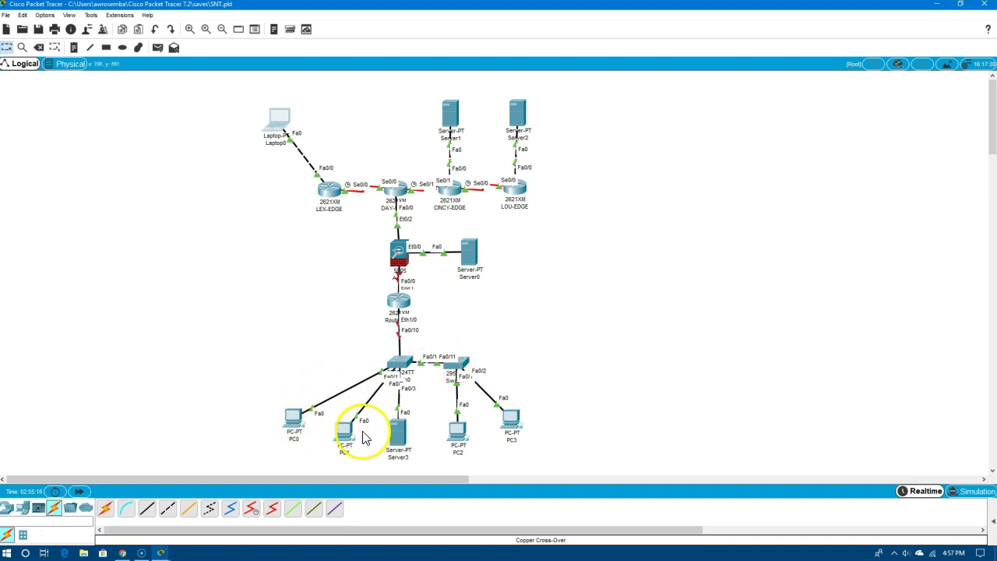
# Open the command line of Switch0 and place its window beside the topology so the network diagram stays visible
pyautogui.moveTo(506, 430)
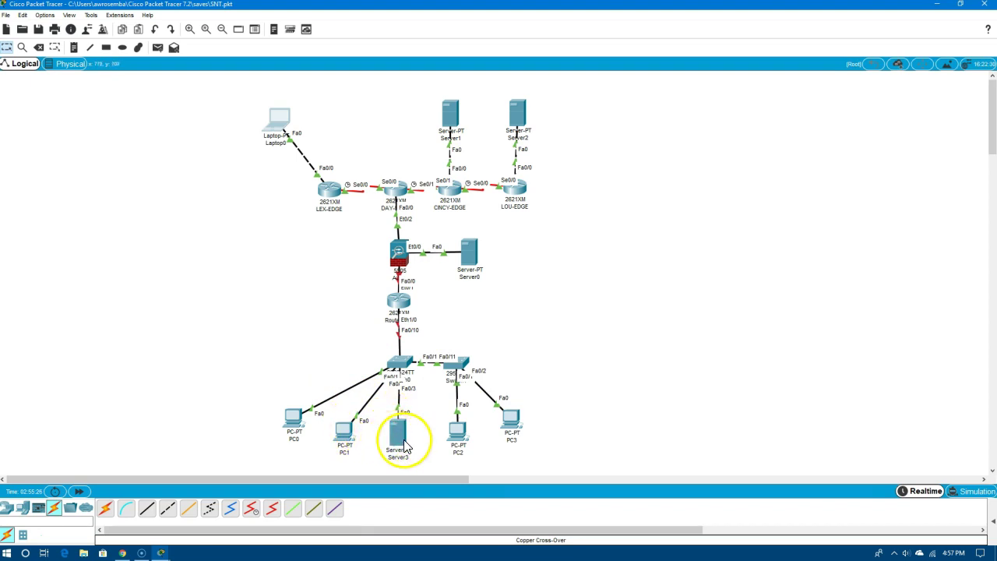
pyautogui.moveTo(404, 447)
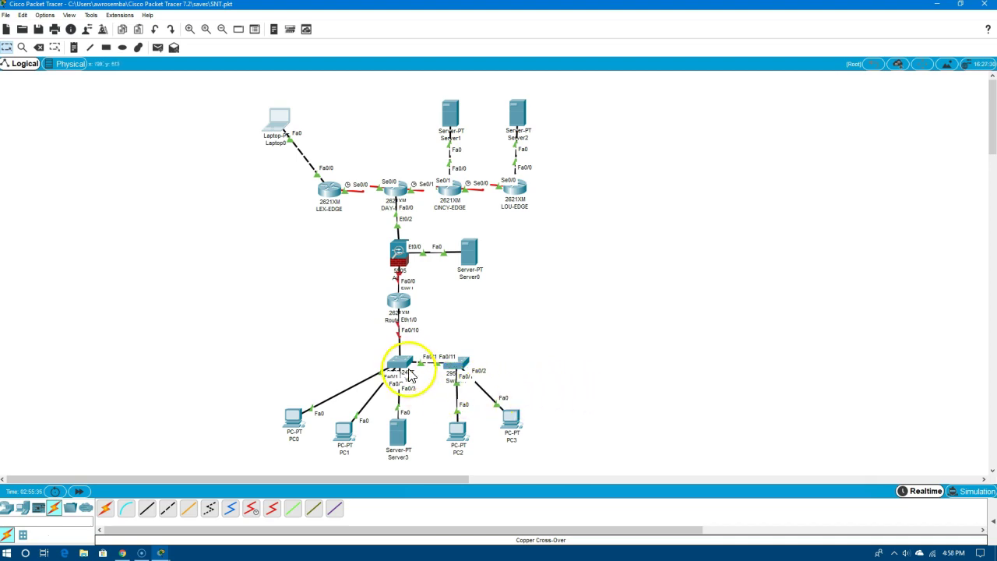
pyautogui.moveTo(400, 366)
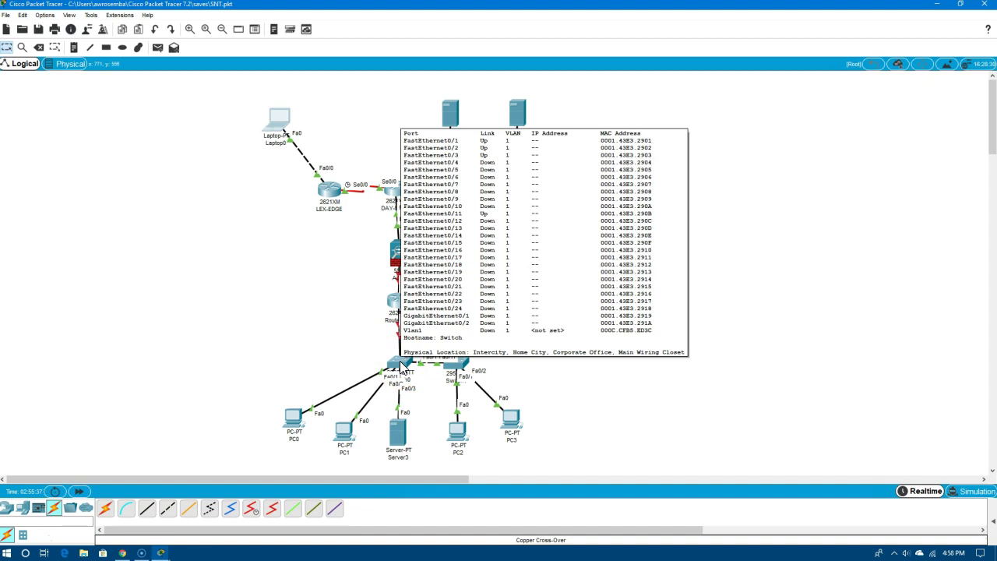
pyautogui.click(401, 366)
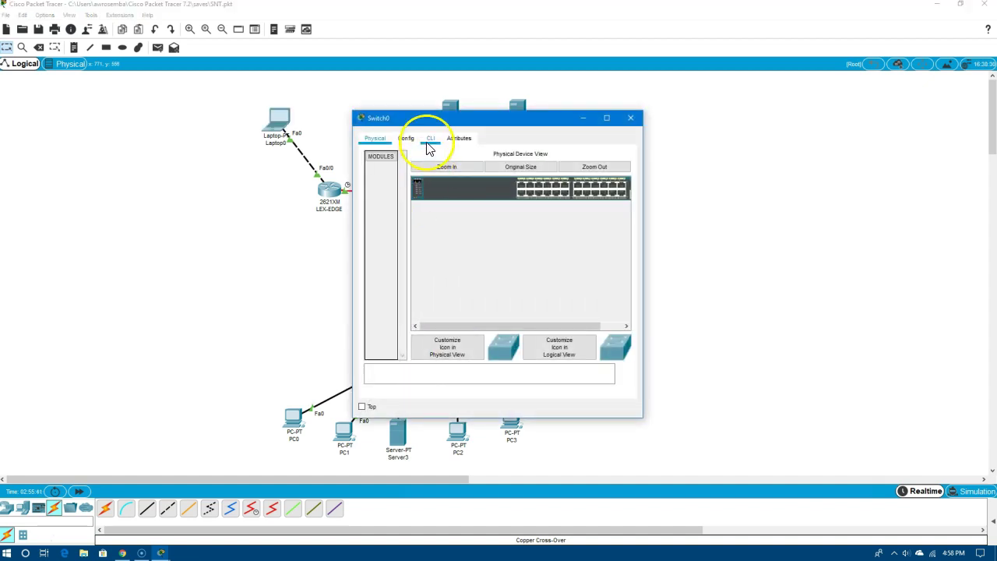
pyautogui.click(430, 141)
pyautogui.click(547, 273)
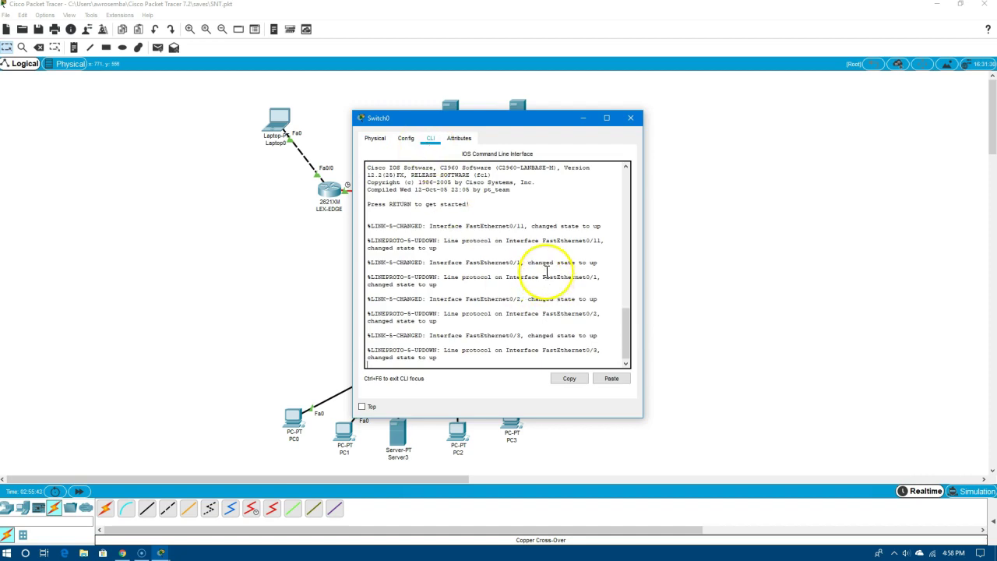
pyautogui.press('Return')
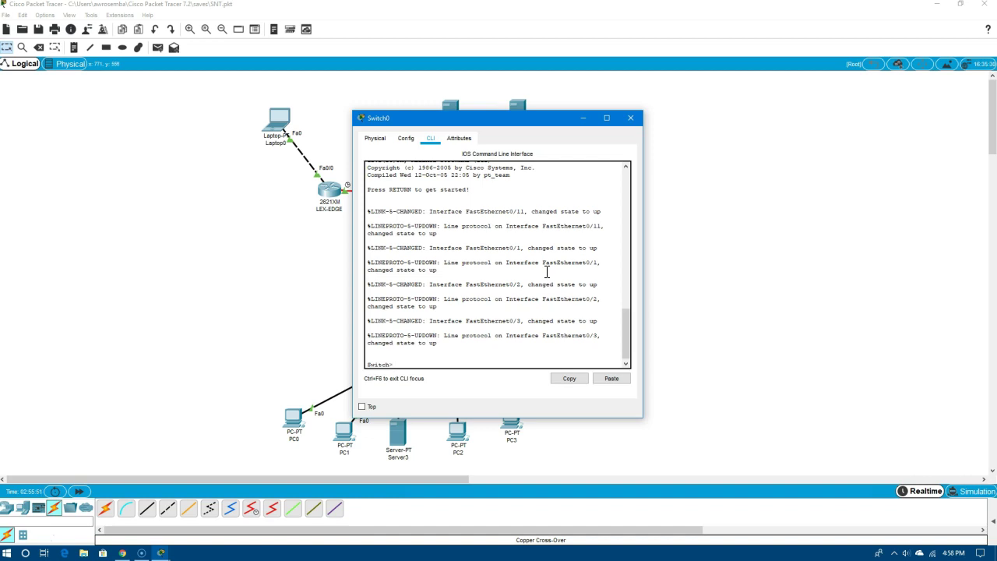
pyautogui.moveTo(476, 118); pyautogui.dragTo(679, 130)
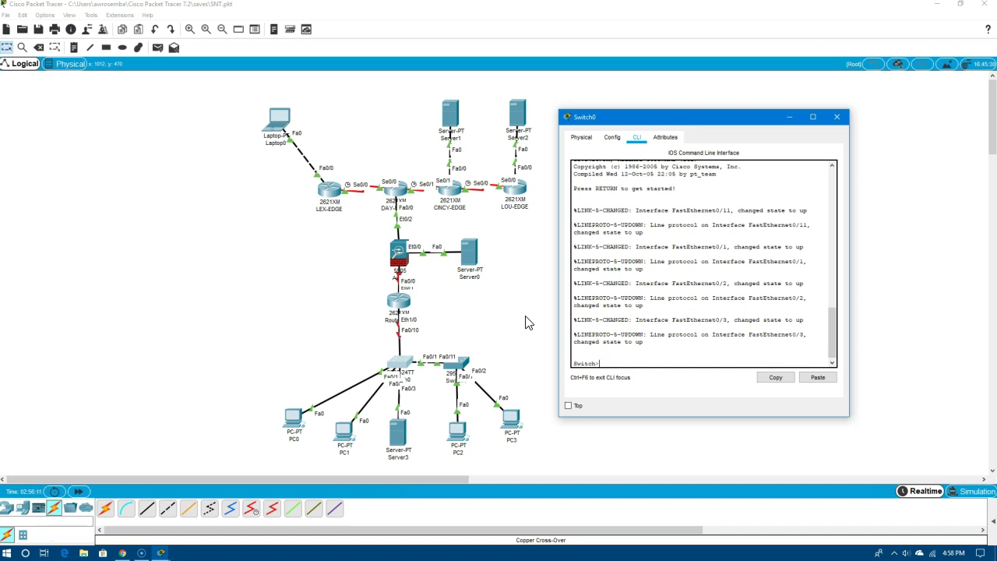
# Enter privileged and global configuration mode on the switch and set its hostname to DAY-SW1
pyautogui.write('en')
pyautogui.press('Return')
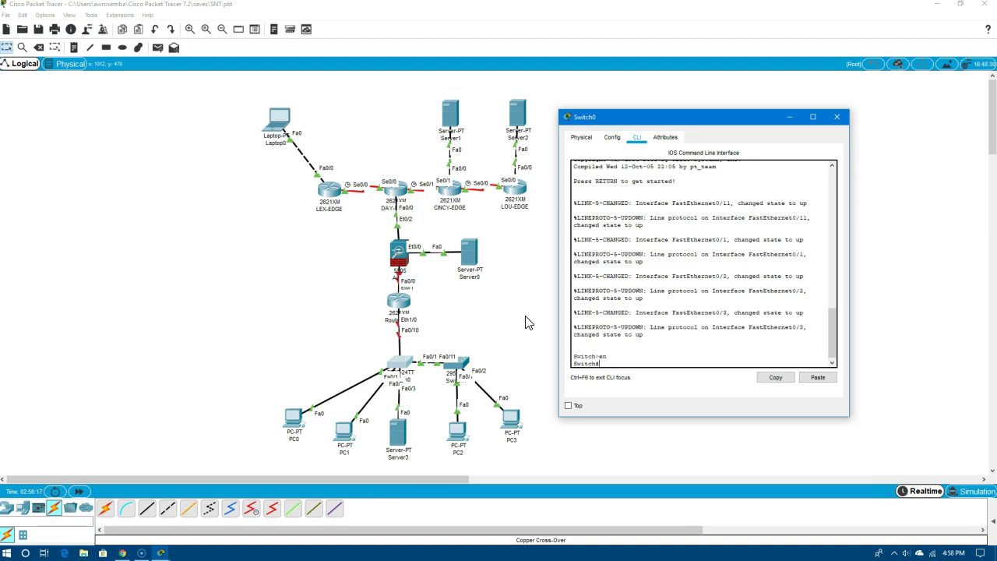
pyautogui.write('conf t')
pyautogui.press('Return')
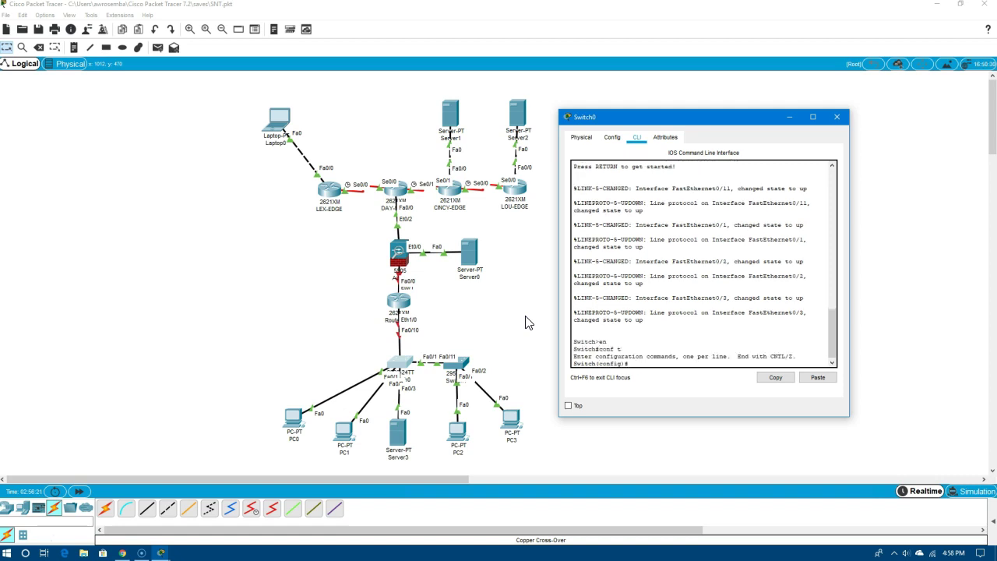
pyautogui.write('hostname DAY-SW1')
pyautogui.press('Return')
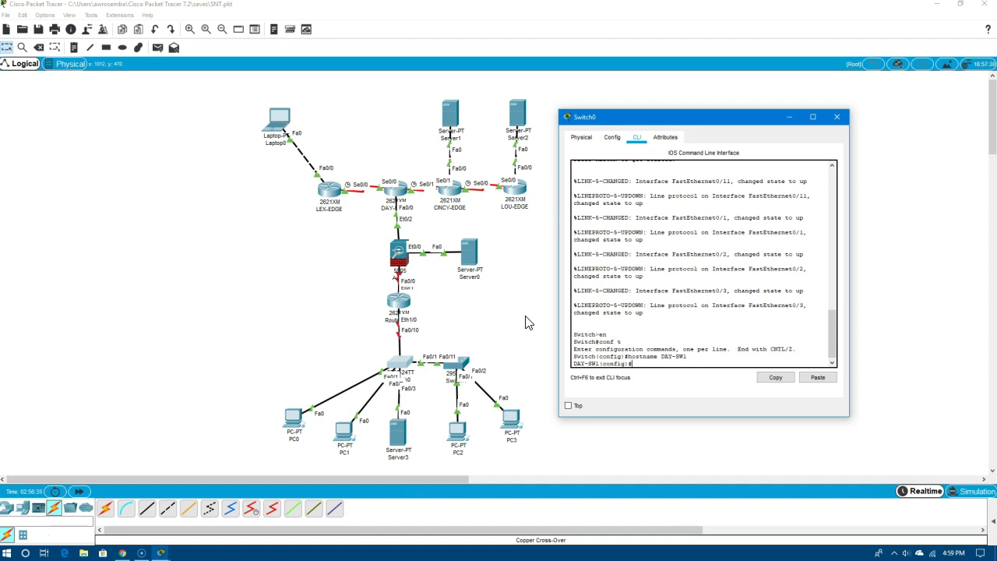
# Create VLAN 10 on DAY-SW1 and name it HR
pyautogui.write('vlan 10')
pyautogui.press('Return')
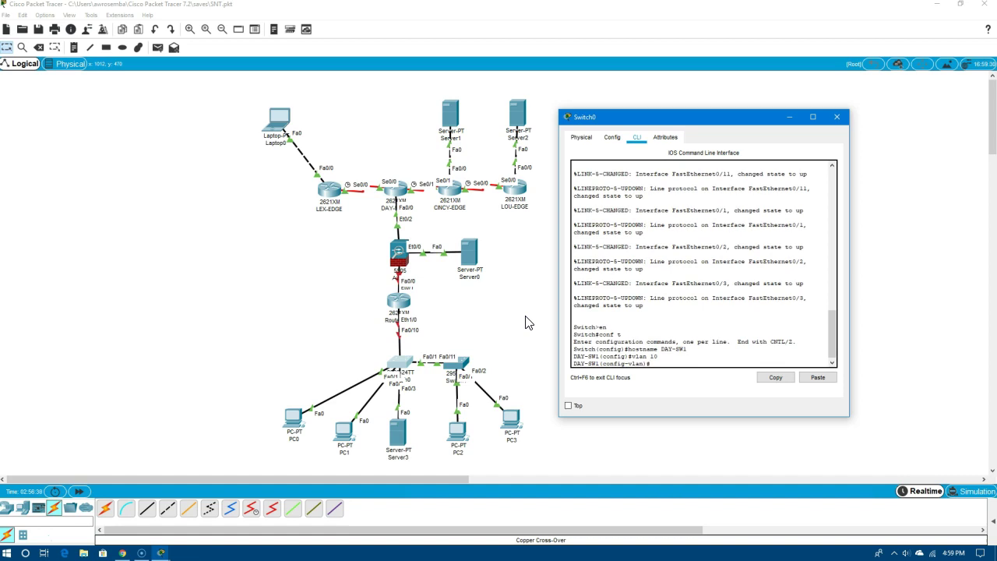
pyautogui.write('name HR')
pyautogui.press('Return')
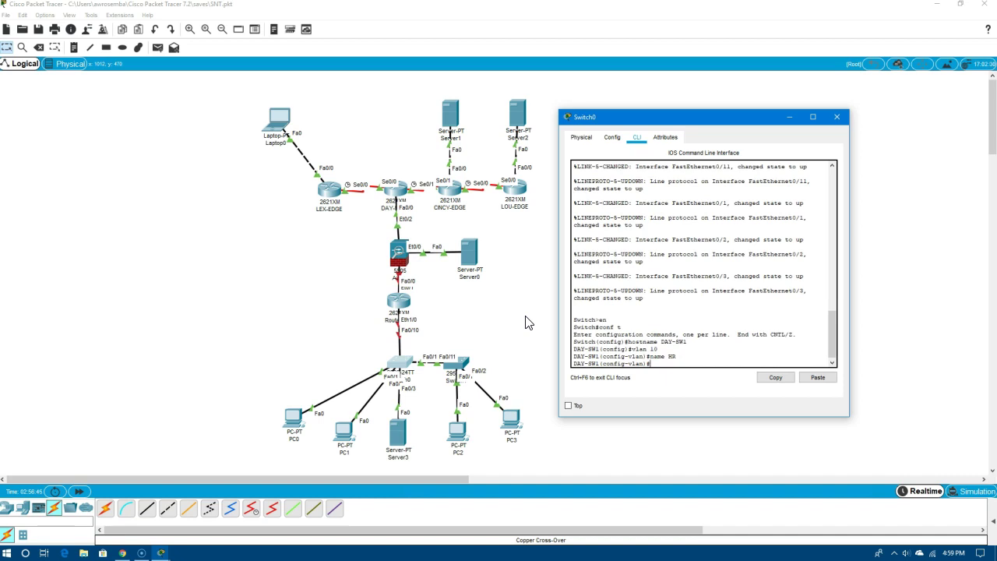
# Create VLAN 20 on DAY-SW1 and name it Sales
pyautogui.write('vlan 20')
pyautogui.press('Return')
pyautogui.write('name')
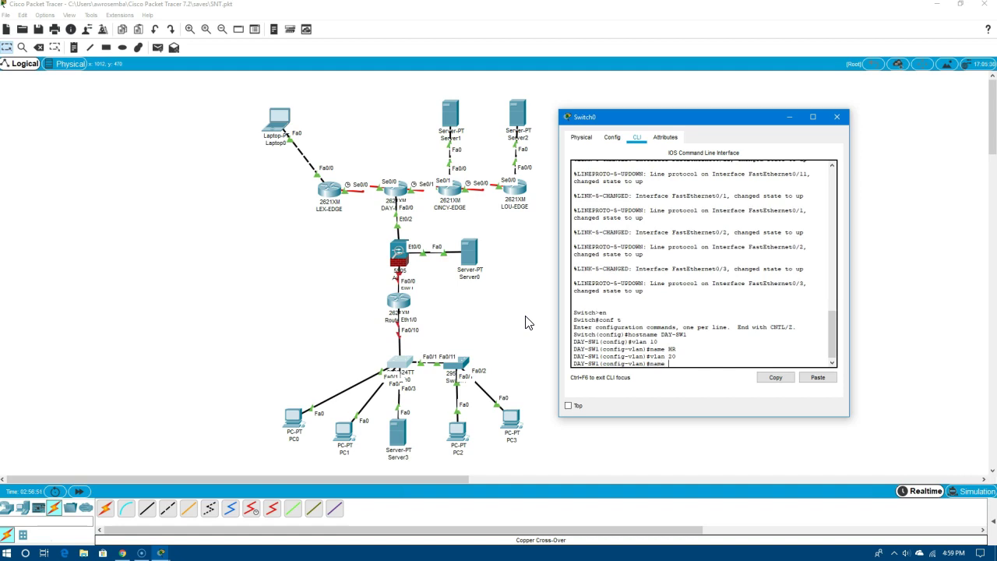
pyautogui.write(' Sales')
pyautogui.press('Return')
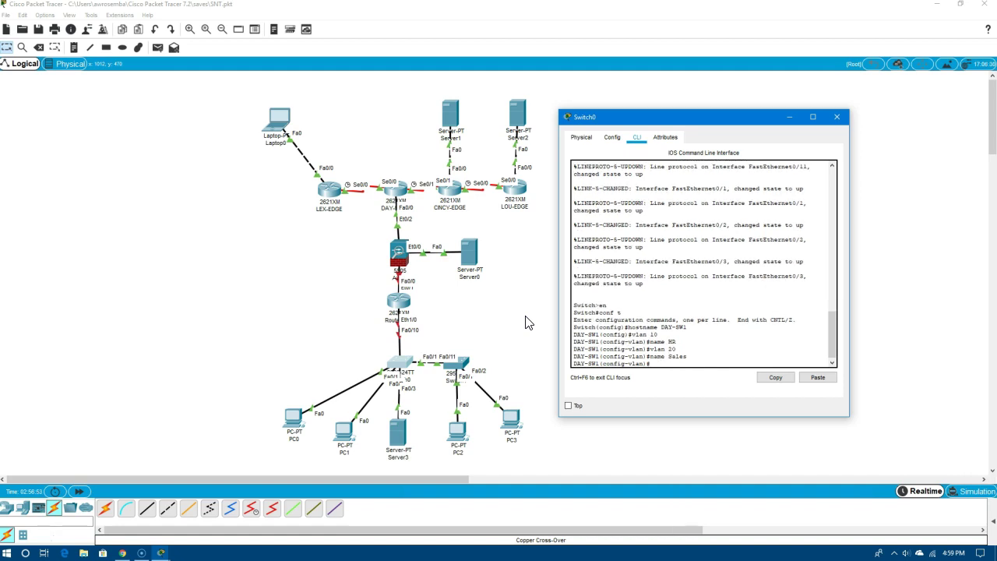
# Create VLAN 30 on DAY-SW1 and name it General
pyautogui.write('vlan 30')
pyautogui.press('Return')
pyautogui.write('name ')
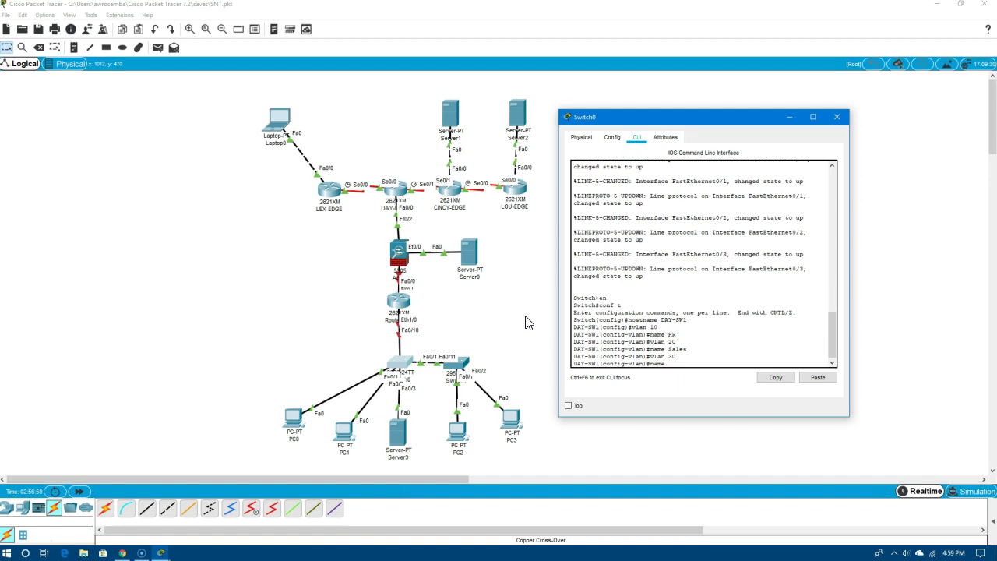
pyautogui.write('General')
pyautogui.press('Return')
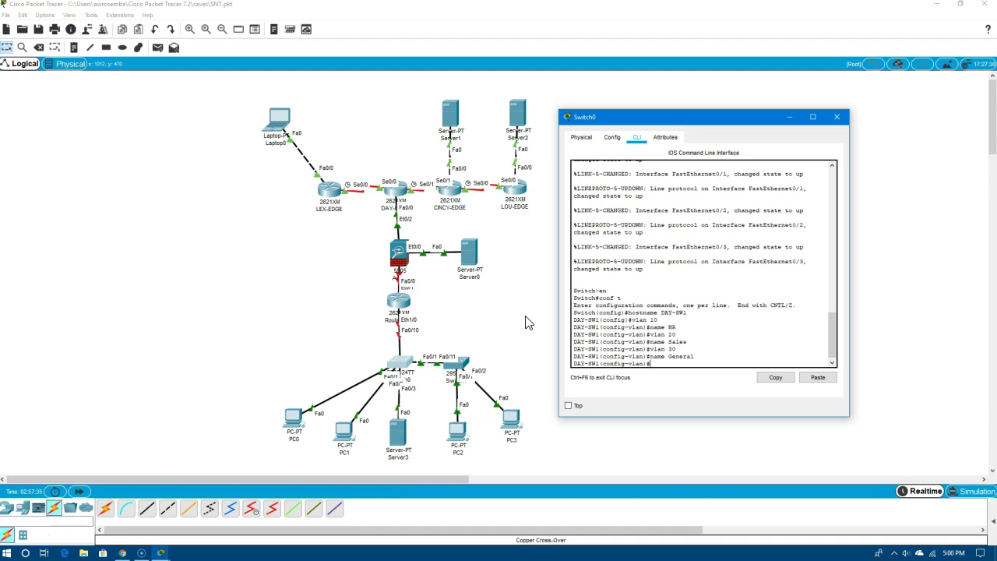
# Show the running configuration from within VLAN configuration mode and page through it to the end
pyautogui.write('do show run')
pyautogui.press('Return')
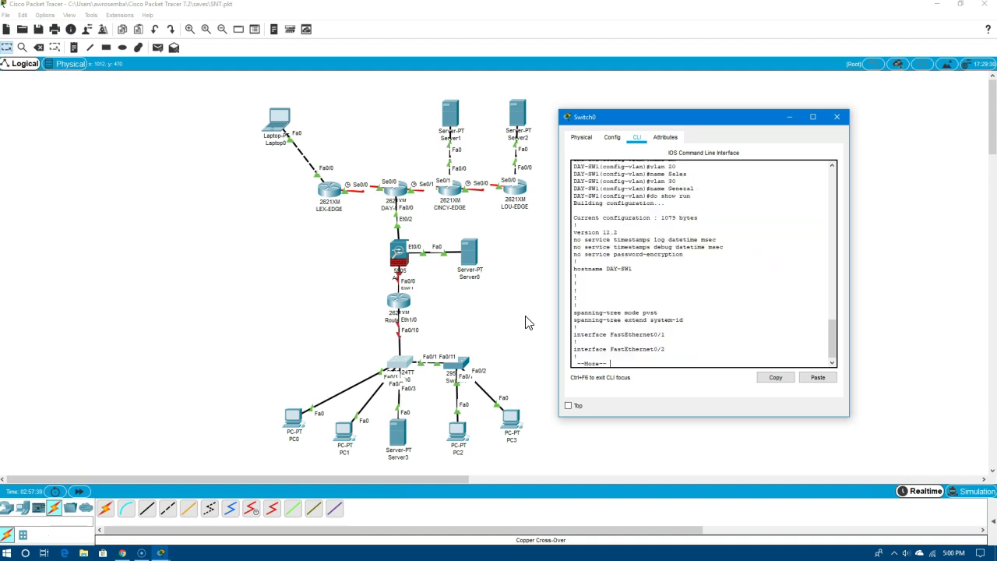
pyautogui.press('space')
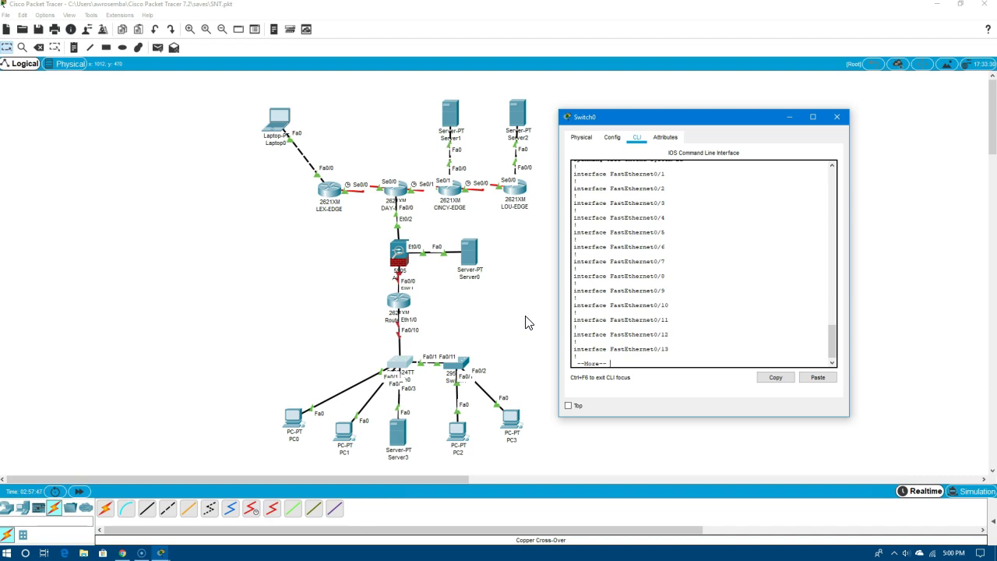
pyautogui.press('space')
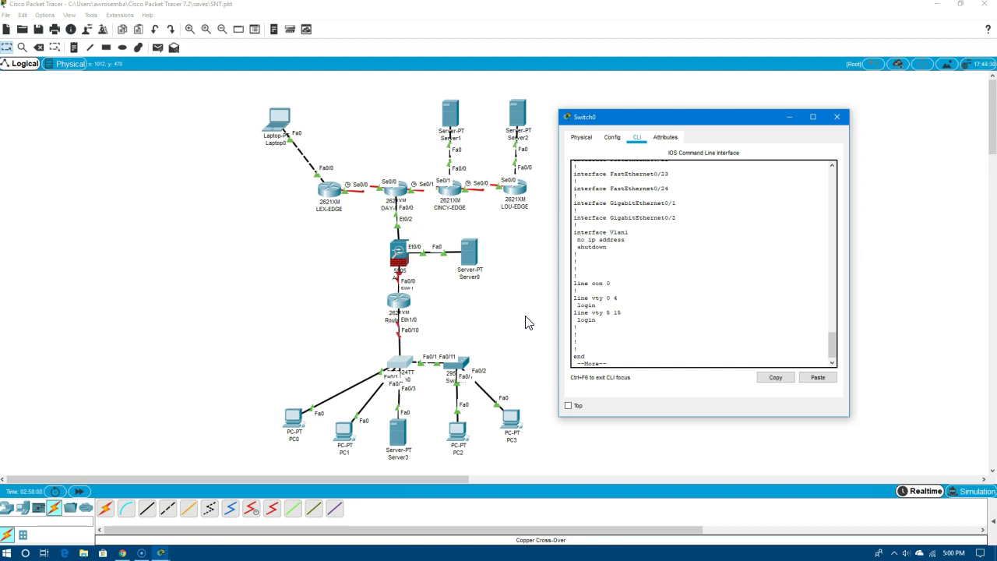
pyautogui.press('space')
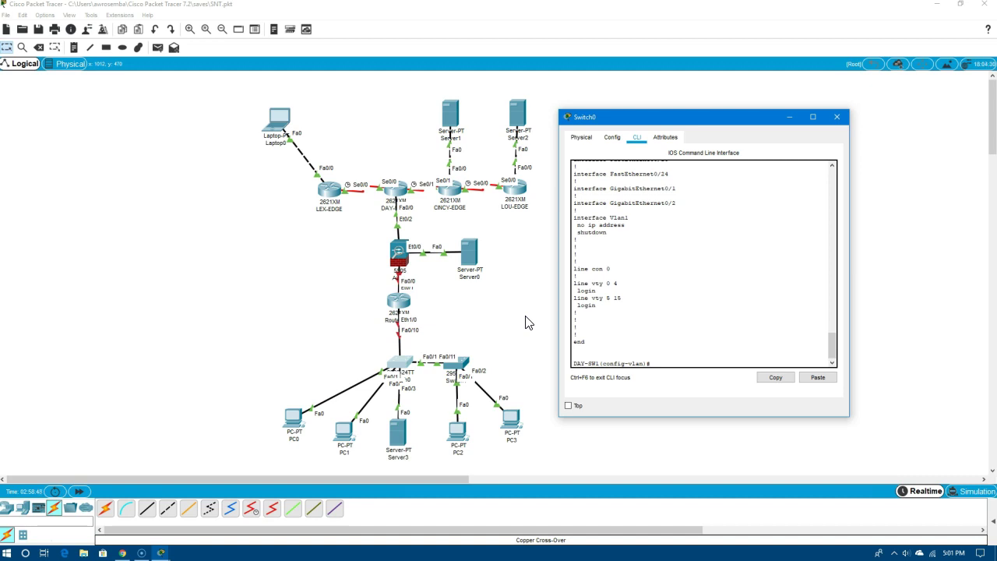
# Configure interface fa0/1 on DAY-SW1 as an access port and assign it to VLAN 10
pyautogui.write('int fa0/1')
pyautogui.press('Return')
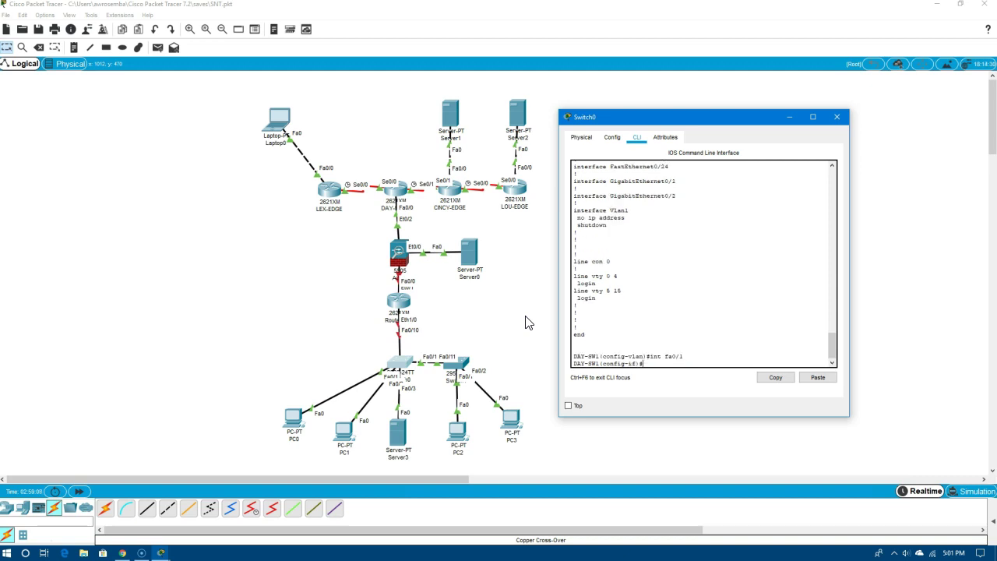
pyautogui.write('switchport mode access')
pyautogui.press('Return')
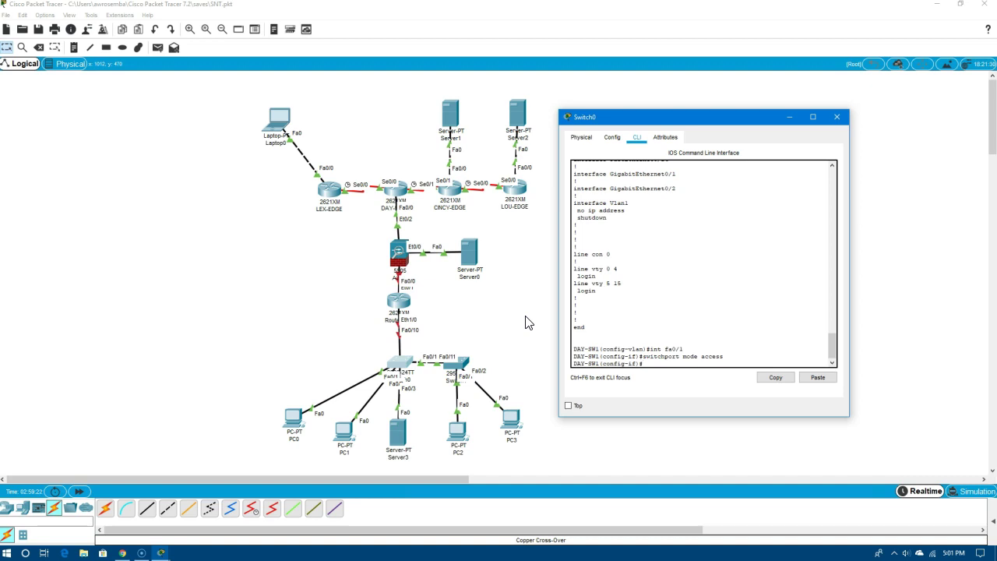
pyautogui.press('Up')
pyautogui.press('BackSpace')
pyautogui.press('BackSpace')
pyautogui.press('BackSpace')
pyautogui.press('BackSpace')
pyautogui.press('BackSpace')
pyautogui.press('BackSpace')
pyautogui.press('BackSpace')
pyautogui.press('BackSpace')
pyautogui.press('BackSpace')
pyautogui.press('BackSpace')
pyautogui.press('BackSpace')
pyautogui.write('access vlan 10')
pyautogui.press('Return')
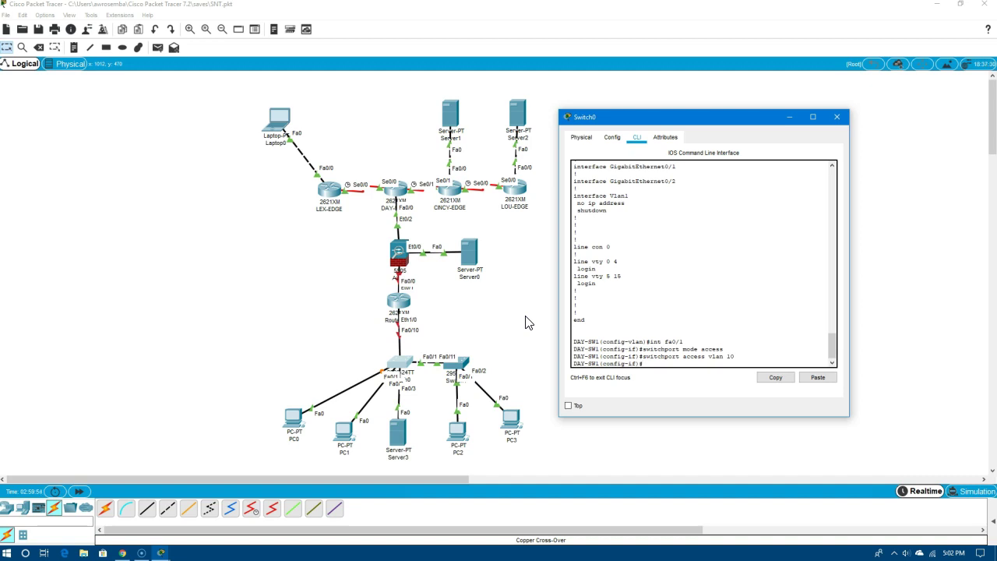
# Configure interface fa0/2 on DAY-SW1 as an access port and assign it to VLAN 20
pyautogui.write('int fa0/2')
pyautogui.press('Return')
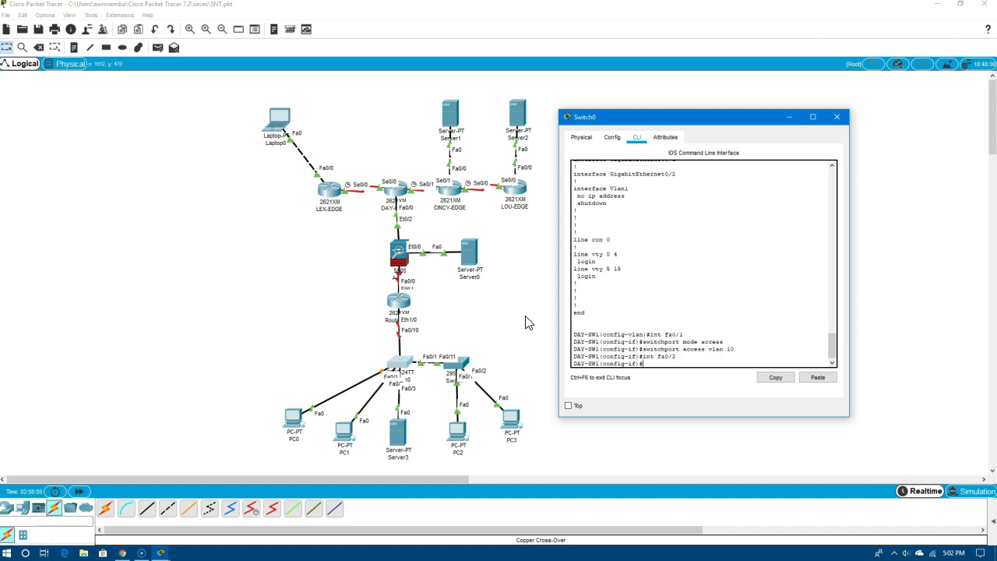
pyautogui.press('Up')
pyautogui.press('Up')
pyautogui.press('Up')
pyautogui.press('Return')
pyautogui.press('Up')
pyautogui.press('Up')
pyautogui.press('Up')
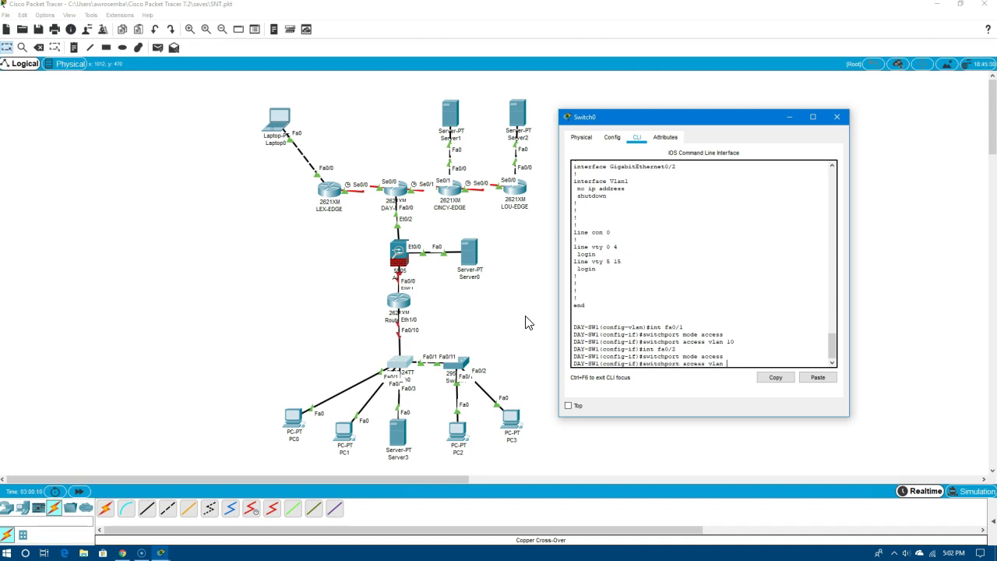
pyautogui.write('20')
pyautogui.press('Return')
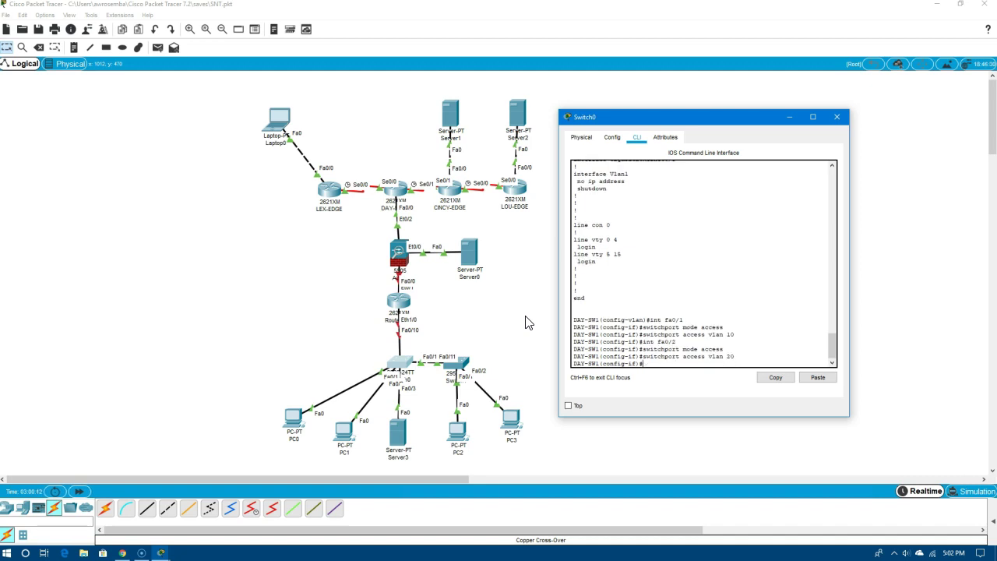
# Configure interface fa0/3 on DAY-SW1 as an access port and assign it to VLAN 30
pyautogui.press('Up')
pyautogui.press('Up')
pyautogui.press('Up')
pyautogui.write('3')
pyautogui.press('Return')
pyautogui.write('switchport mode access')
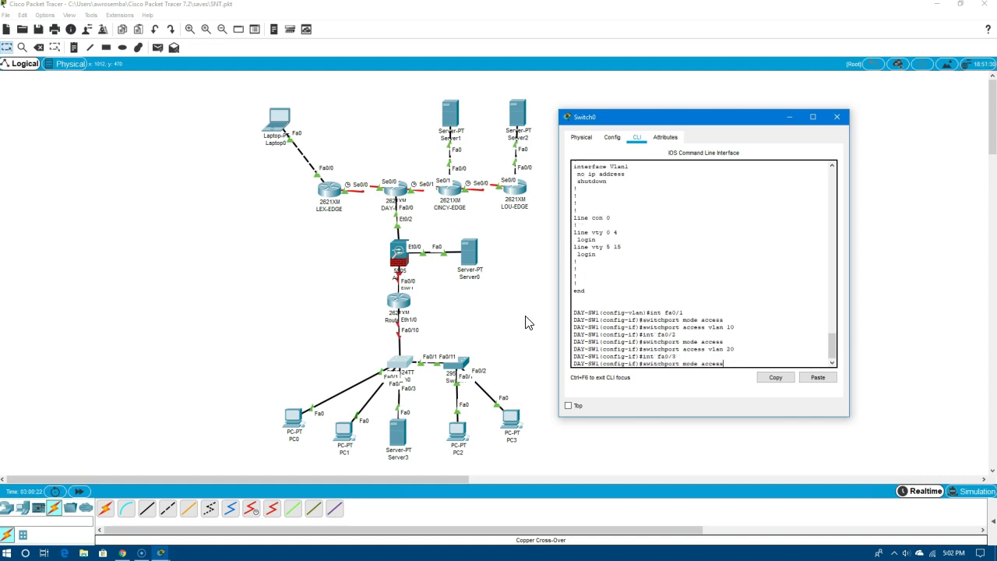
pyautogui.press('Return')
pyautogui.press('Up')
pyautogui.press('Up')
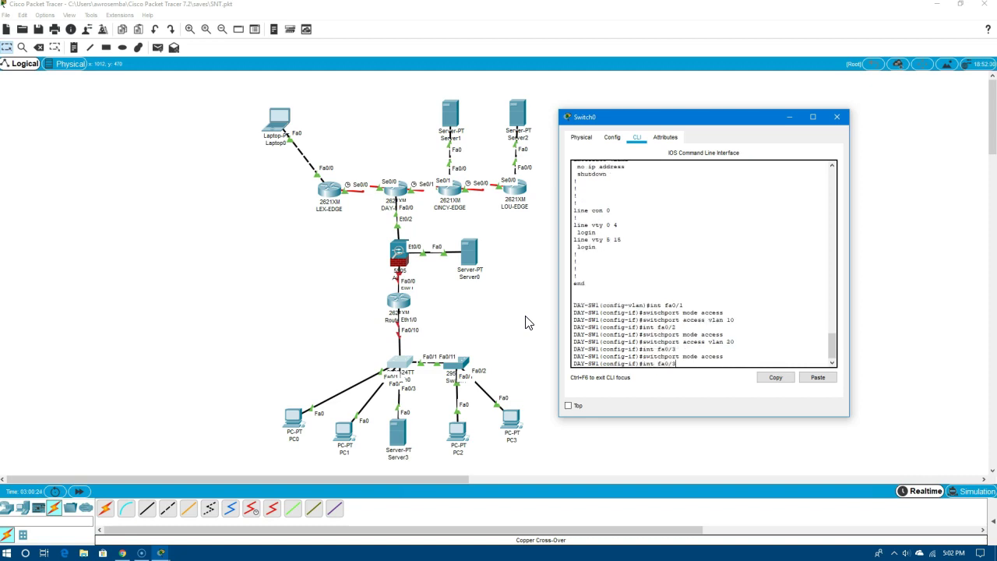
pyautogui.press('Up')
pyautogui.press('BackSpace')
pyautogui.press('BackSpace')
pyautogui.write('30')
pyautogui.press('Return')
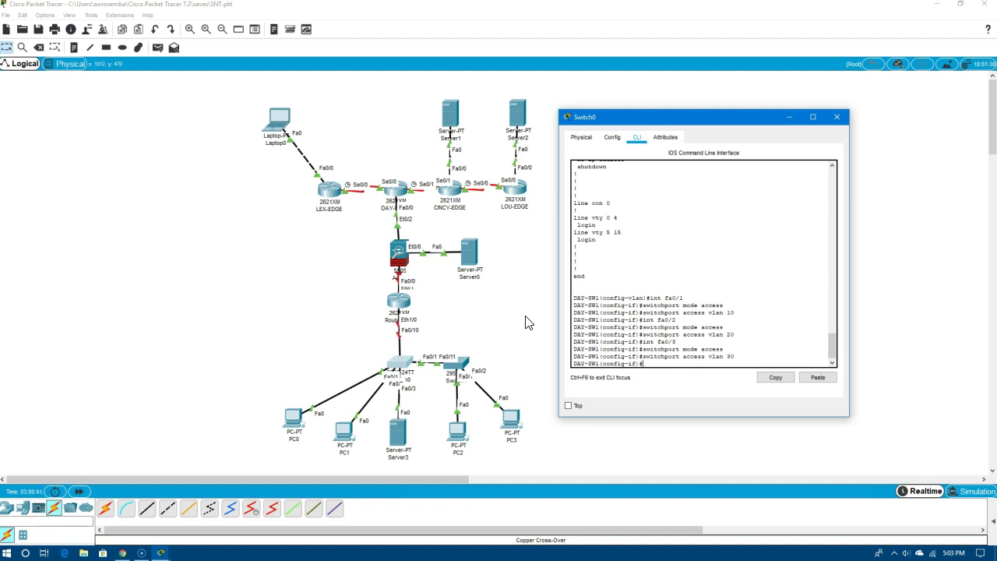
# Move the Switch0 end of the cable between the two switches to port GigabitEthernet0/1
pyautogui.click(419, 368)
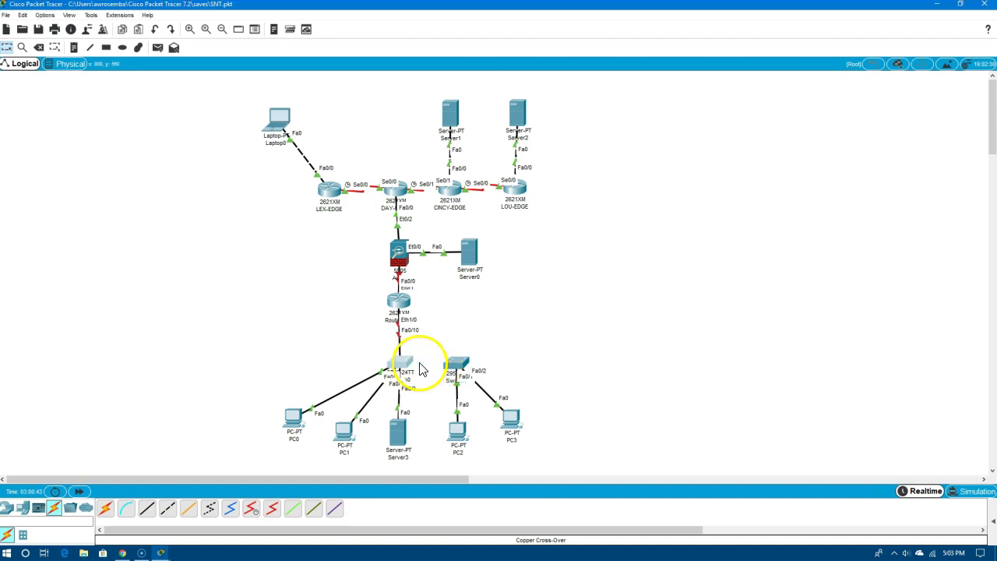
pyautogui.click(402, 362)
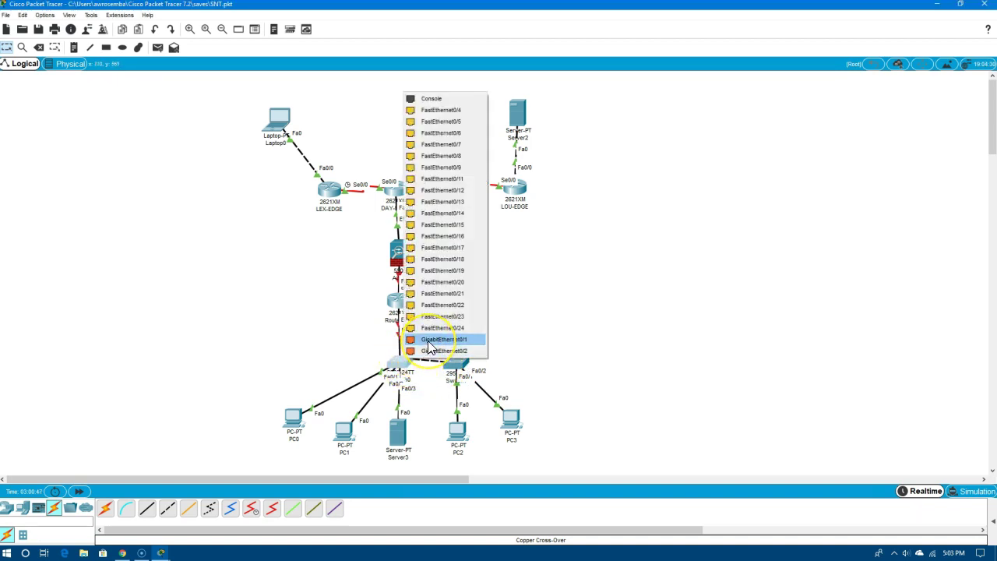
pyautogui.click(427, 340)
pyautogui.click(456, 364)
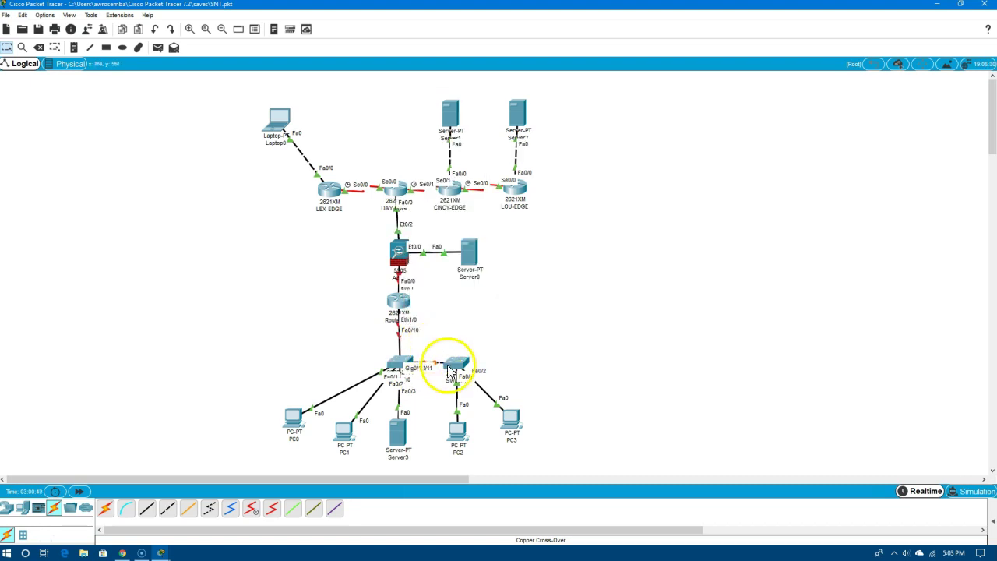
pyautogui.click(455, 370)
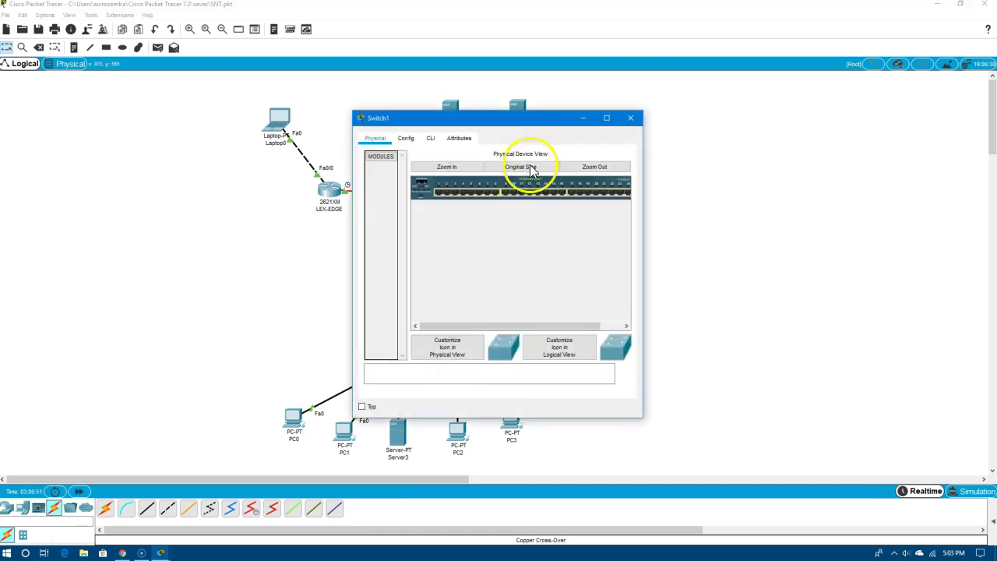
pyautogui.click(635, 118)
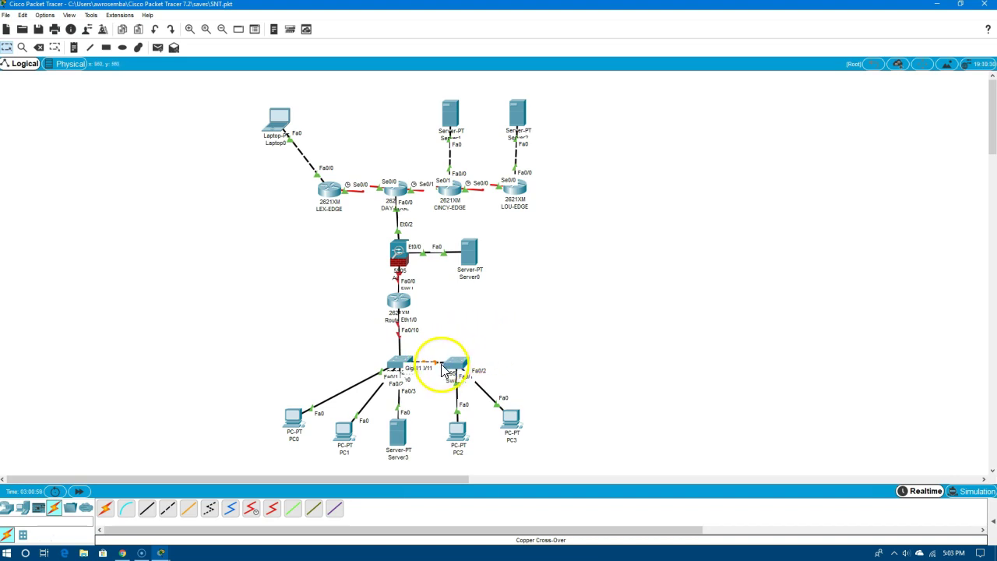
# Reconnect Switch0's GigabitEthernet0/1 to FastEthernet0/24 on Switch1 with the cross-over cable, and move Switch1 slightly away from Switch0
pyautogui.click(399, 366)
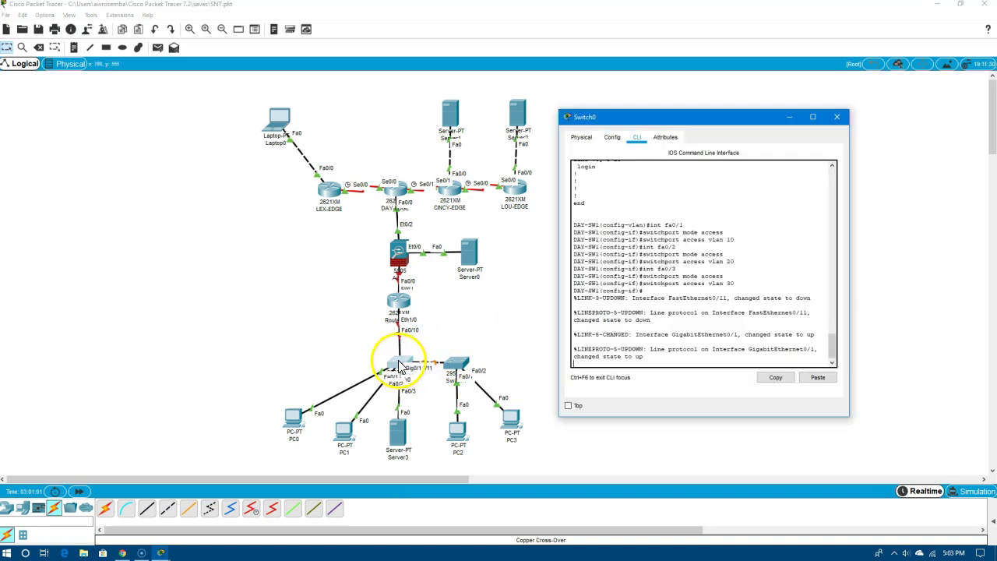
pyautogui.click(837, 117)
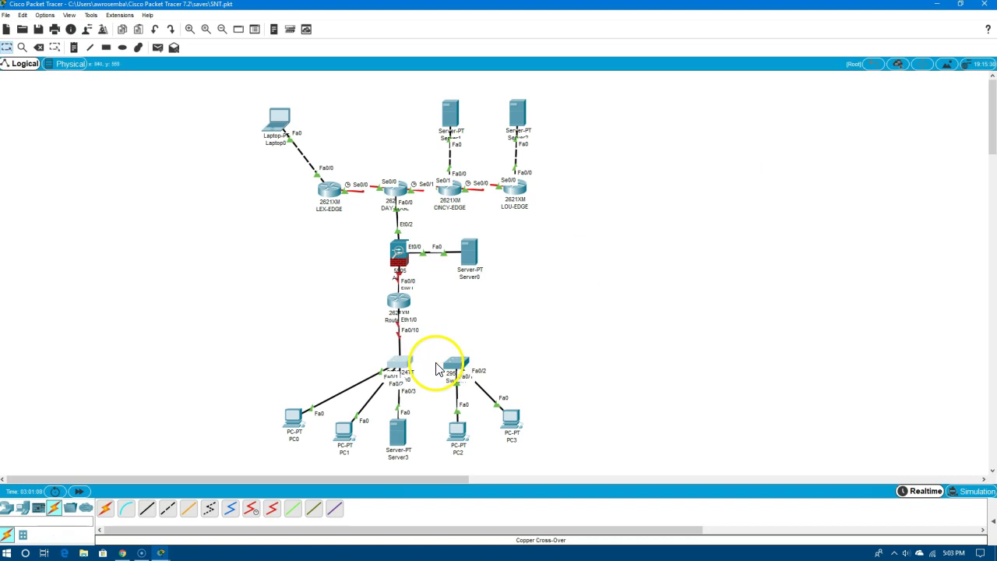
pyautogui.click(451, 361)
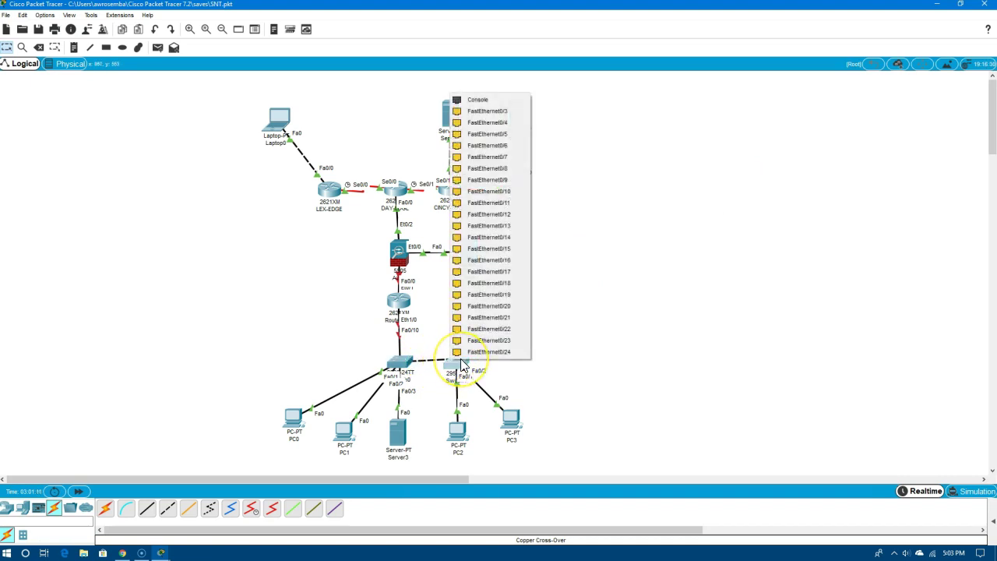
pyautogui.click(436, 370)
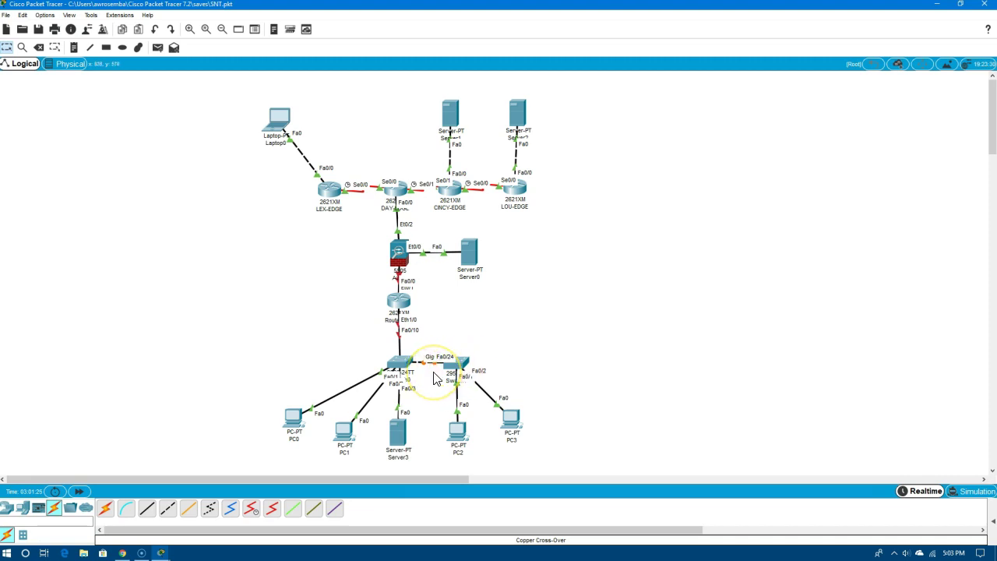
pyautogui.moveTo(458, 362); pyautogui.dragTo(475, 366)
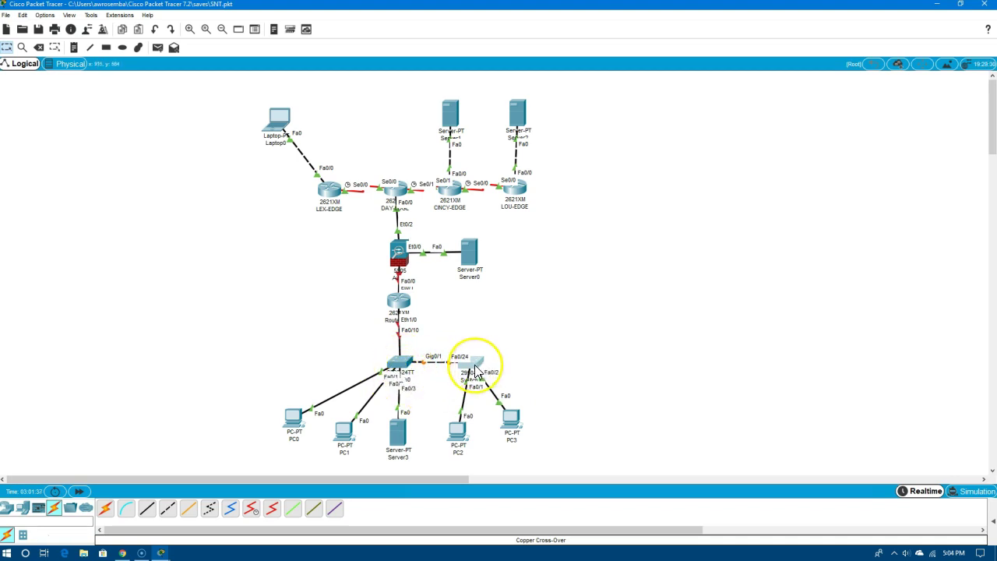
# Check the physical view of Switch1 and delete that switch from the topology
pyautogui.moveTo(475, 370)
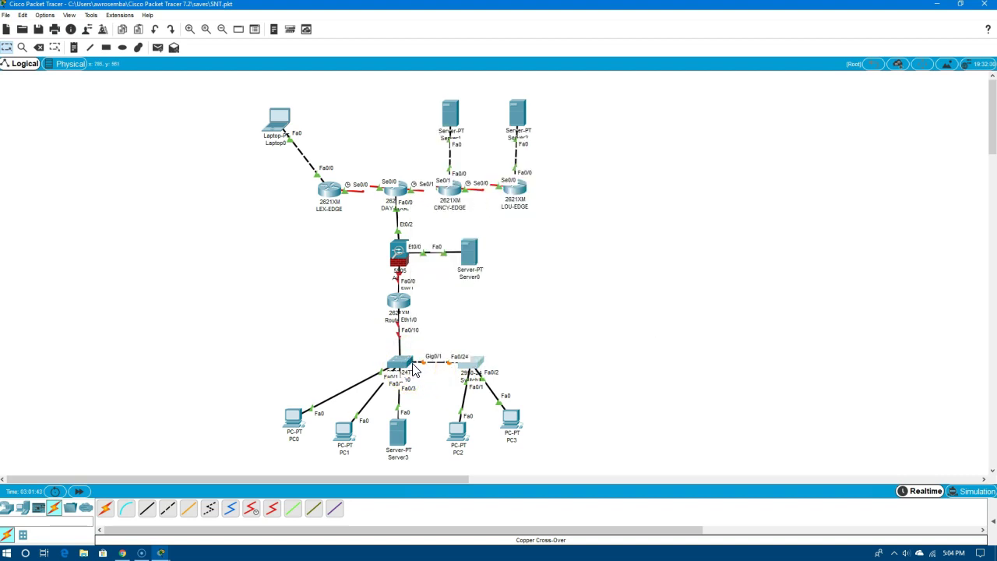
pyautogui.click(476, 364)
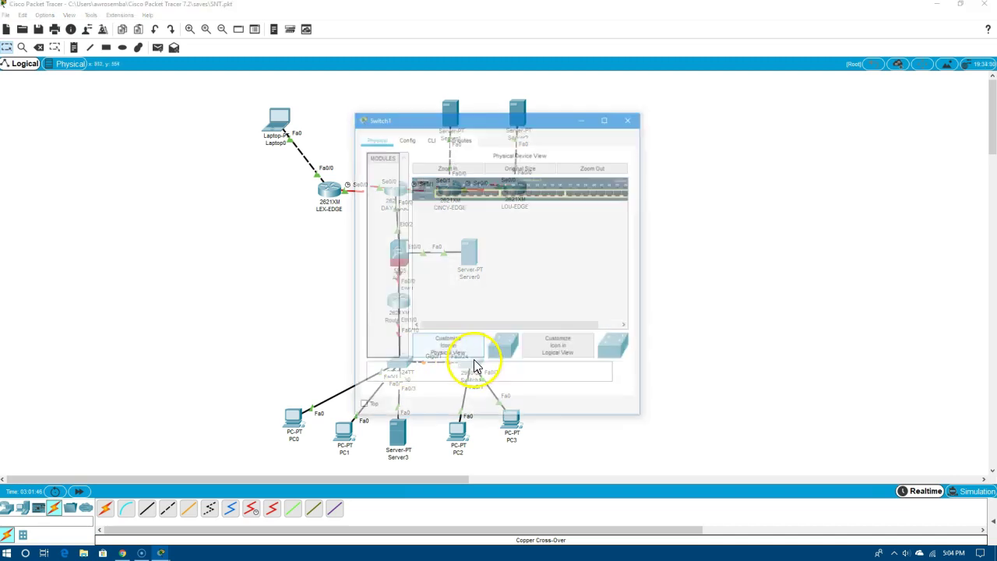
pyautogui.click(631, 118)
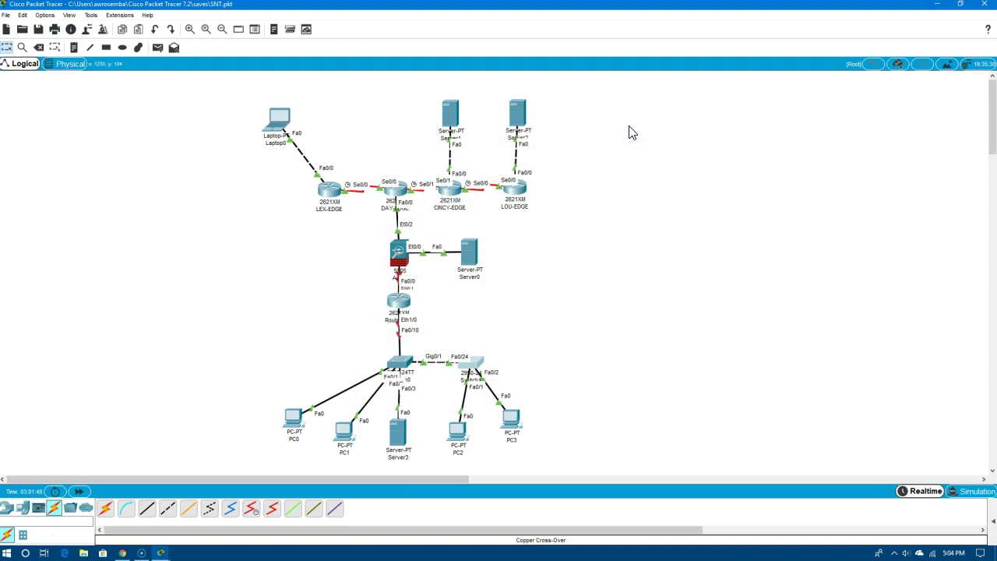
pyautogui.click(482, 362)
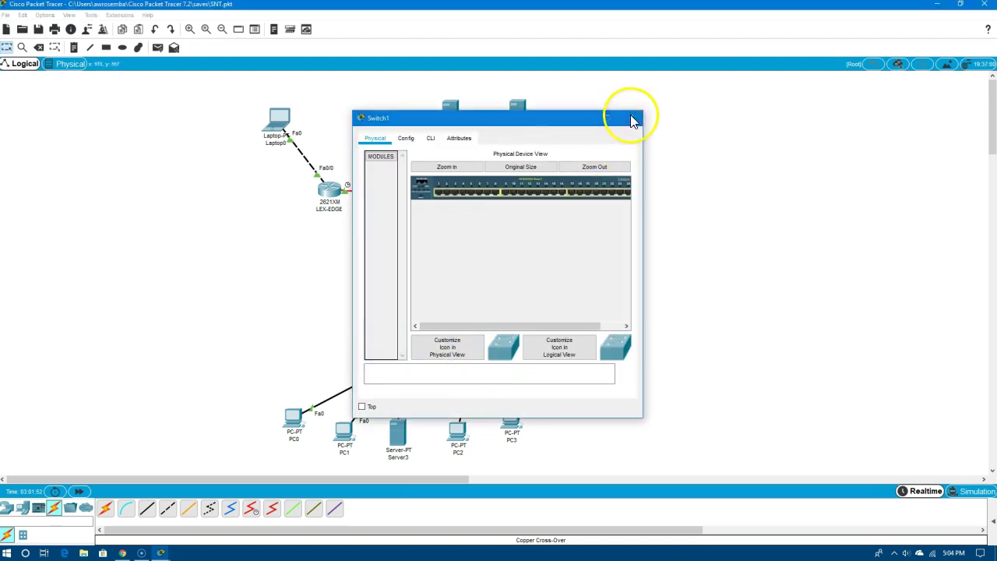
pyautogui.click(631, 118)
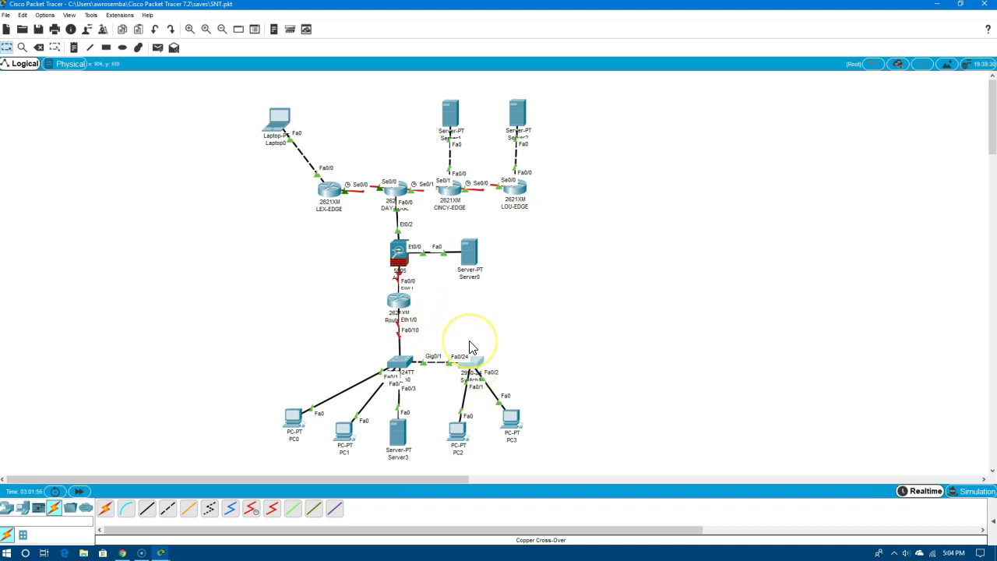
pyautogui.press('Delete')
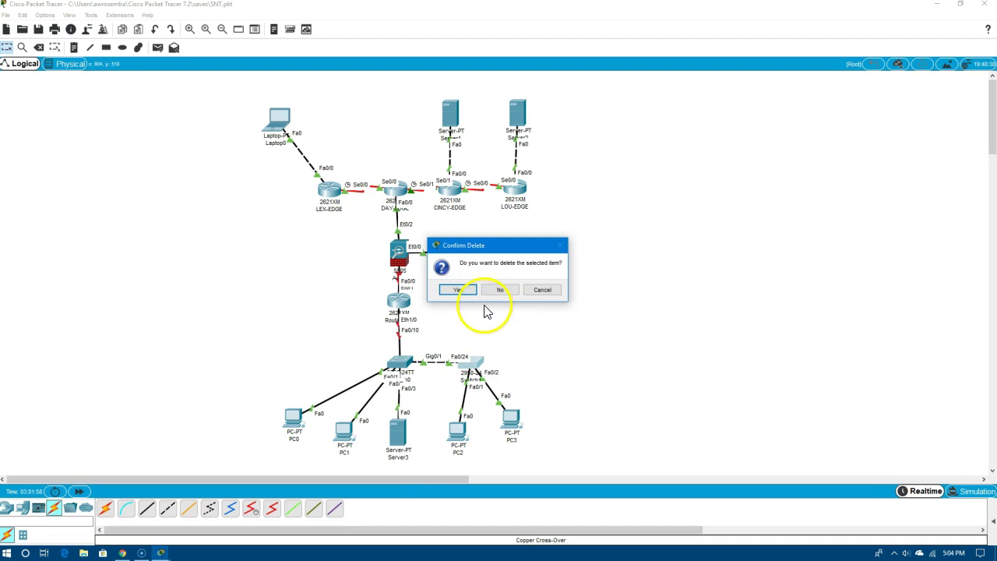
pyautogui.click(462, 290)
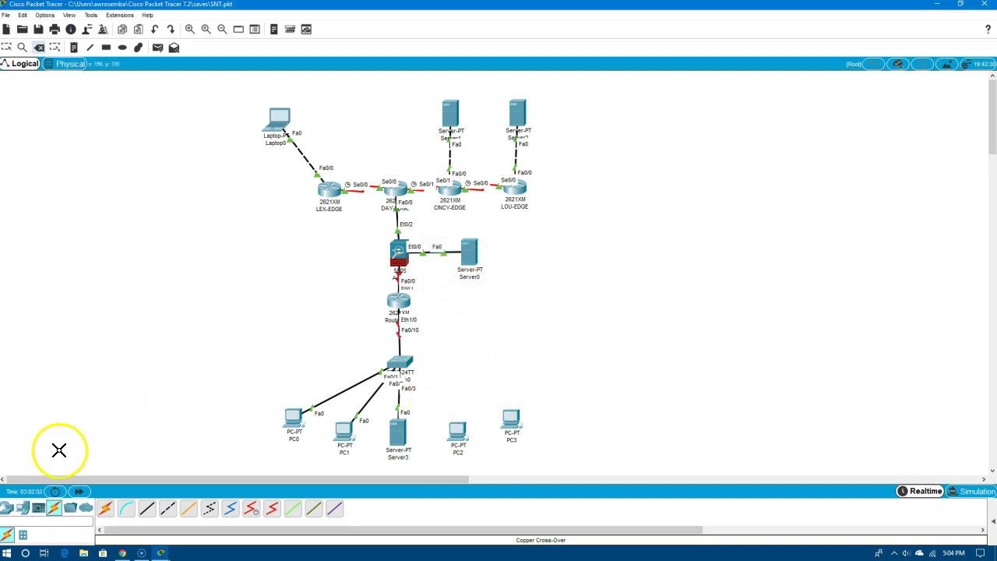
# Try a 2950-24 switch beside Switch0, inspect its physical view and delete it
pyautogui.click(9, 511)
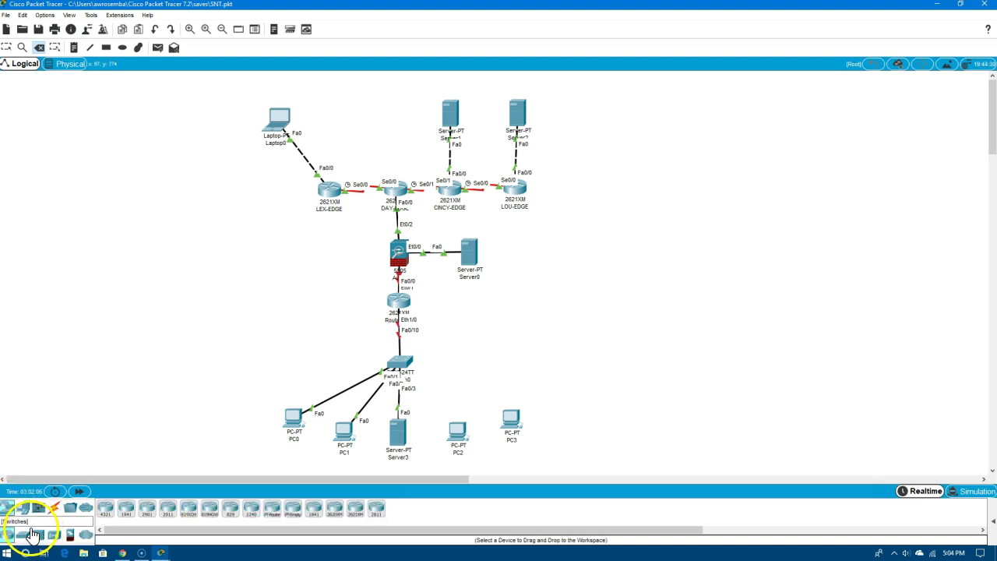
pyautogui.click(31, 535)
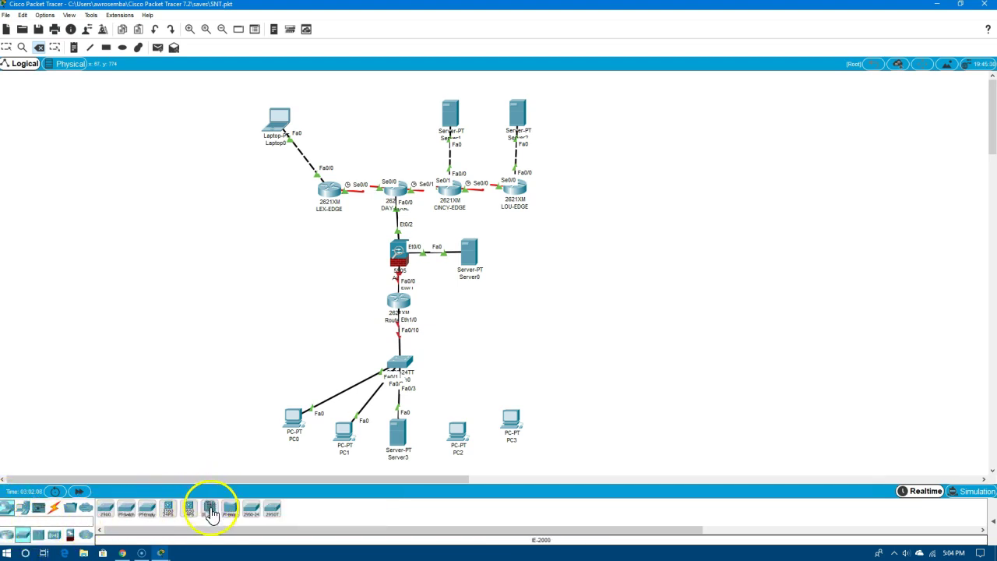
pyautogui.click(254, 511)
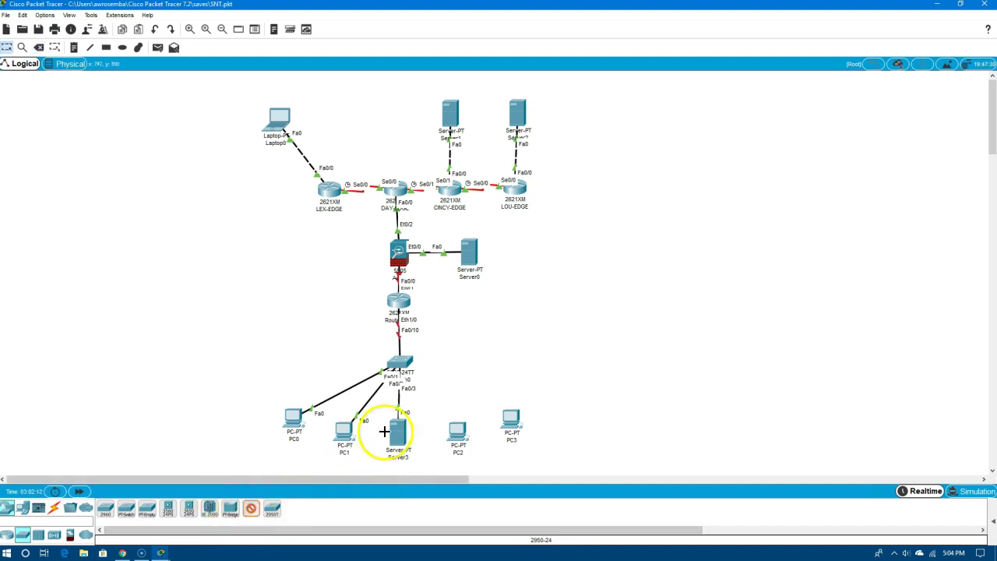
pyautogui.click(465, 365)
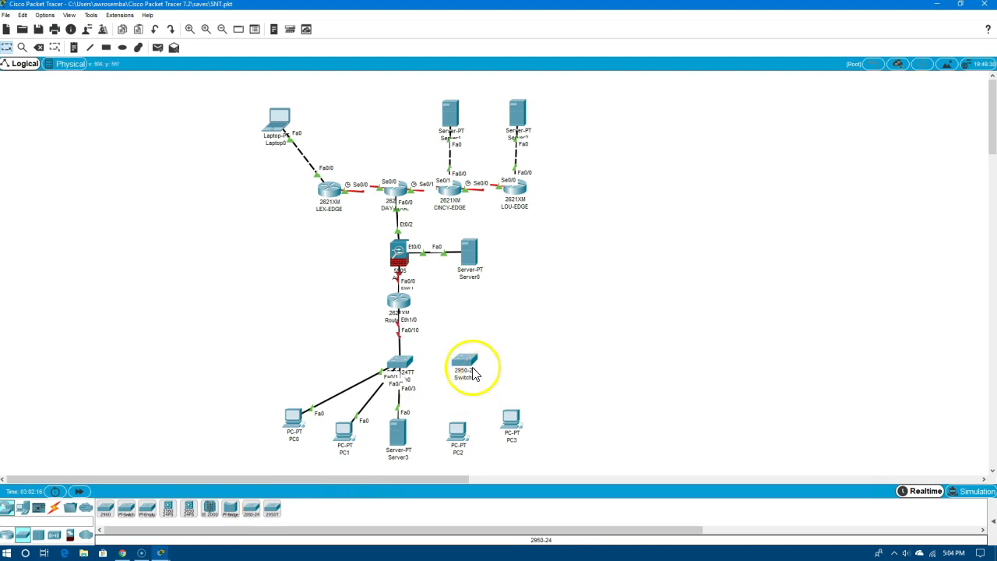
pyautogui.click(467, 360)
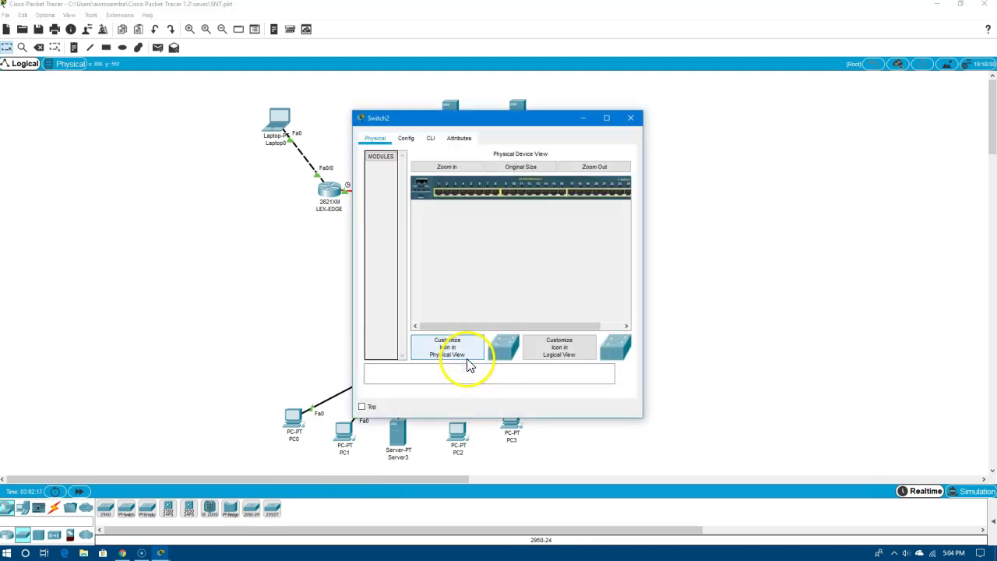
pyautogui.click(630, 118)
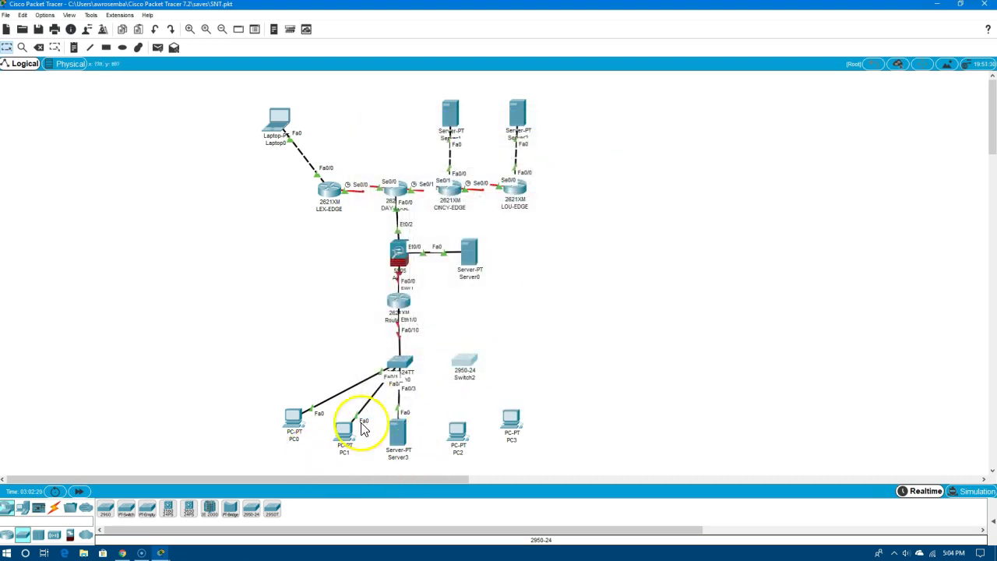
pyautogui.press('Delete')
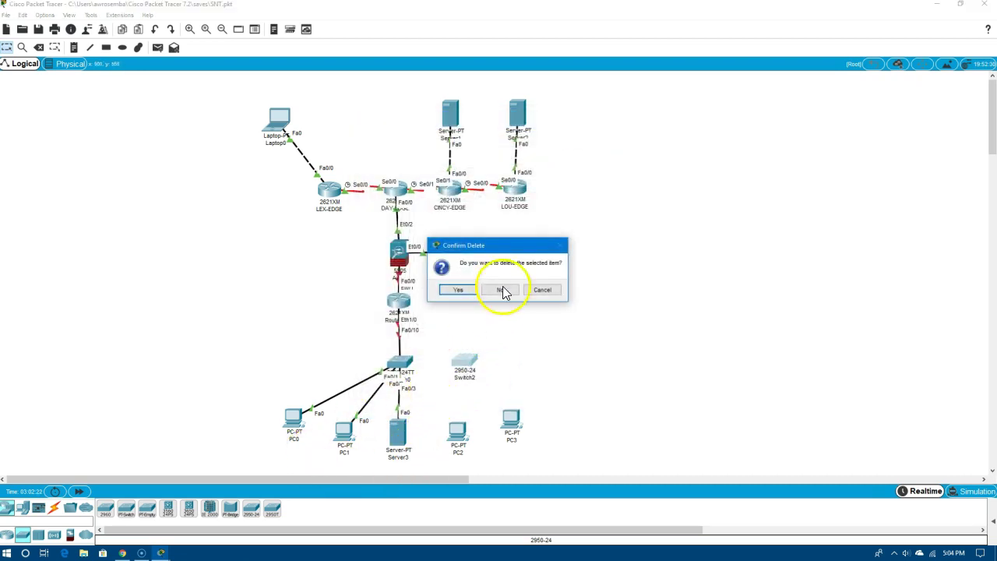
pyautogui.click(466, 290)
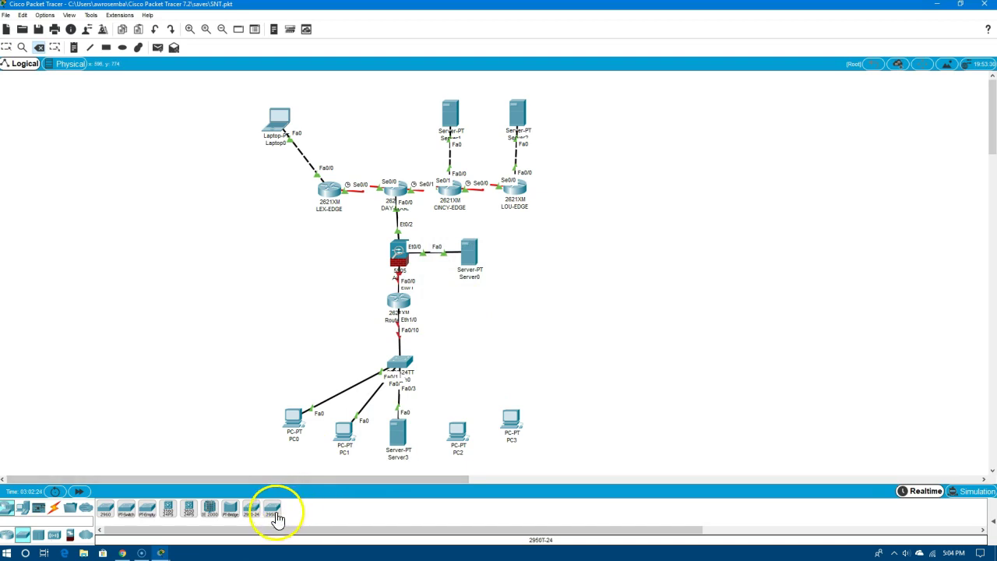
# Try a 2950T-24 switch beside Switch0 and remove it again
pyautogui.moveTo(277, 518); pyautogui.dragTo(389, 448)
pyautogui.moveTo(473, 363); pyautogui.dragTo(473, 364)
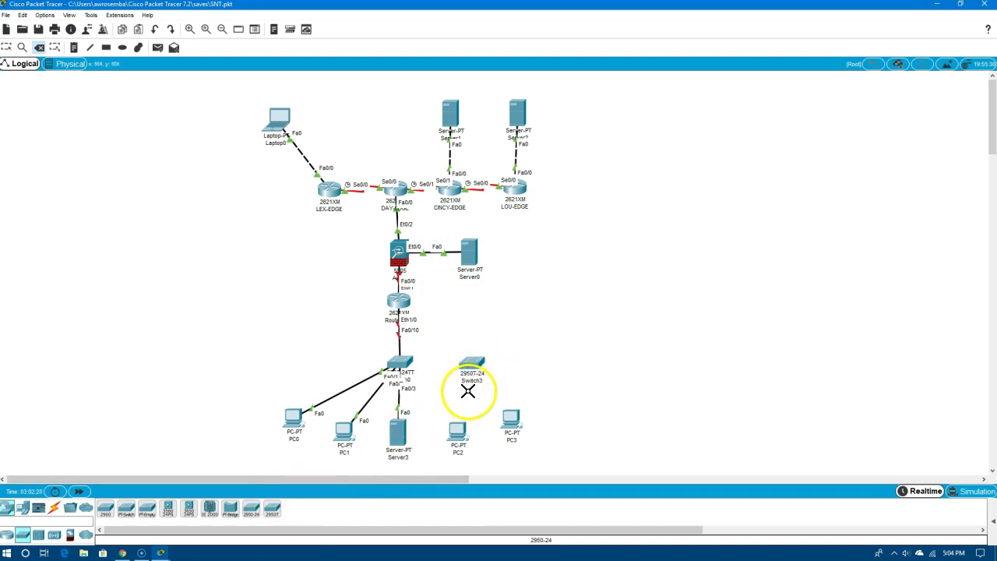
pyautogui.click(471, 365)
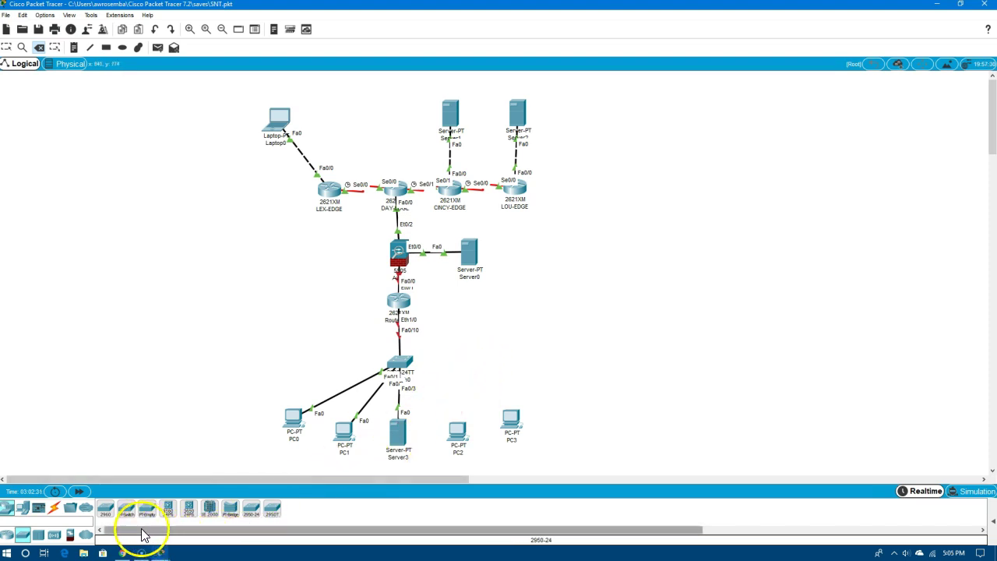
# Place a 2960 switch beside Switch0 and link the GigabitEthernet0/1 ports of both switches with a copper cross-over cable
pyautogui.moveTo(107, 511); pyautogui.dragTo(453, 363)
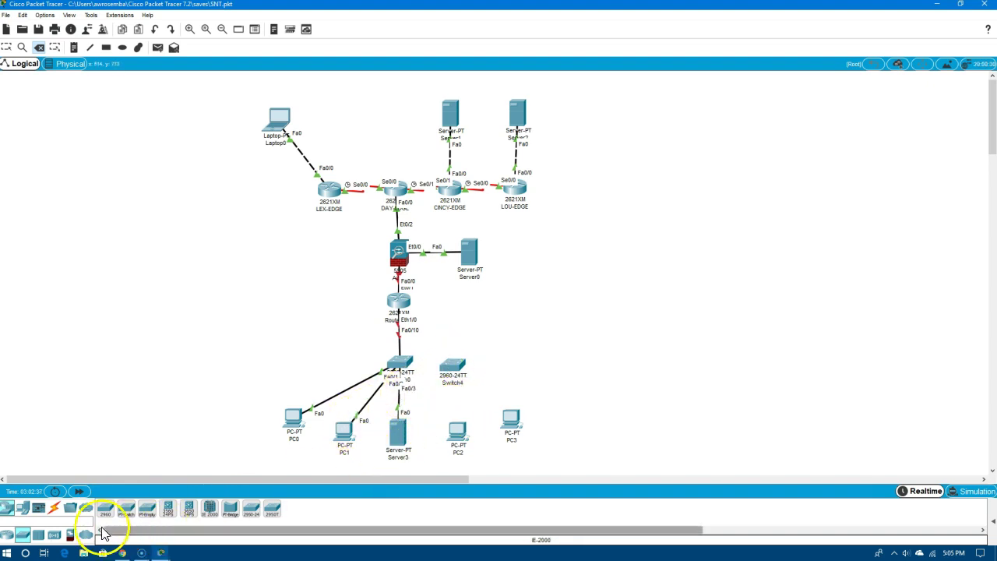
pyautogui.click(53, 508)
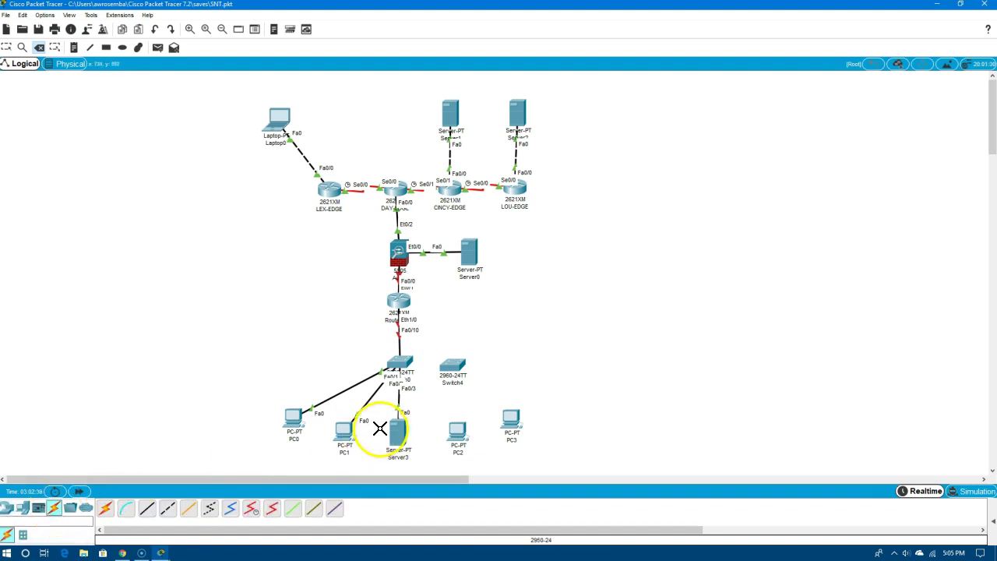
pyautogui.click(166, 510)
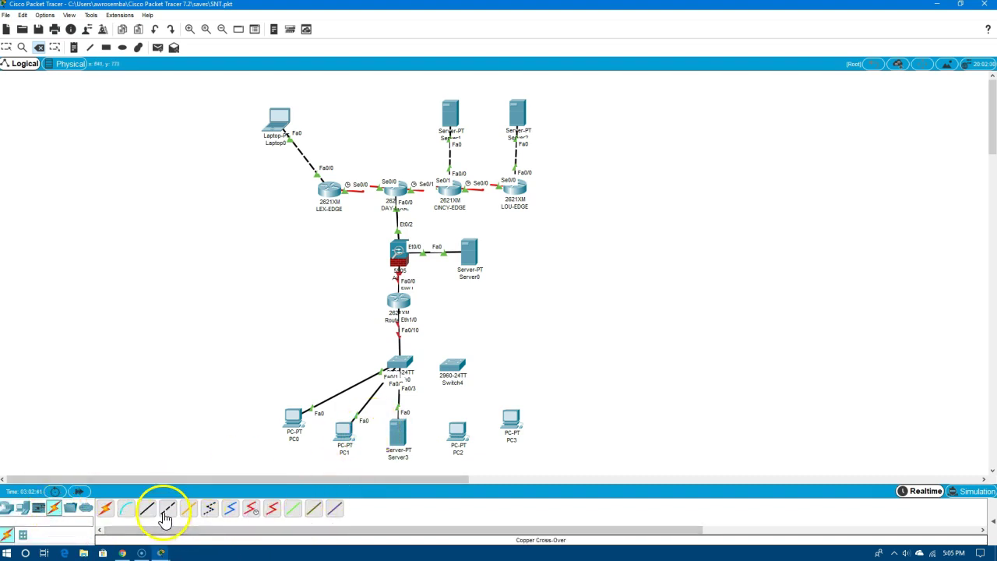
pyautogui.click(397, 363)
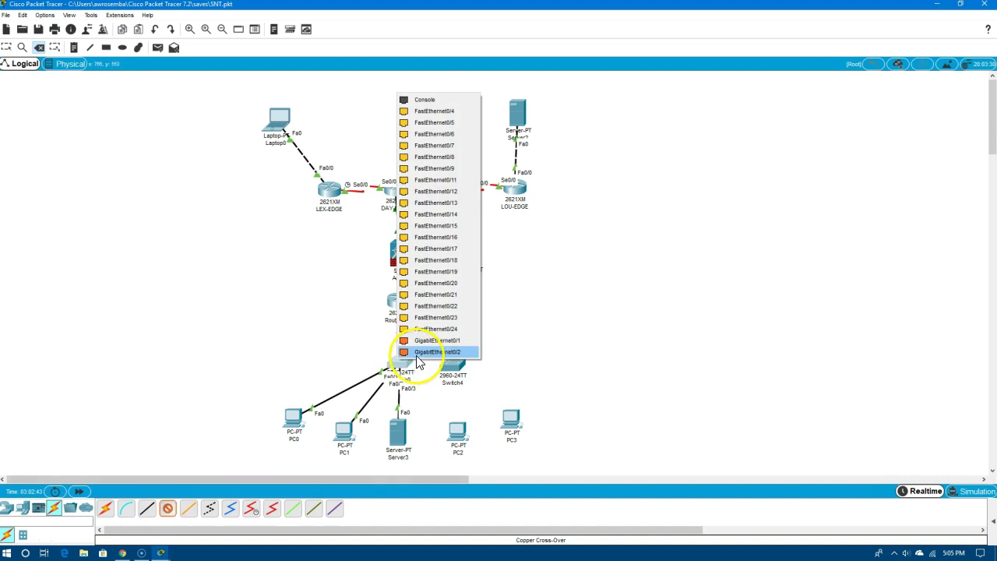
pyautogui.click(427, 343)
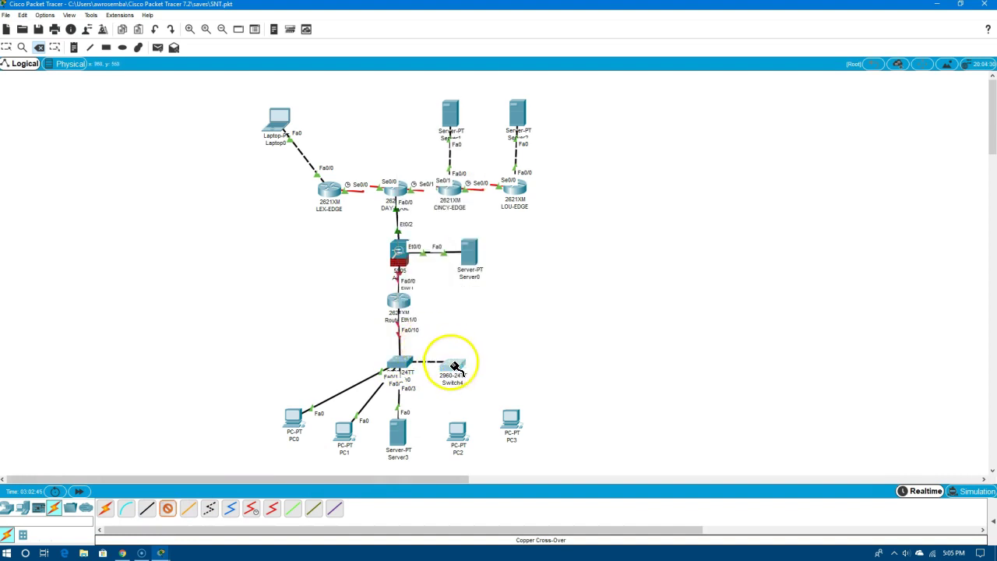
pyautogui.click(457, 363)
pyautogui.click(474, 344)
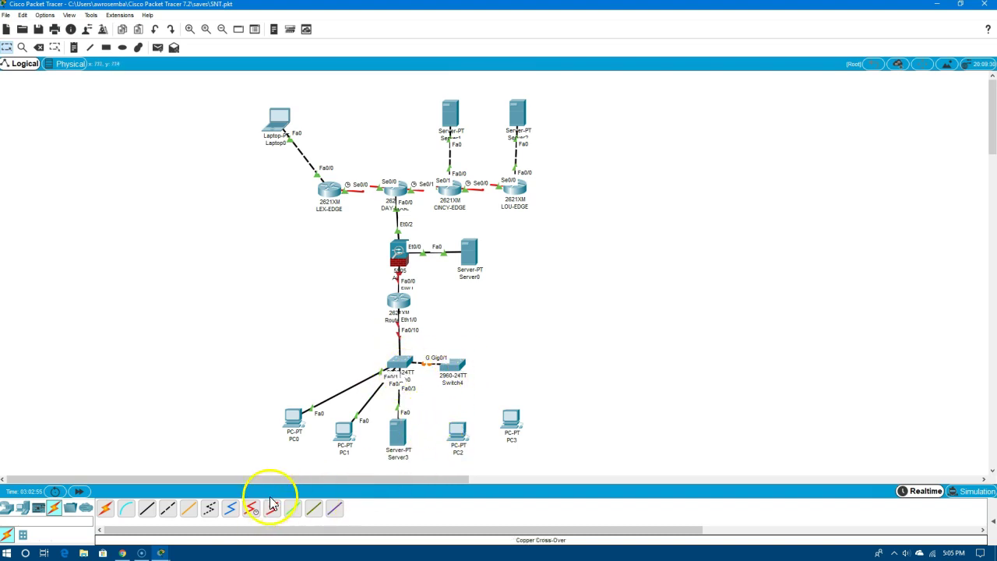
# Connect FastEthernet0/1 on the new 2960 switch to FastEthernet0 on PC2 with a copper straight-through cable
pyautogui.click(148, 510)
pyautogui.click(452, 366)
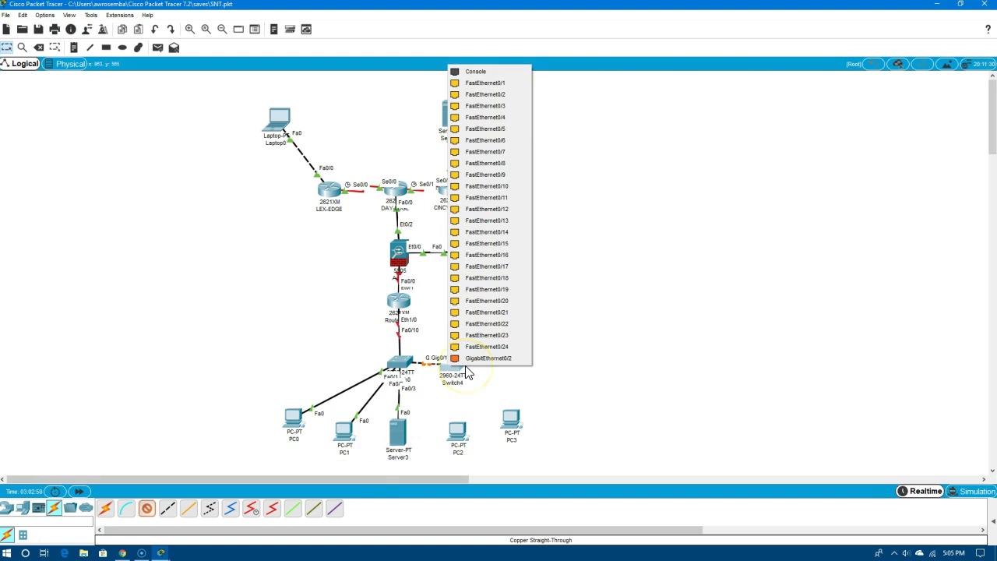
pyautogui.click(485, 82)
pyautogui.click(457, 430)
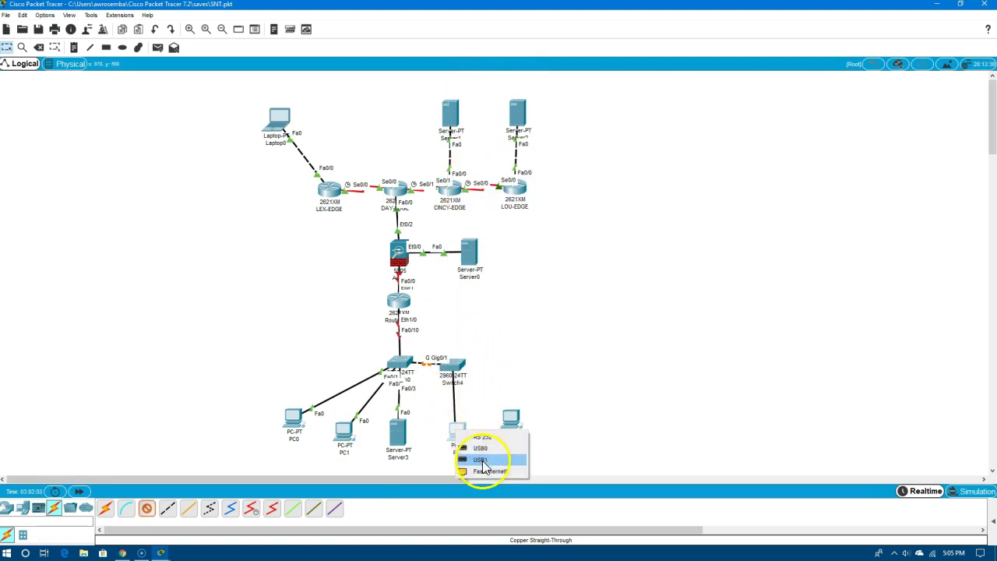
pyautogui.click(487, 455)
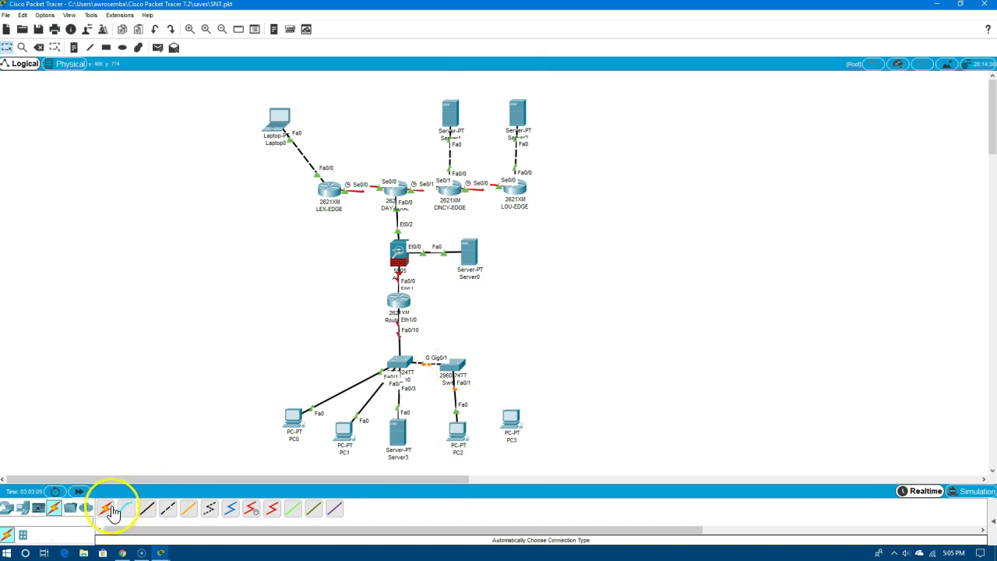
# Connect FastEthernet0/2 on the new 2960 switch to FastEthernet0 on PC3 with a copper cross-over cable
pyautogui.click(167, 508)
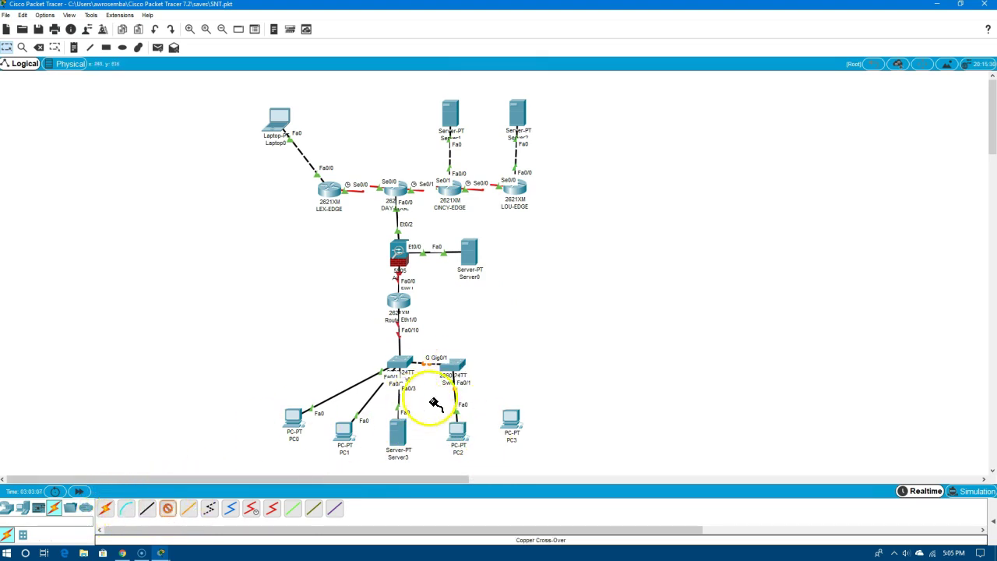
pyautogui.click(462, 366)
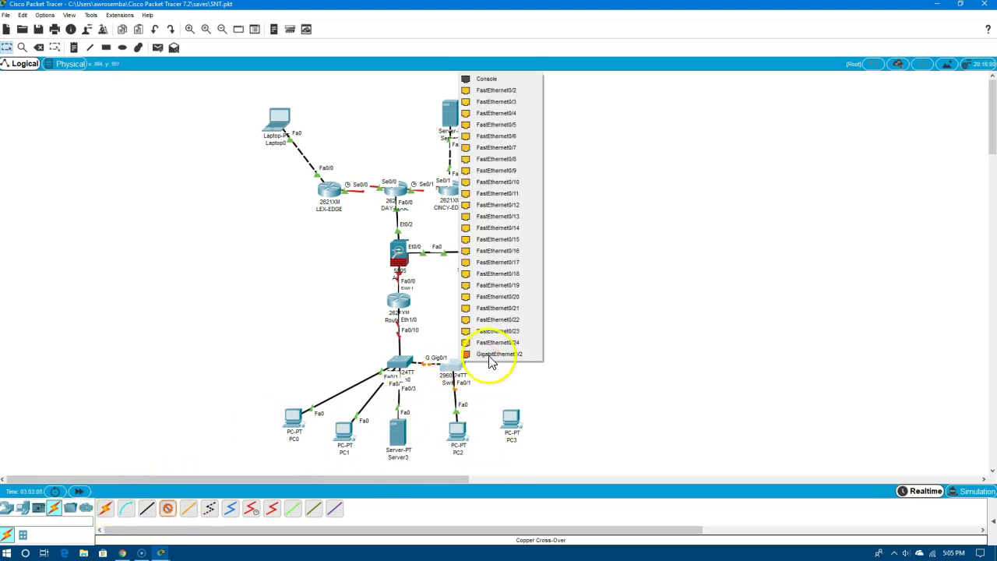
pyautogui.click(522, 91)
pyautogui.click(511, 419)
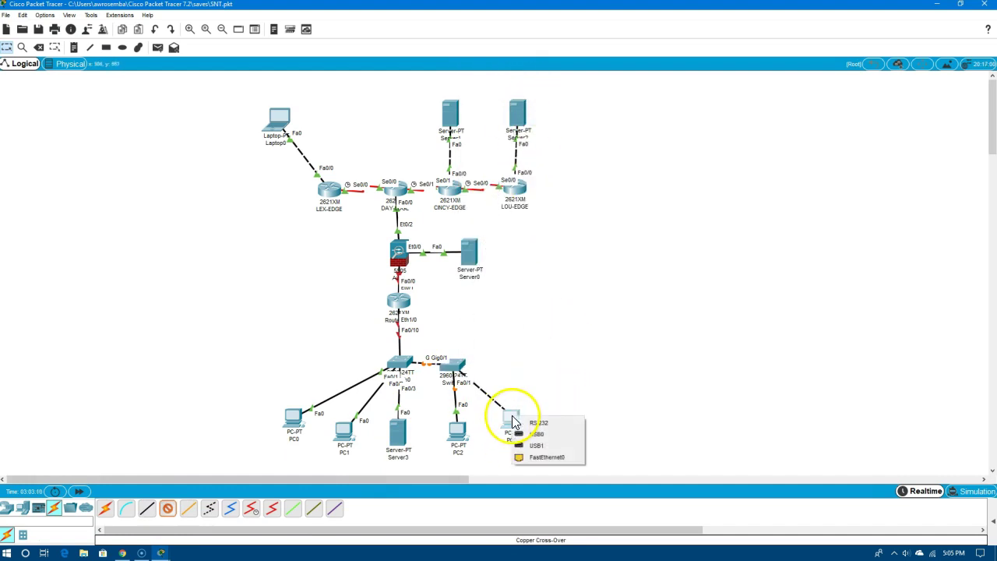
pyautogui.click(535, 459)
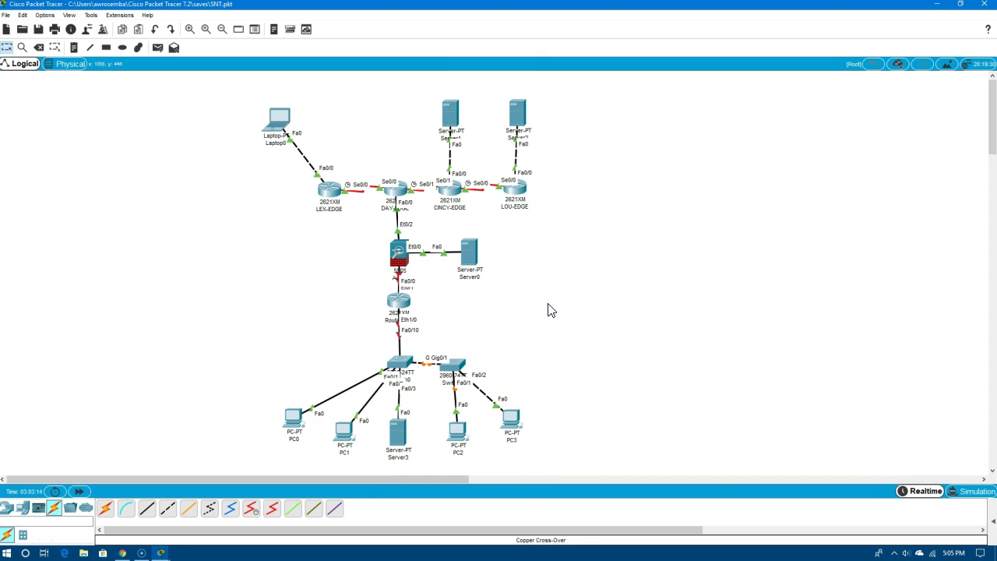
# Move the second 2960 switch farther away from Switch0 and shift PC3 slightly away from PC2
pyautogui.click(402, 362)
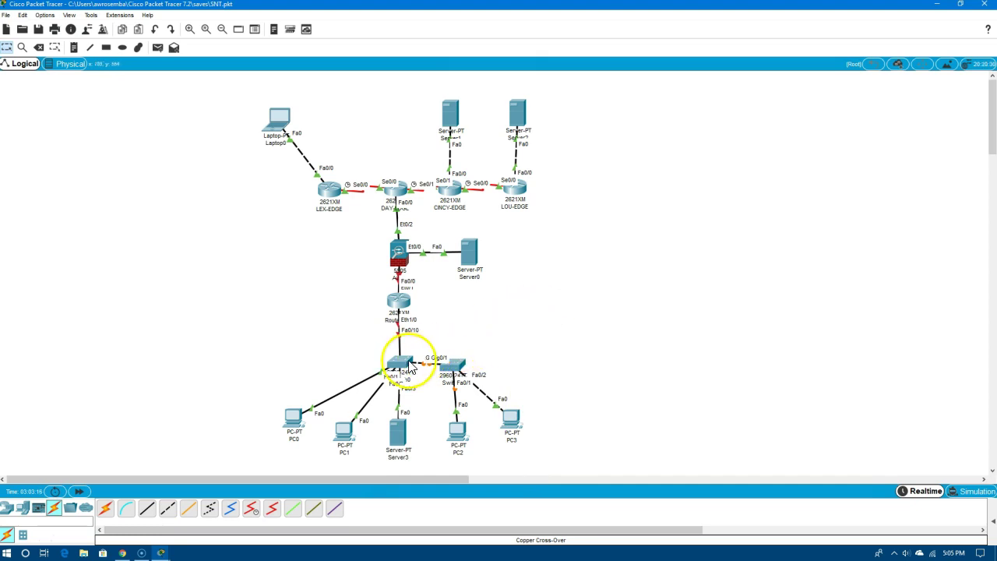
pyautogui.moveTo(403, 365)
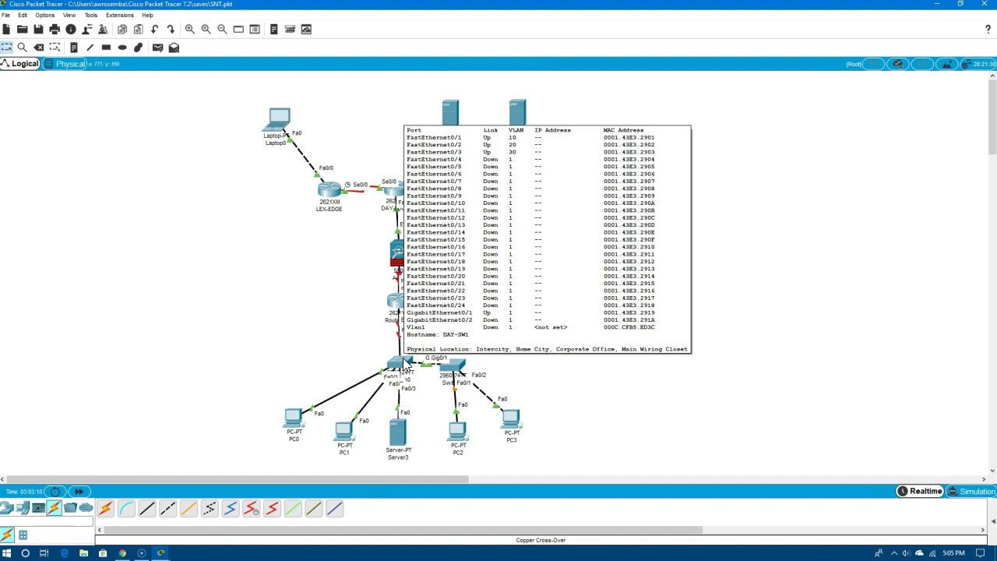
pyautogui.moveTo(410, 306)
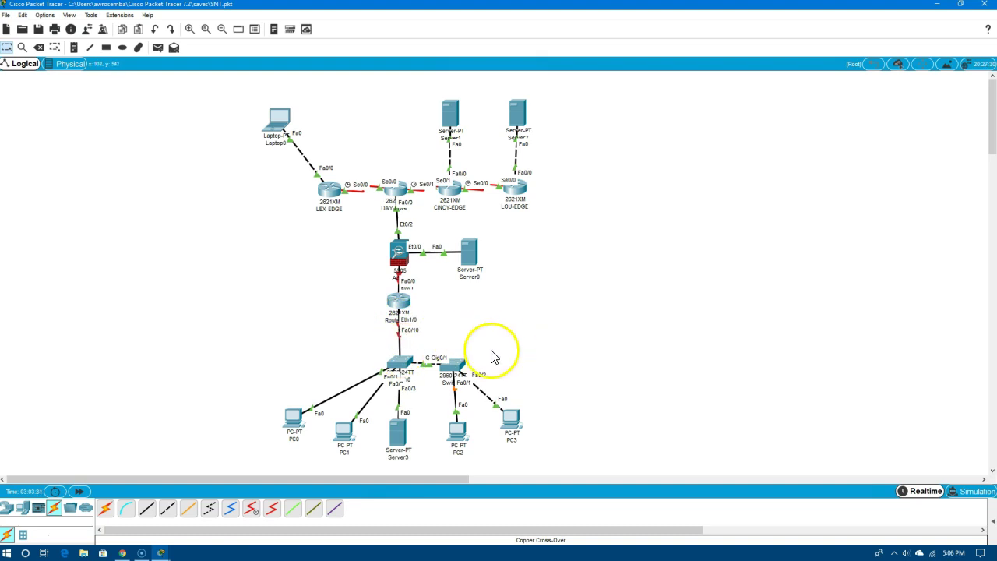
pyautogui.moveTo(460, 373); pyautogui.dragTo(484, 365)
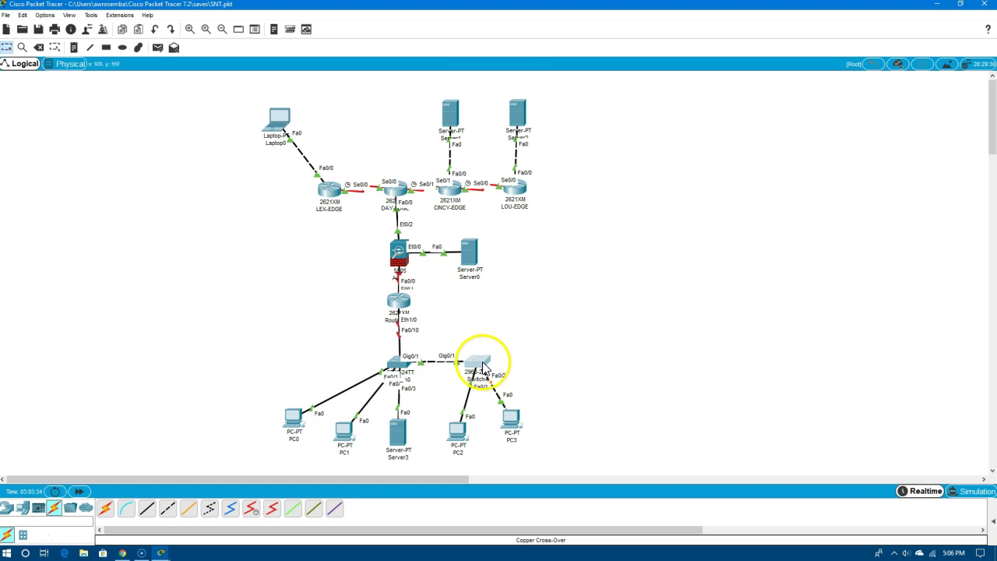
pyautogui.moveTo(518, 429)
pyautogui.mouseDown()
pyautogui.moveTo(521, 420)
pyautogui.moveTo(520, 434)
pyautogui.mouseUp()
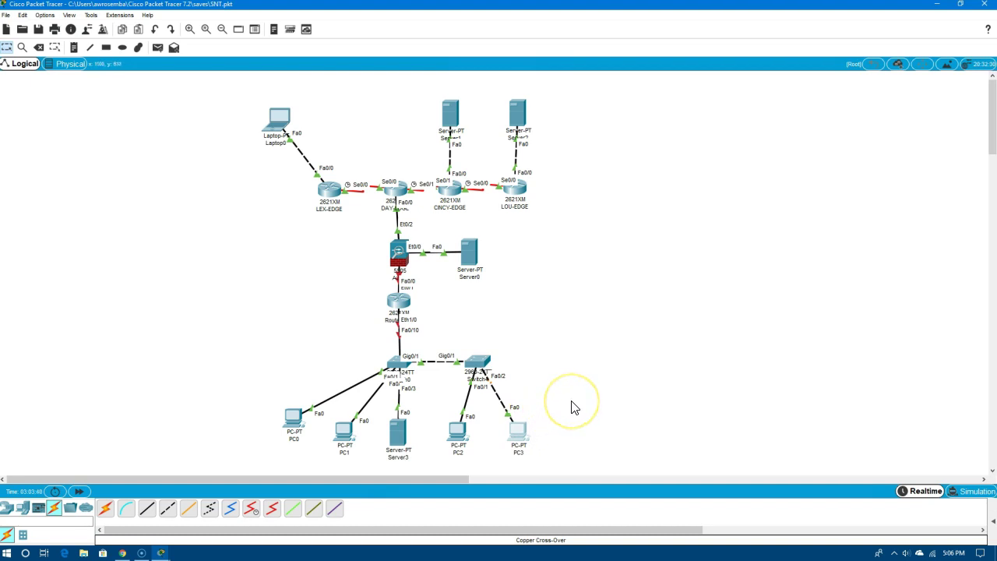
pyautogui.moveTo(524, 395)
pyautogui.mouseDown()
pyautogui.moveTo(432, 383)
pyautogui.moveTo(425, 367)
pyautogui.moveTo(439, 367)
pyautogui.moveTo(403, 360)
pyautogui.moveTo(430, 371)
pyautogui.moveTo(439, 361)
pyautogui.moveTo(402, 363)
pyautogui.mouseUp()
# Review the running configuration of DAY-SW1 from Switch0's command line with do show run
pyautogui.click(402, 362)
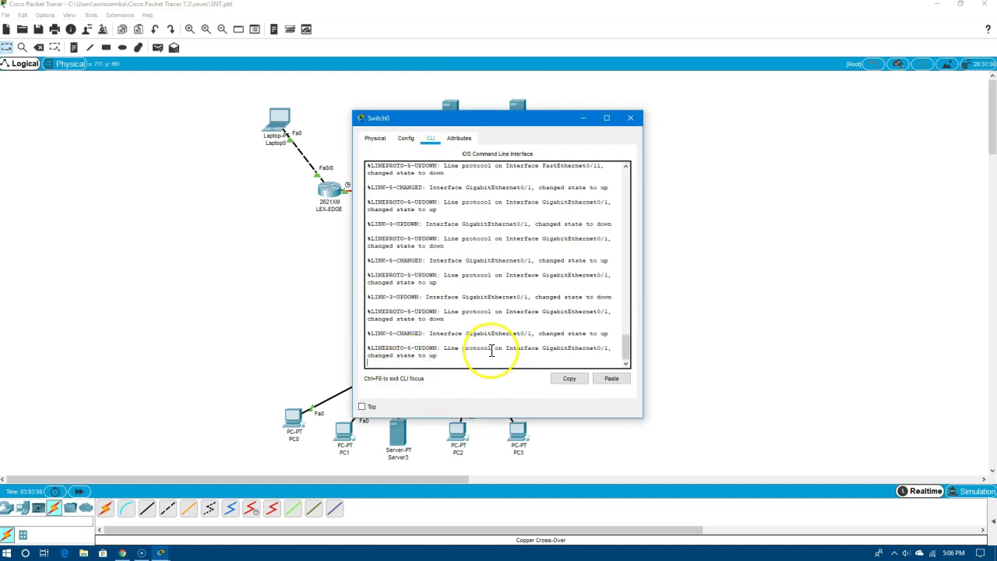
pyautogui.press('Return')
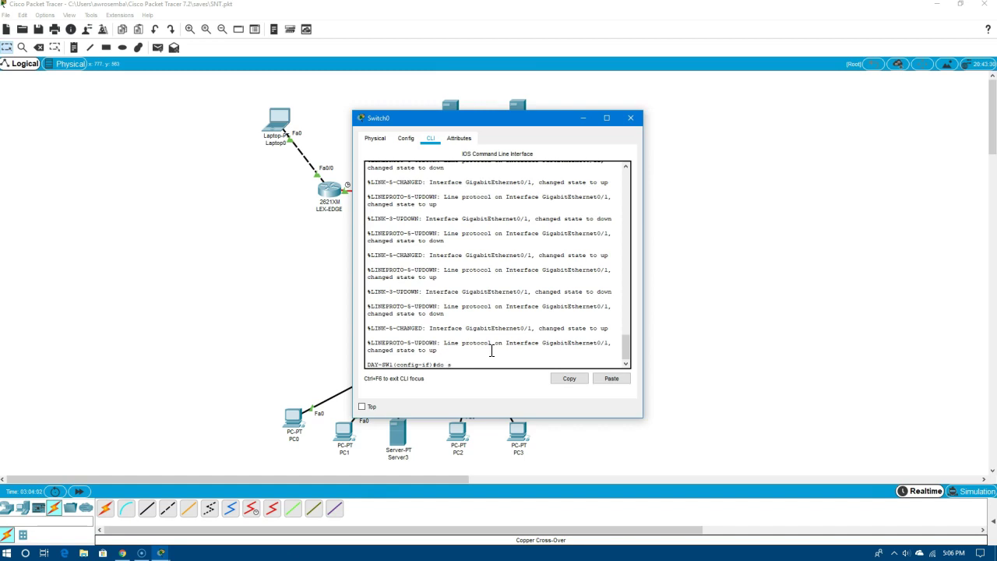
pyautogui.press('Return')
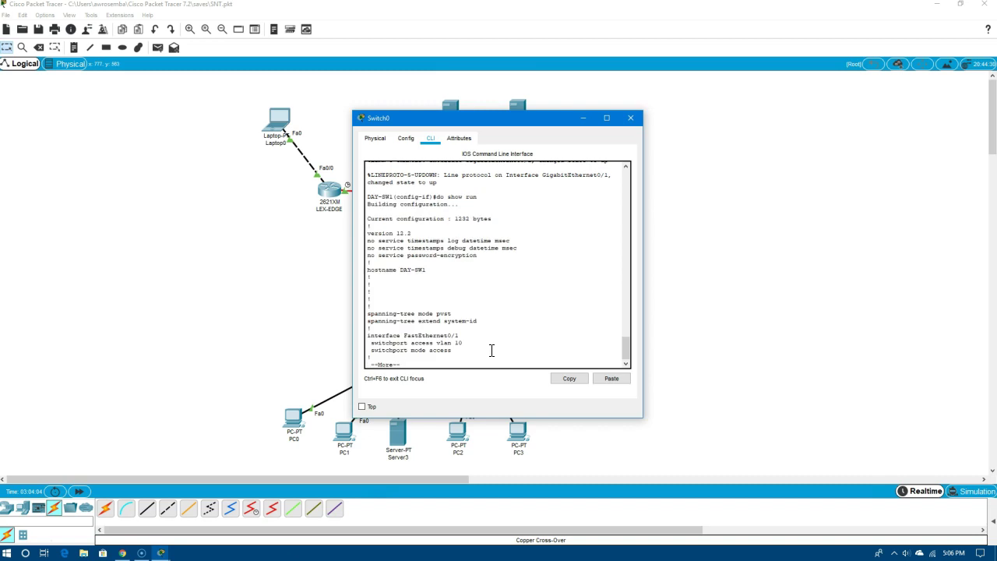
pyautogui.press('space')
pyautogui.press('space')
pyautogui.press('space')
# Set interface GigabitEthernet0/1 on DAY-SW1 to trunk mode
pyautogui.write('ns')
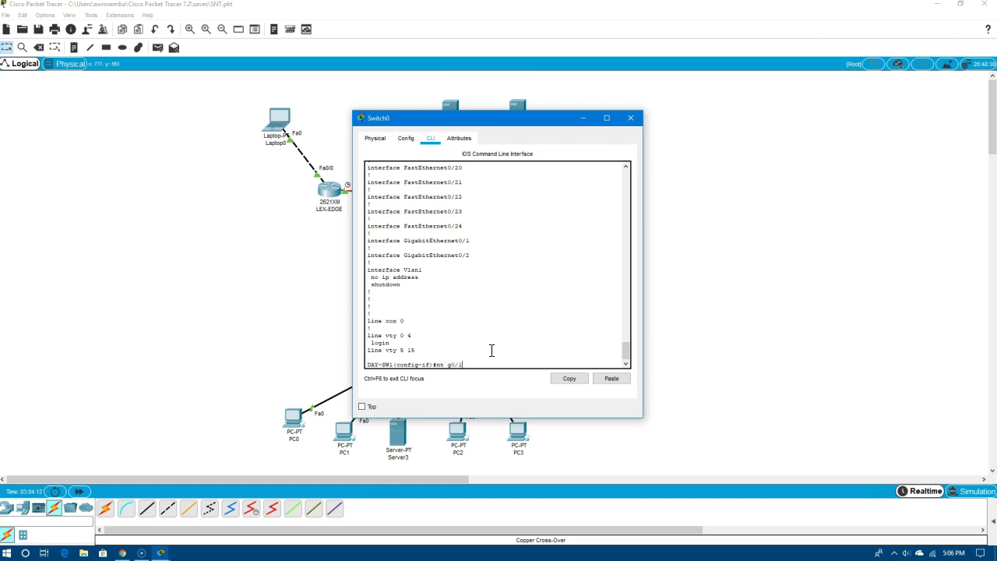
pyautogui.press('Return')
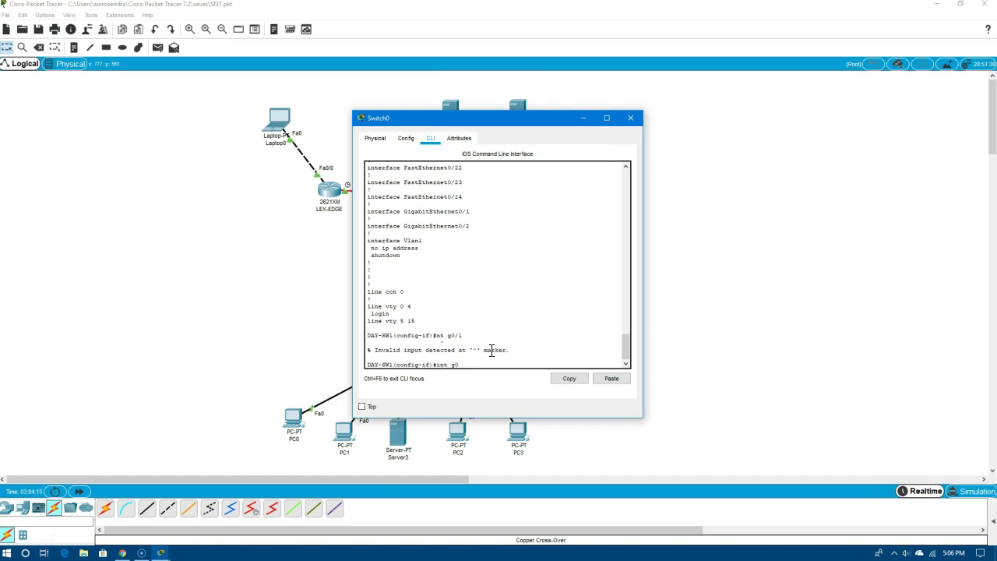
pyautogui.write('int g0/1')
pyautogui.press('Return')
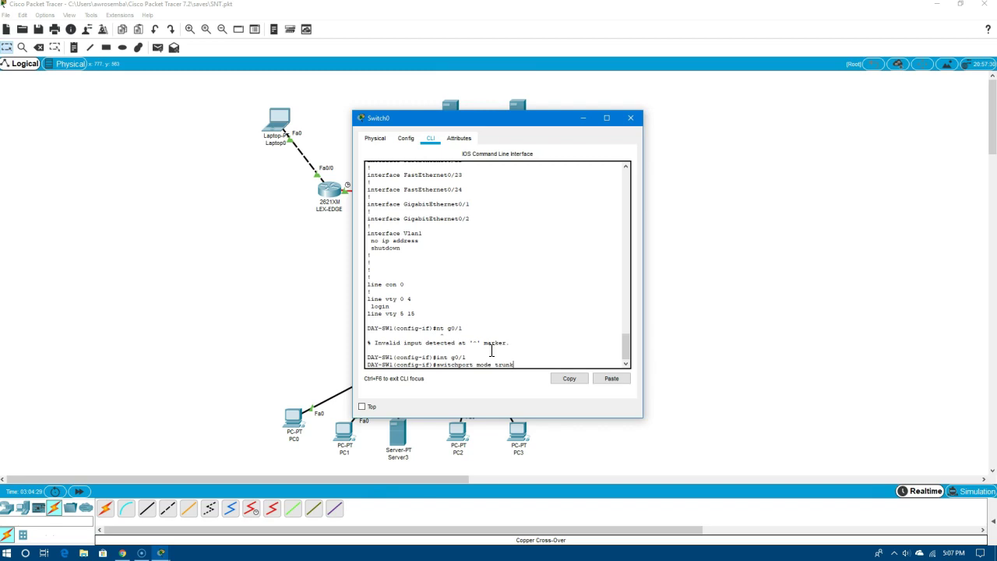
pyautogui.press('Return')
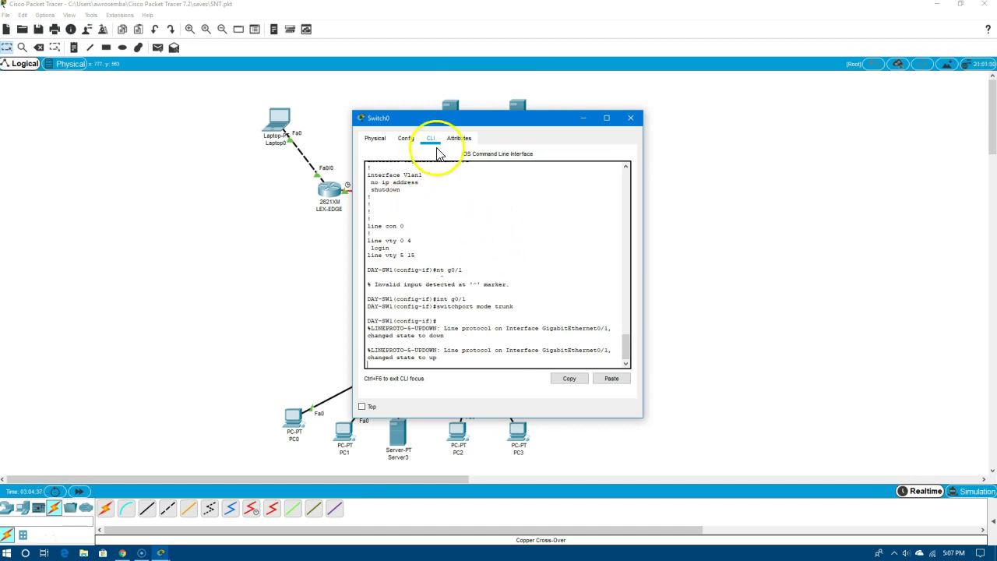
# Set interface FastEthernet0/10 on DAY-SW1, the port towards the router, to trunk mode
pyautogui.moveTo(465, 124); pyautogui.dragTo(675, 128)
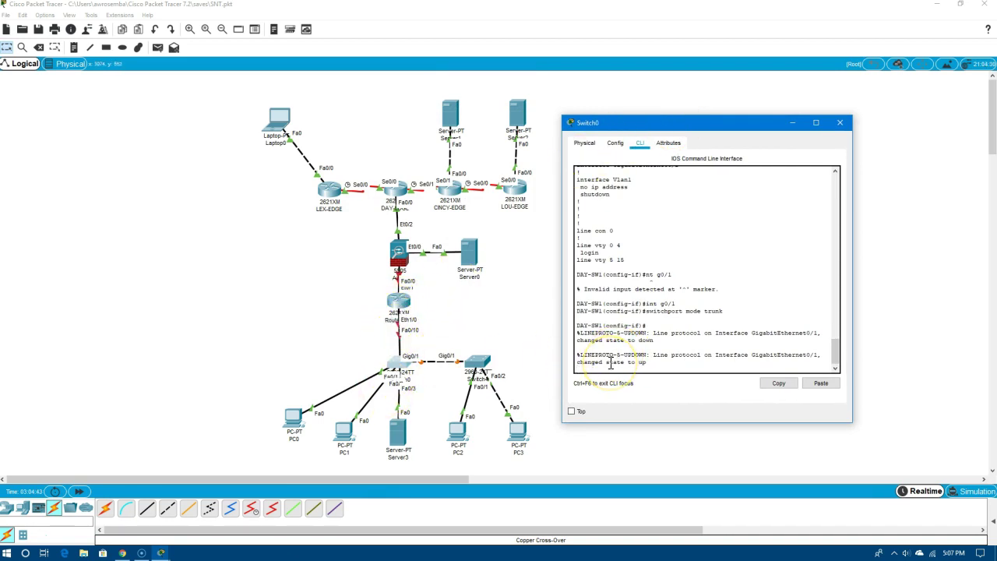
pyautogui.press('Return')
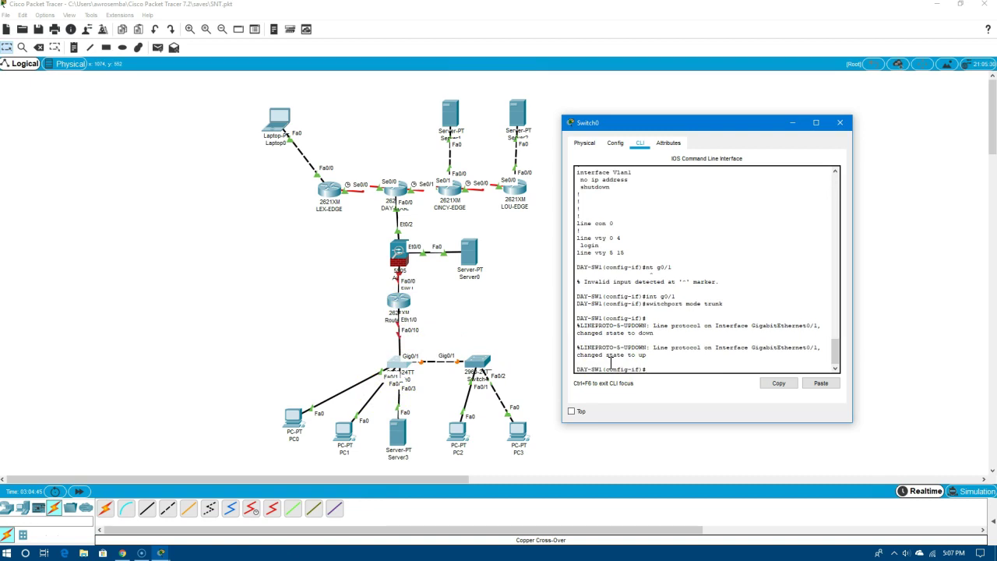
pyautogui.write('int fa0/10')
pyautogui.press('Return')
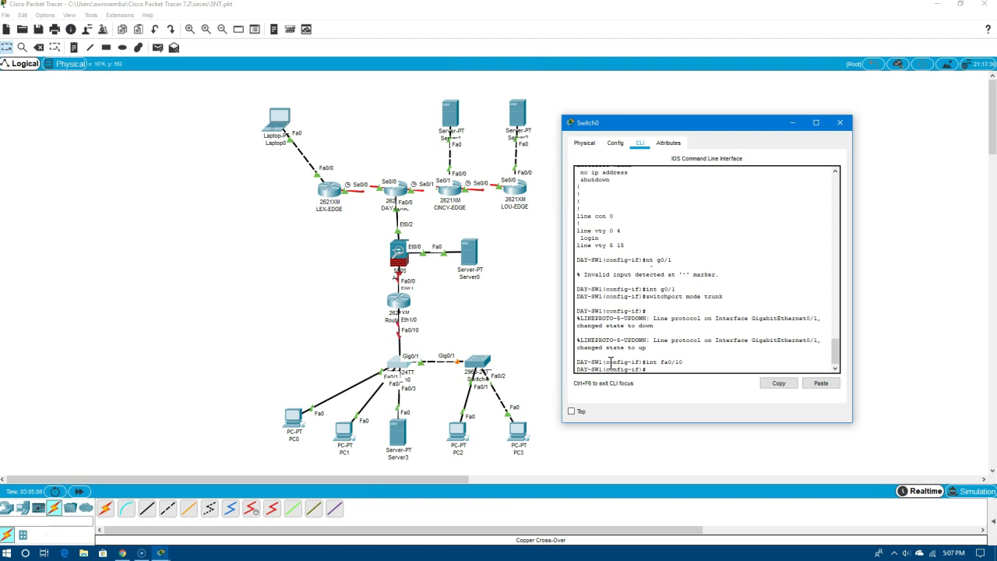
pyautogui.write('switchport mode trunk')
pyautogui.press('Return')
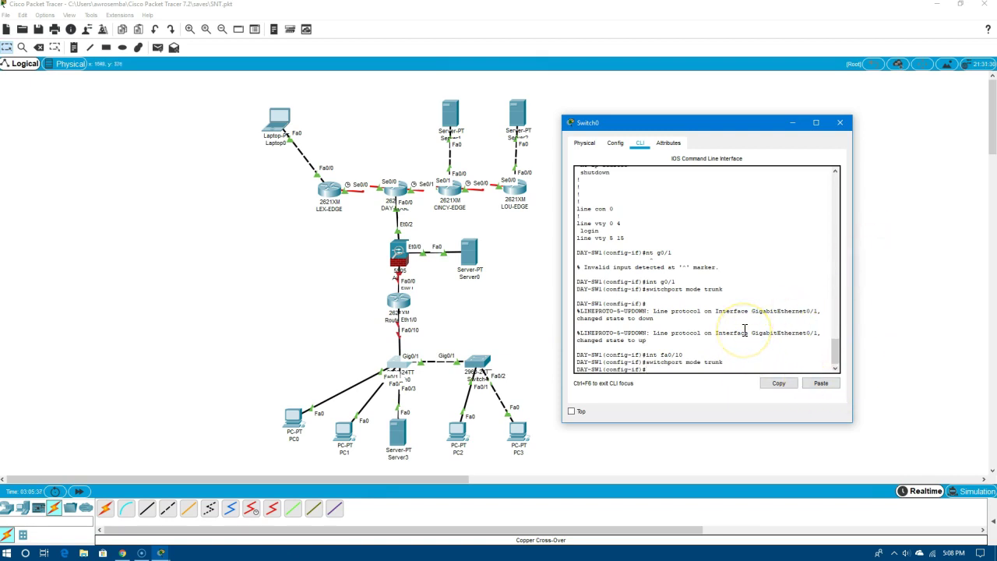
# Save the running configuration of DAY-SW1 to startup-config and close the switch's window
pyautogui.write('do copy run start')
pyautogui.press('Return')
pyautogui.press('Return')
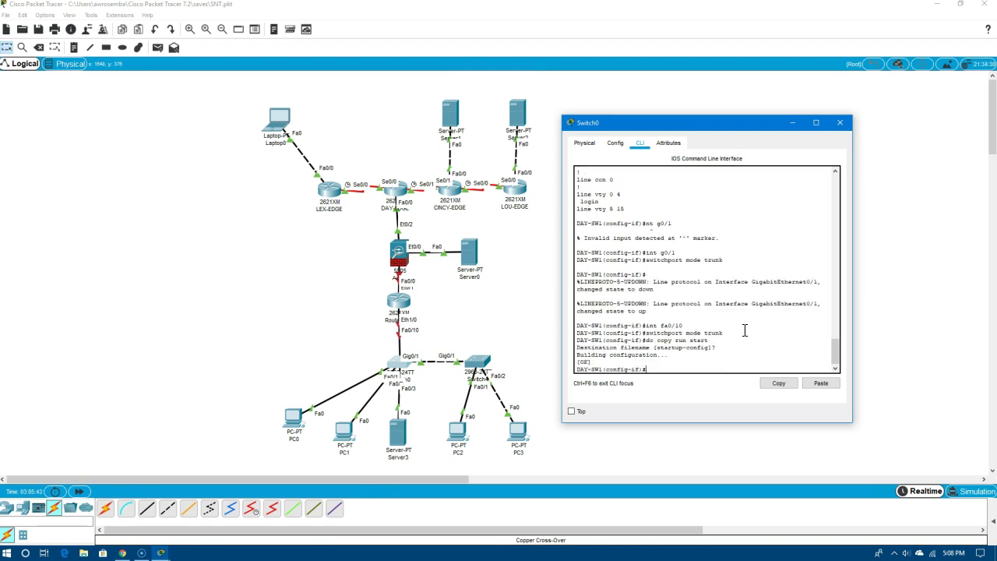
pyautogui.click(840, 123)
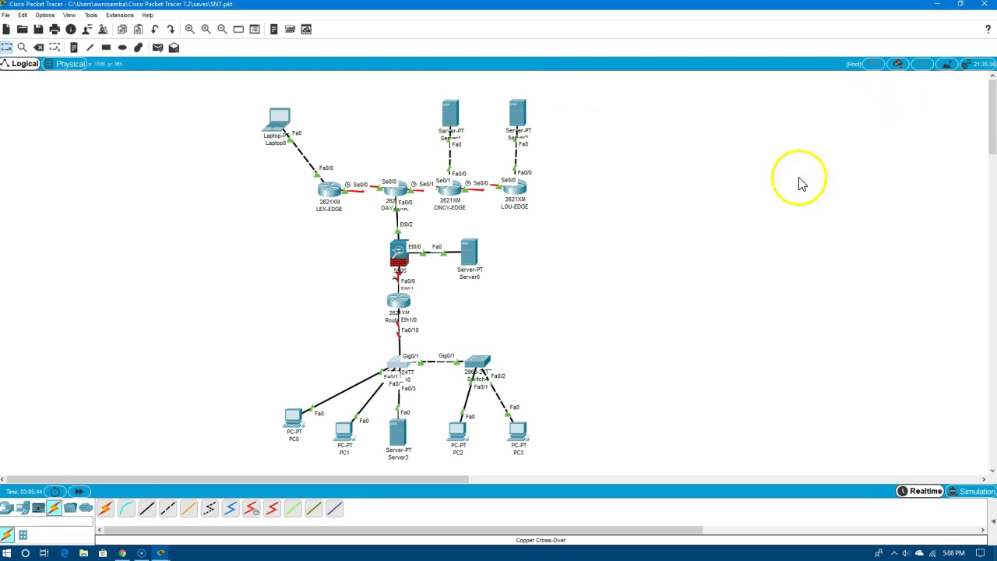
# Enter configuration mode on the second 2960 switch and set its hostname to DAY-SW2
pyautogui.click(477, 363)
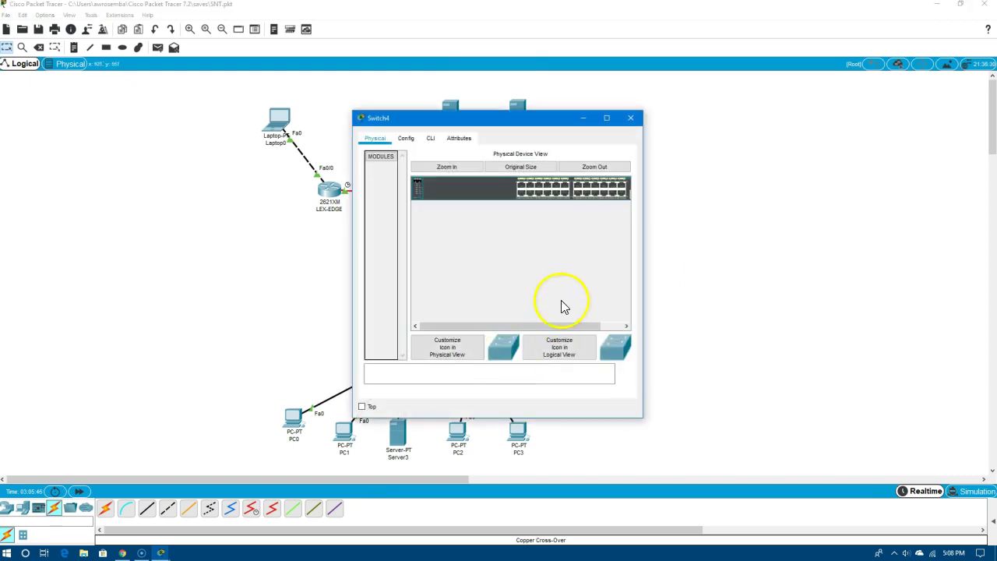
pyautogui.click(430, 138)
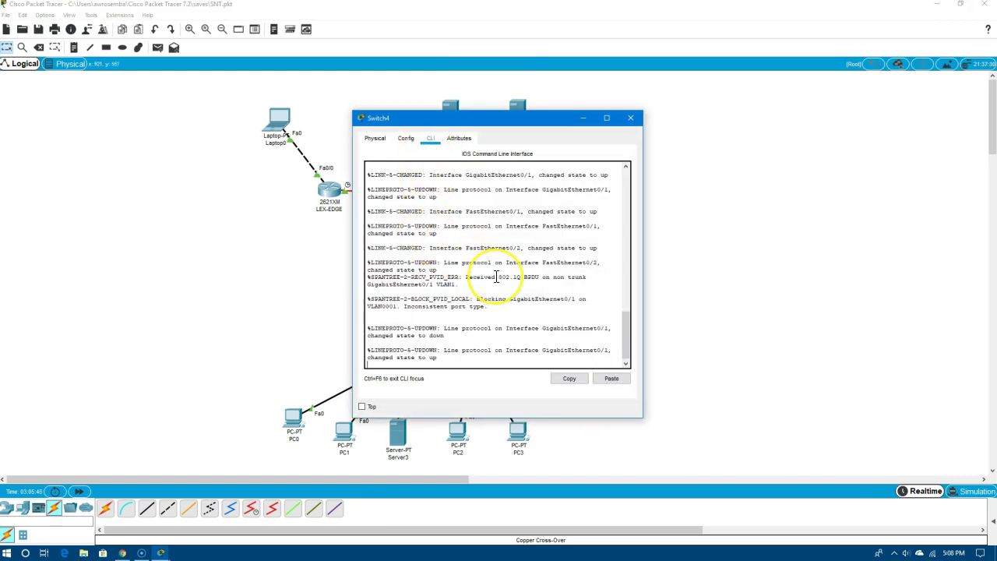
pyautogui.press('Return')
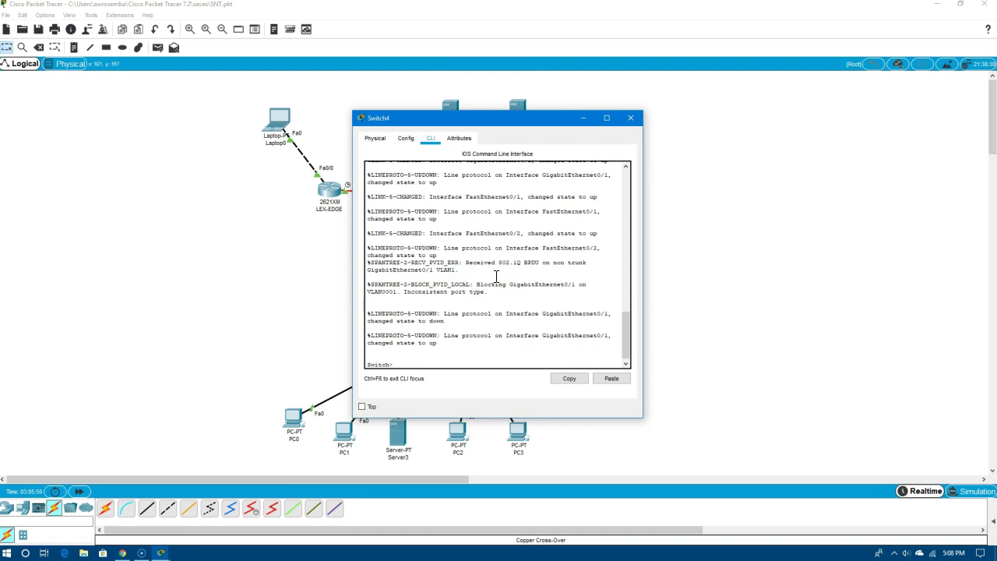
pyautogui.write('en')
pyautogui.press('Return')
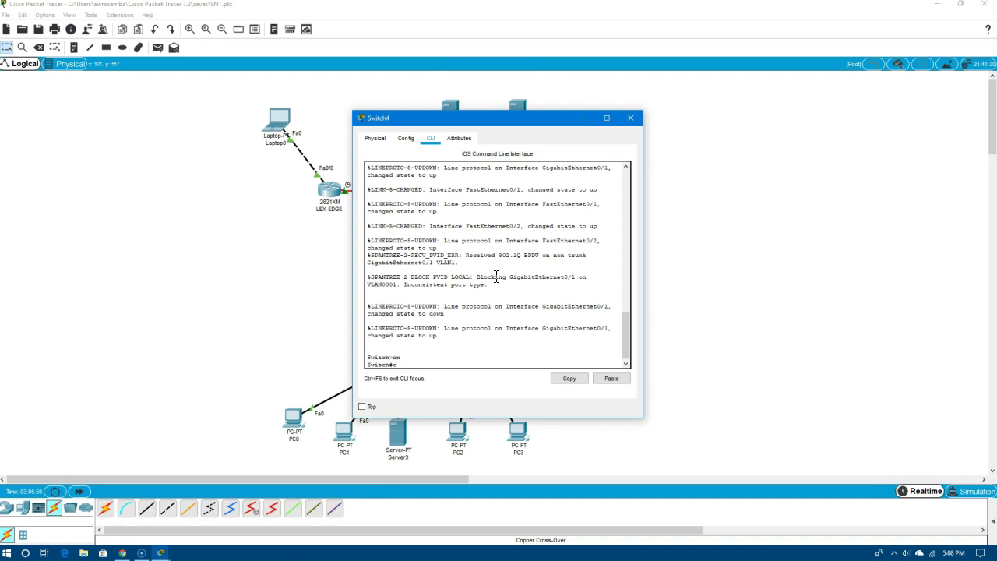
pyautogui.write('confi ')
pyautogui.write('t')
pyautogui.press('Return')
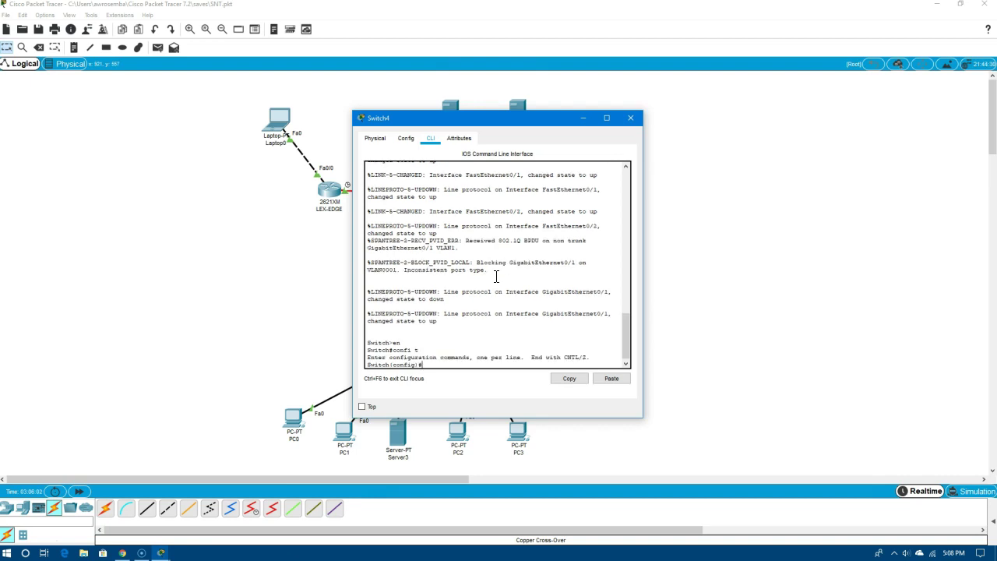
pyautogui.moveTo(498, 127); pyautogui.dragTo(692, 124)
pyautogui.write('ho')
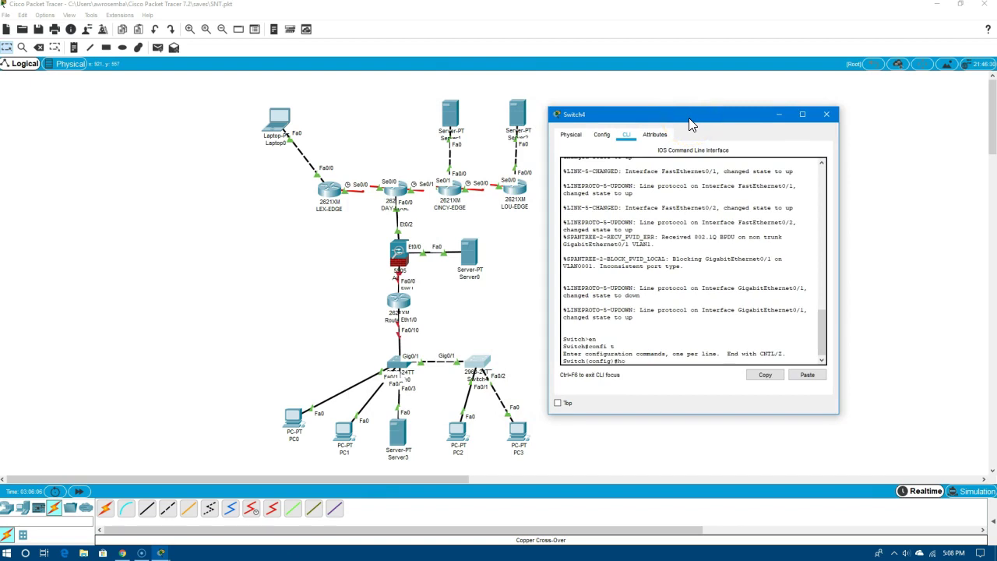
pyautogui.write('stname DAY-SW2')
pyautogui.press('Return')
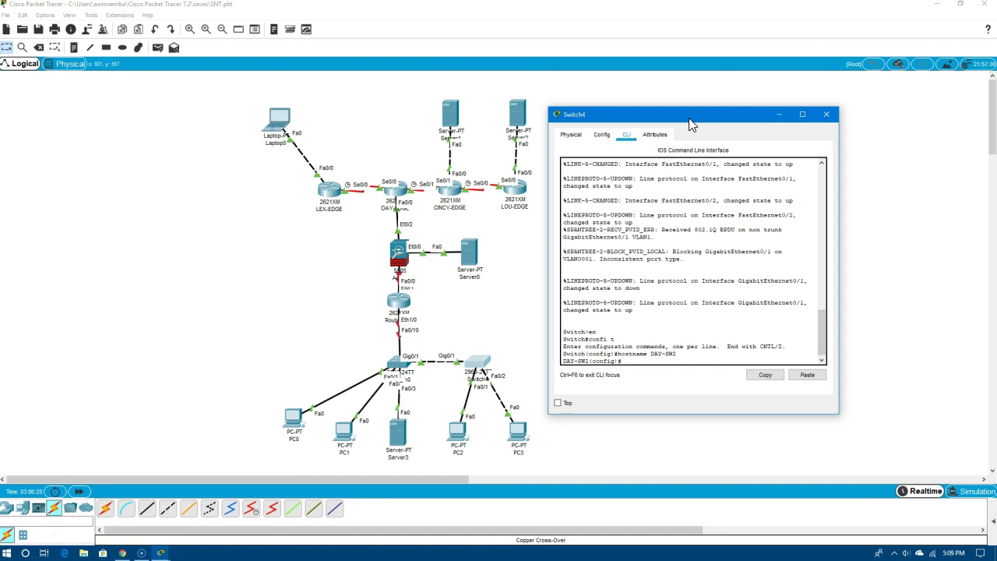
# Create VLAN 10 named HR, VLAN 20 named Sales and VLAN 30 named General on DAY-SW2
pyautogui.write('vlan 10')
pyautogui.press('Return')
pyautogui.write('name HR')
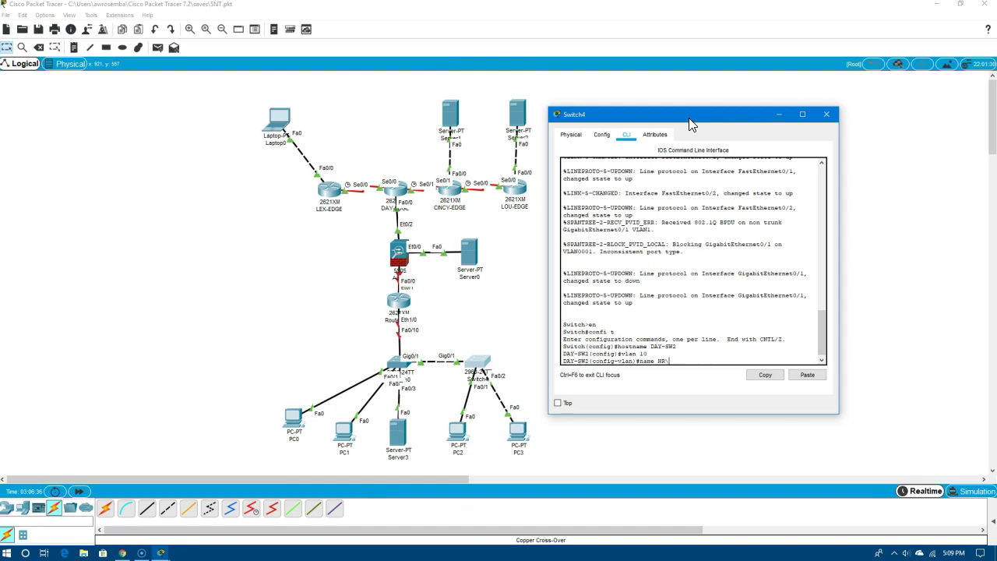
pyautogui.press('Return')
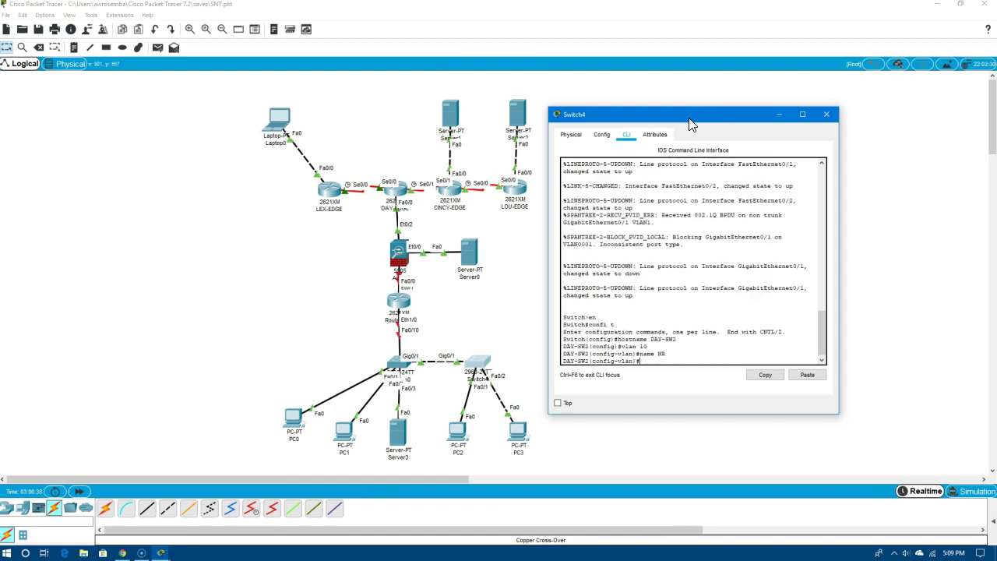
pyautogui.write('vlan 20')
pyautogui.press('Return')
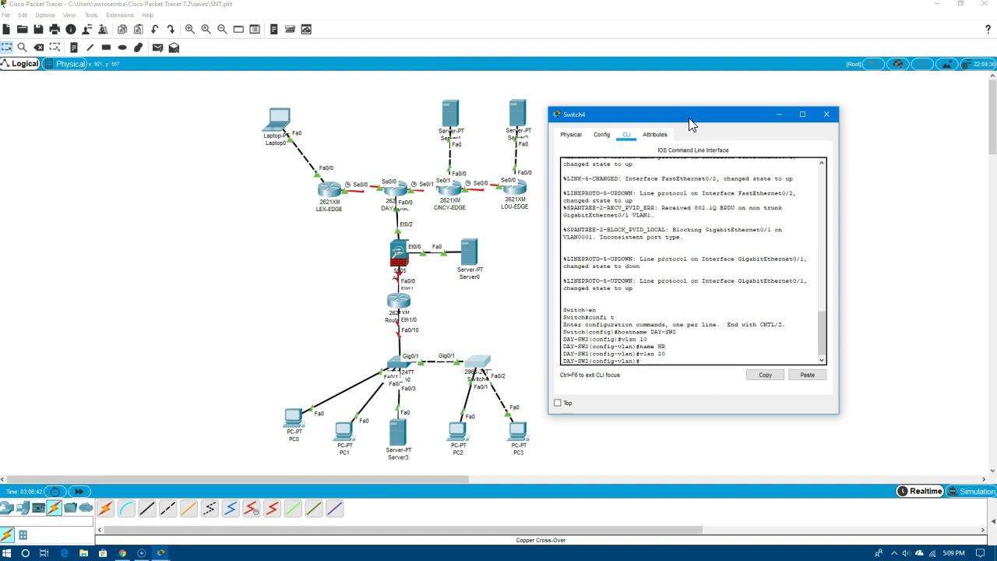
pyautogui.write('name Sales')
pyautogui.press('Return')
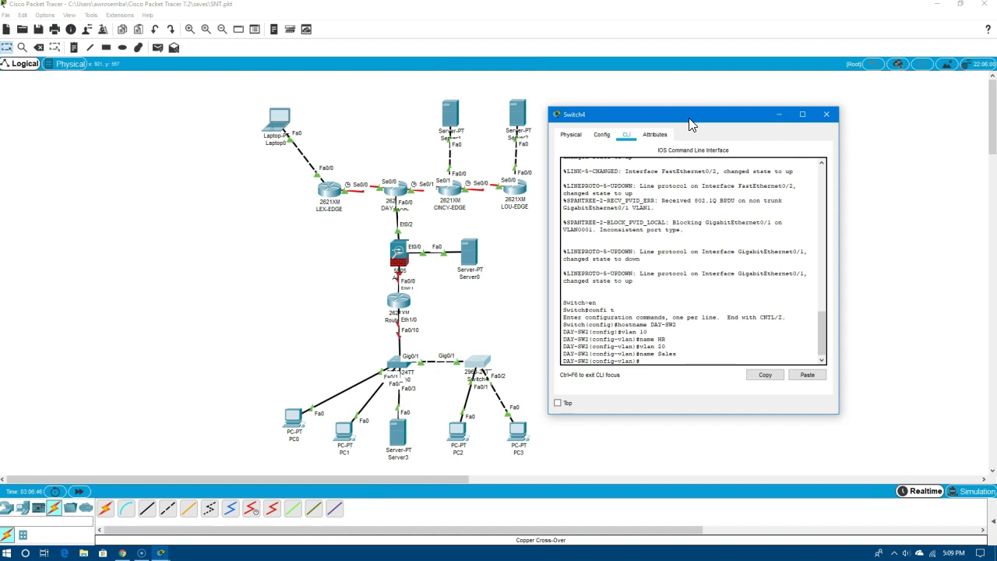
pyautogui.write('vlan 30')
pyautogui.press('Return')
pyautogui.write('name General')
pyautogui.press('Return')
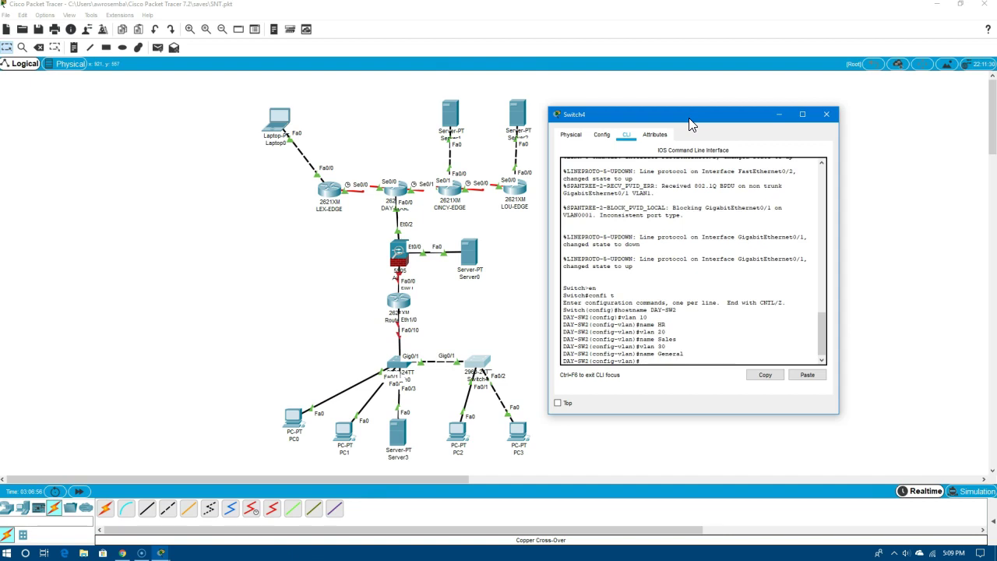
# Set interface FastEthernet0/1 on DAY-SW2 to access mode in VLAN 10
pyautogui.write('int fa0/1')
pyautogui.press('Return')
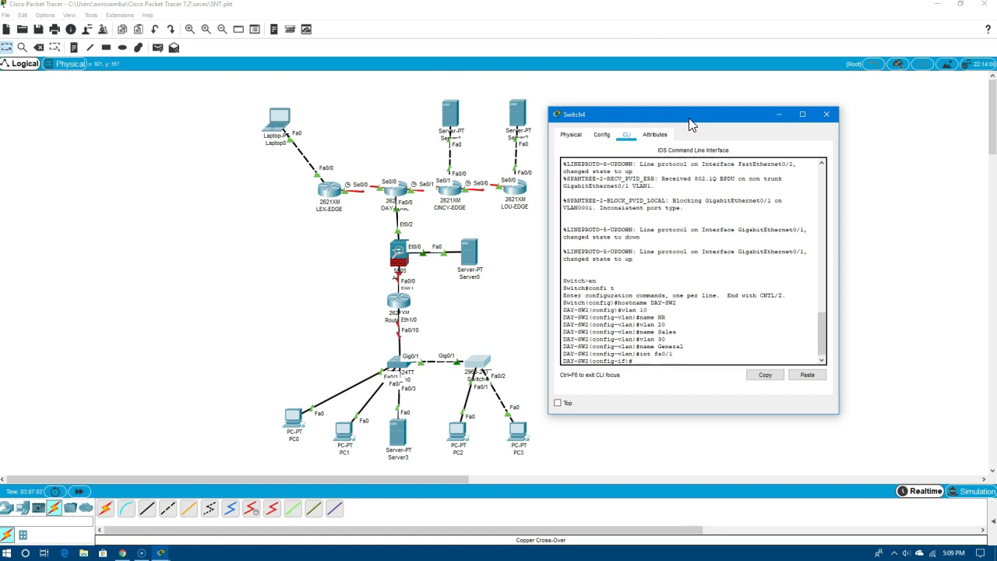
pyautogui.write('switchport mode access')
pyautogui.press('Return')
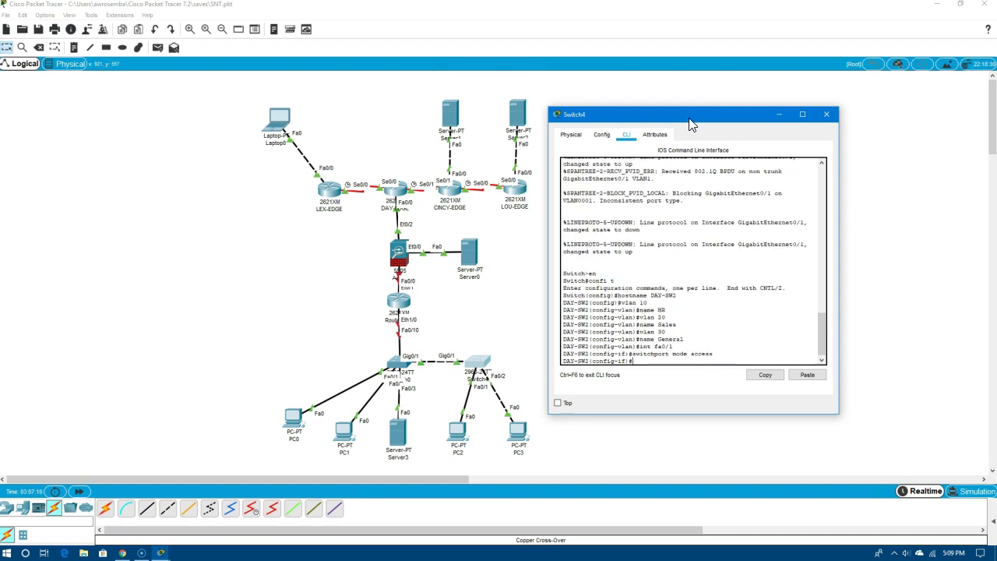
pyautogui.write('switchport access vlan 10')
pyautogui.press('Return')
# Set interface FastEthernet0/2 on DAY-SW2 to access mode in VLAN 20
pyautogui.write('int fa0/2')
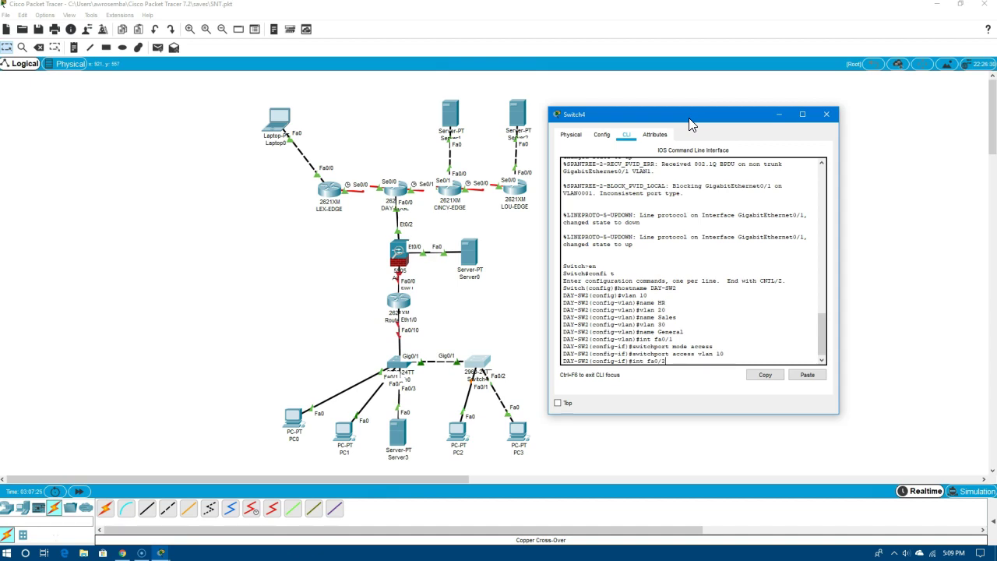
pyautogui.press('Return')
pyautogui.write('switchport mod')
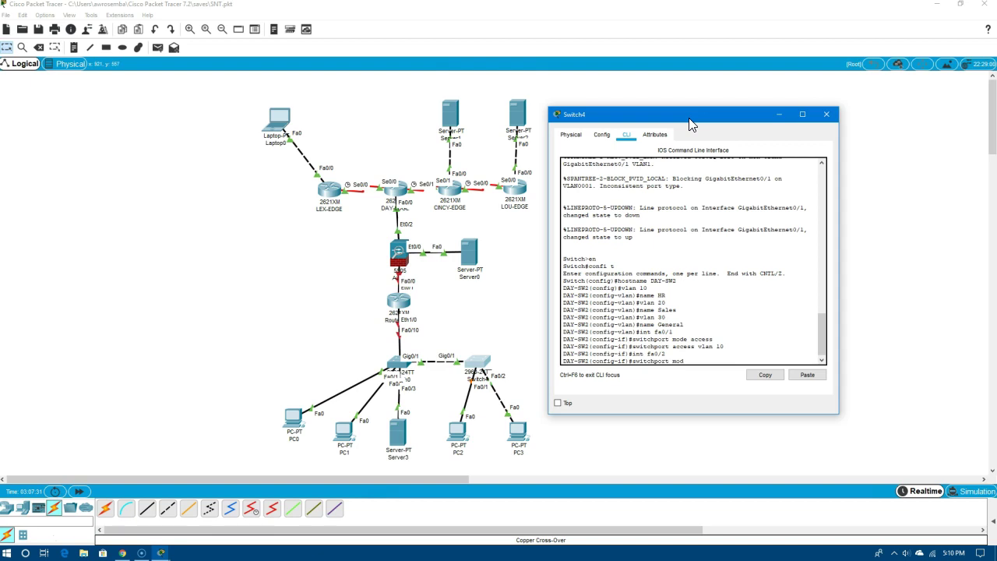
pyautogui.write('e access')
pyautogui.press('Return')
pyautogui.write('switchport access ')
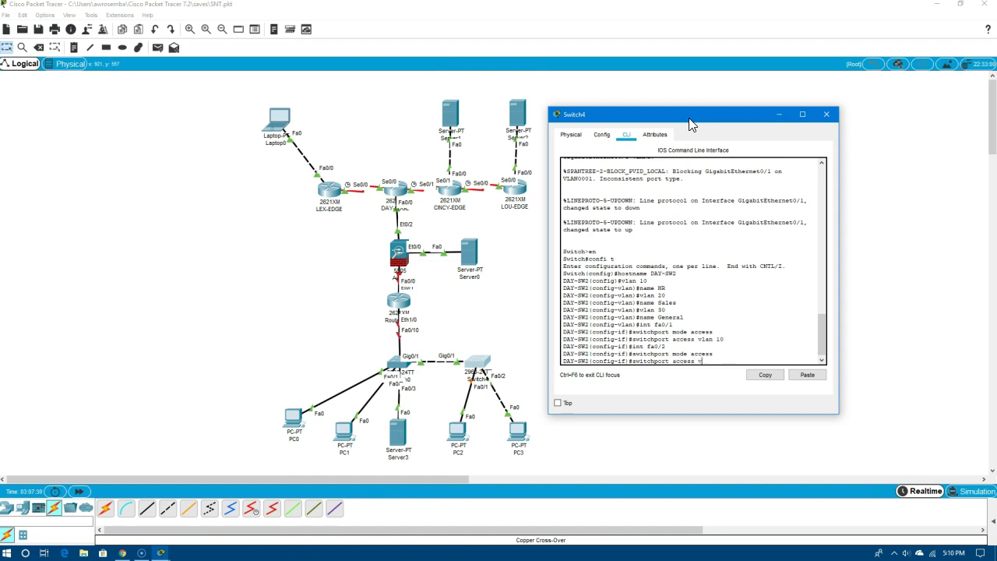
pyautogui.write('vlan 20')
pyautogui.press('Return')
# Set interface GigabitEthernet0/1 on DAY-SW2 to trunk mode and close the switch's window
pyautogui.write('int ')
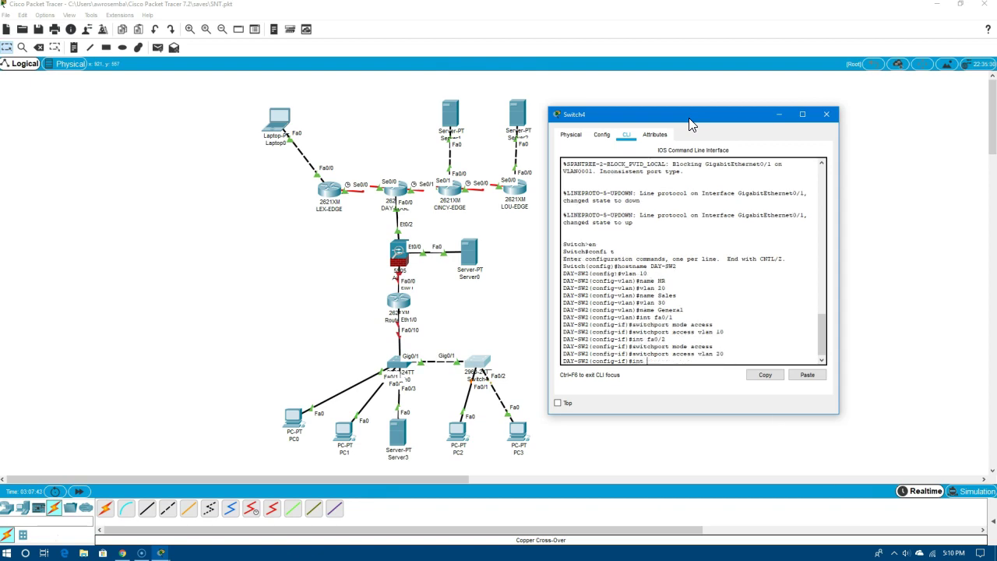
pyautogui.write('g0/1')
pyautogui.press('Return')
pyautogui.write('switchport mode')
pyautogui.write('nk')
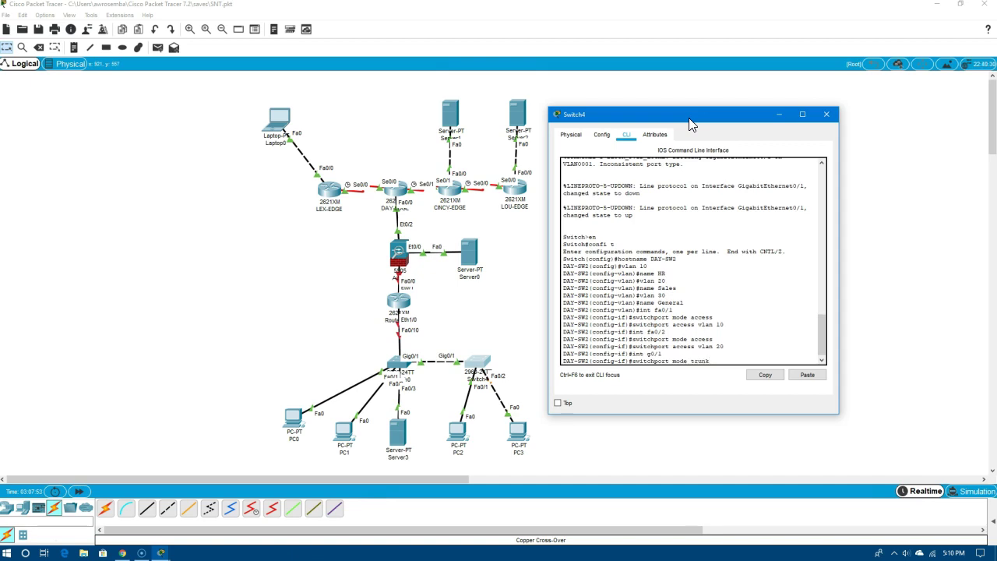
pyautogui.press('Return')
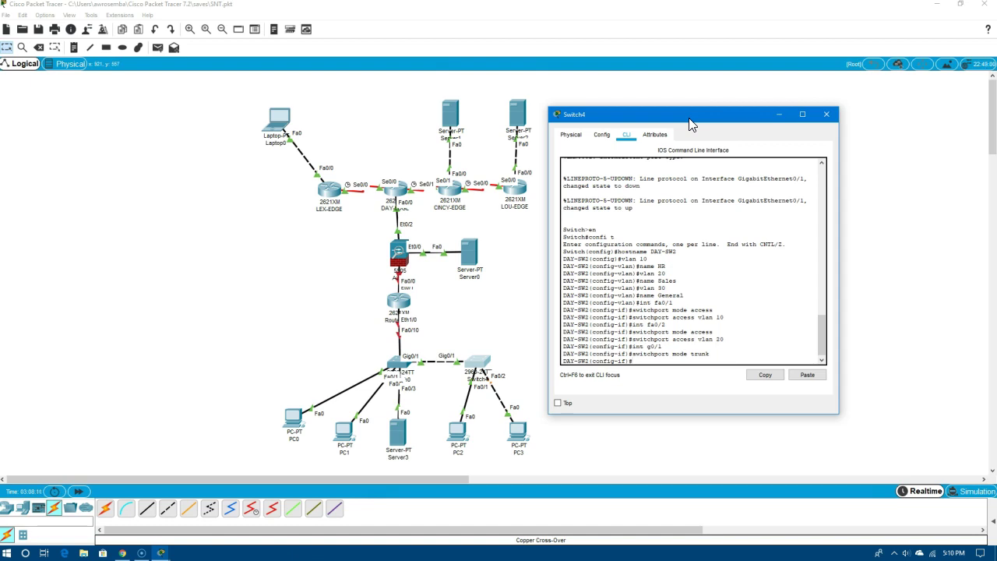
pyautogui.click(829, 117)
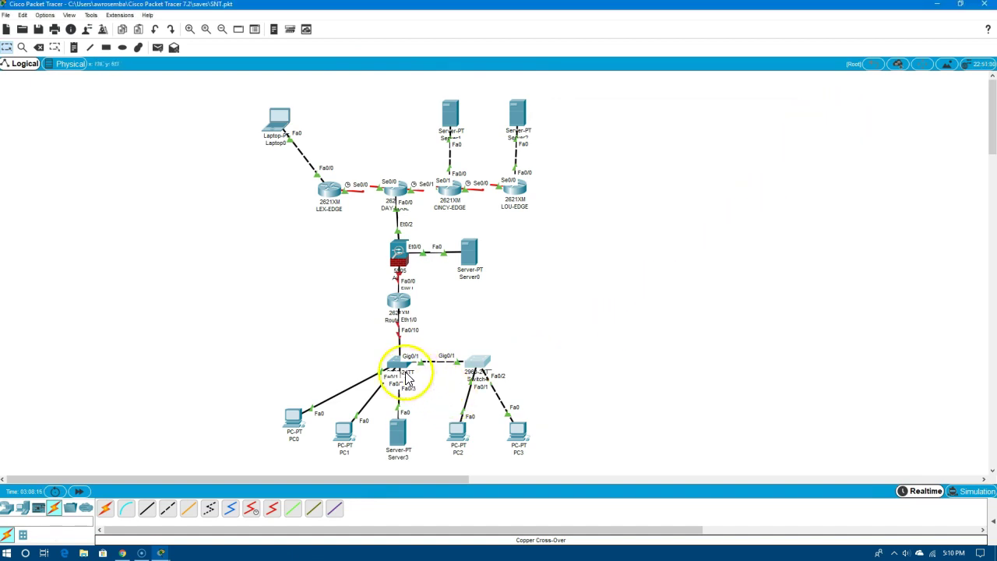
# Review the port summary of DAY-SW2 in the topology, checking the link and VLAN of each port
pyautogui.moveTo(483, 375)
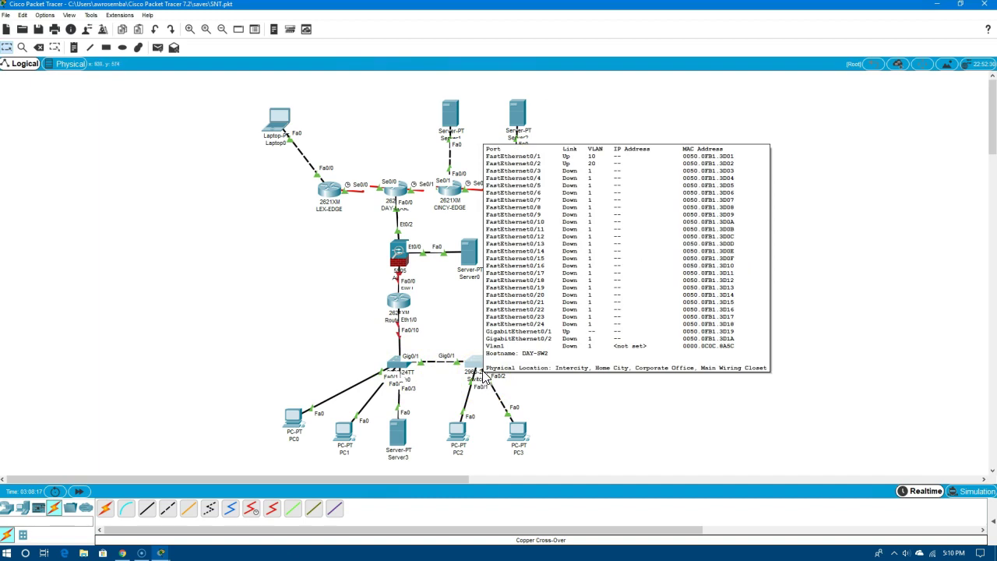
pyautogui.click(483, 376)
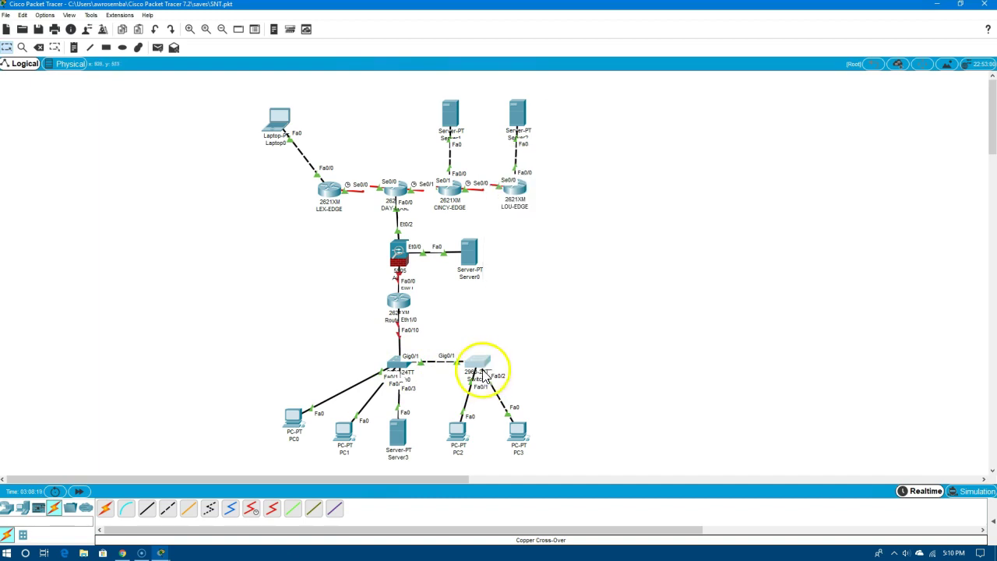
pyautogui.moveTo(477, 360)
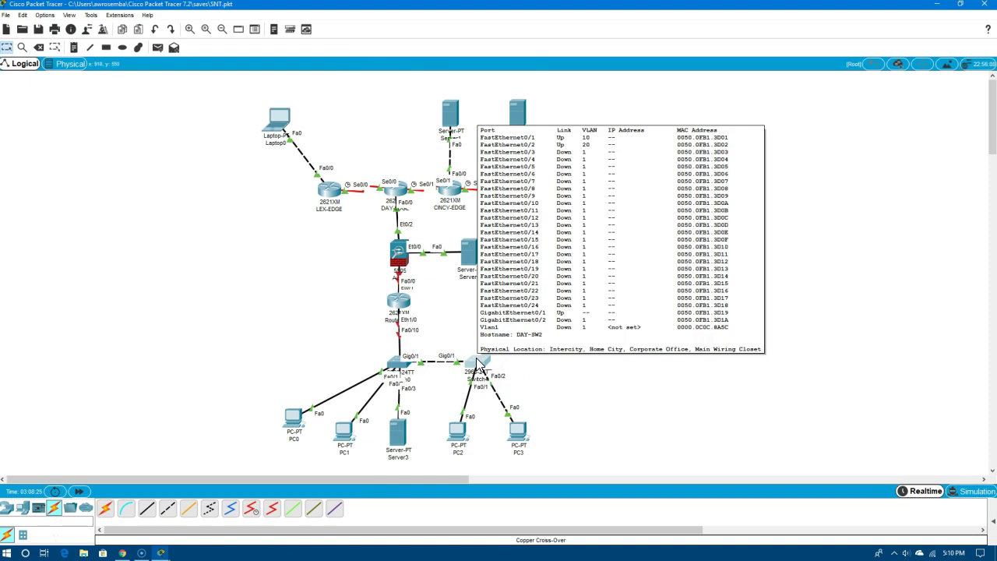
pyautogui.click(479, 363)
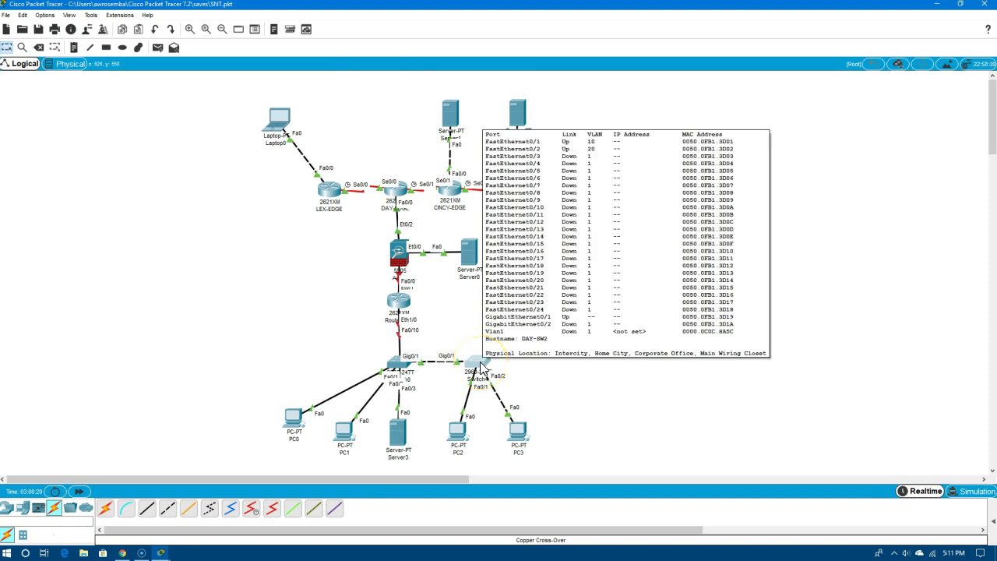
pyautogui.moveTo(480, 371)
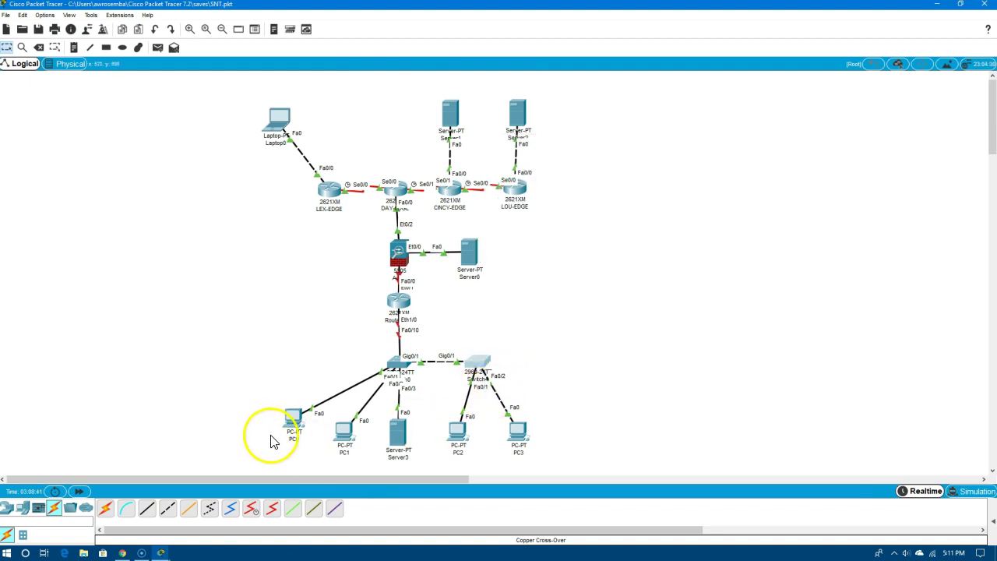
# Give PC0 the static IP address 192.168.1.10 with subnet mask 255.255.255.0
pyautogui.click(296, 423)
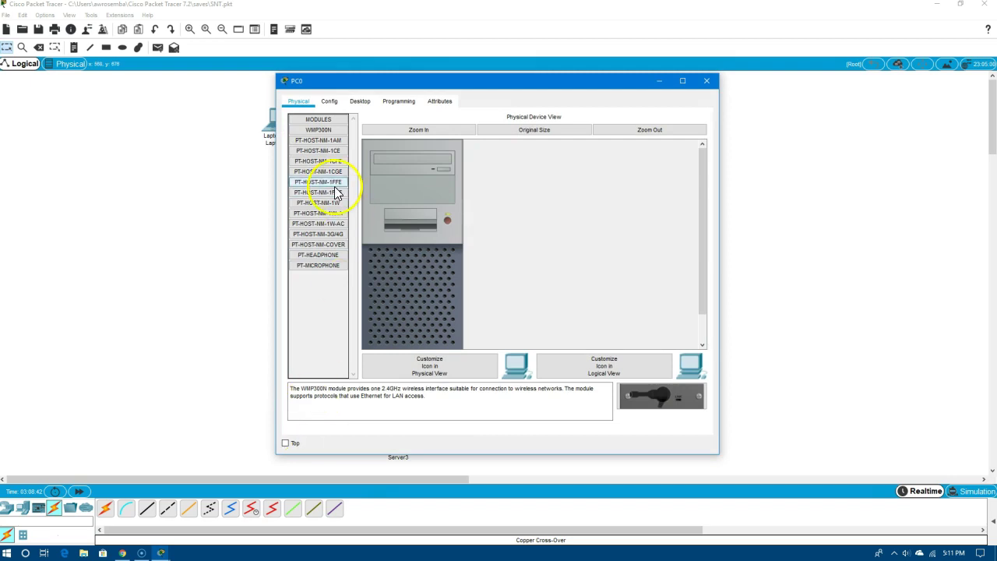
pyautogui.click(360, 101)
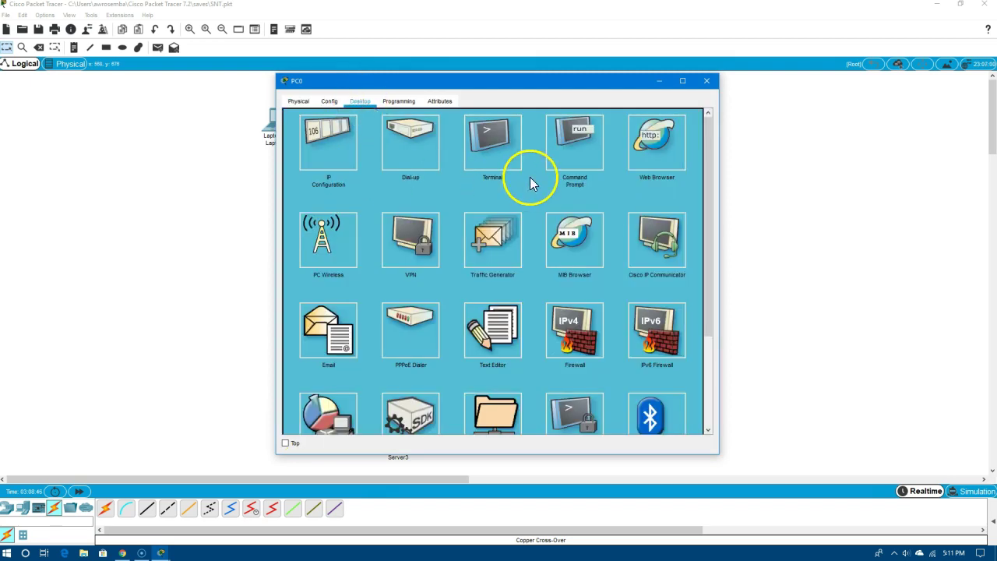
pyautogui.click(355, 158)
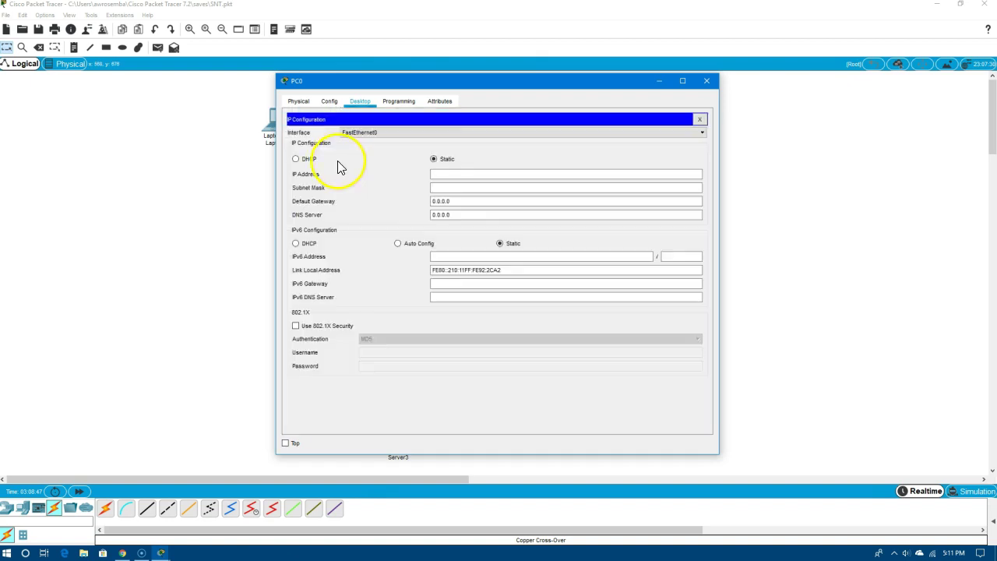
pyautogui.click(442, 173)
pyautogui.write('192')
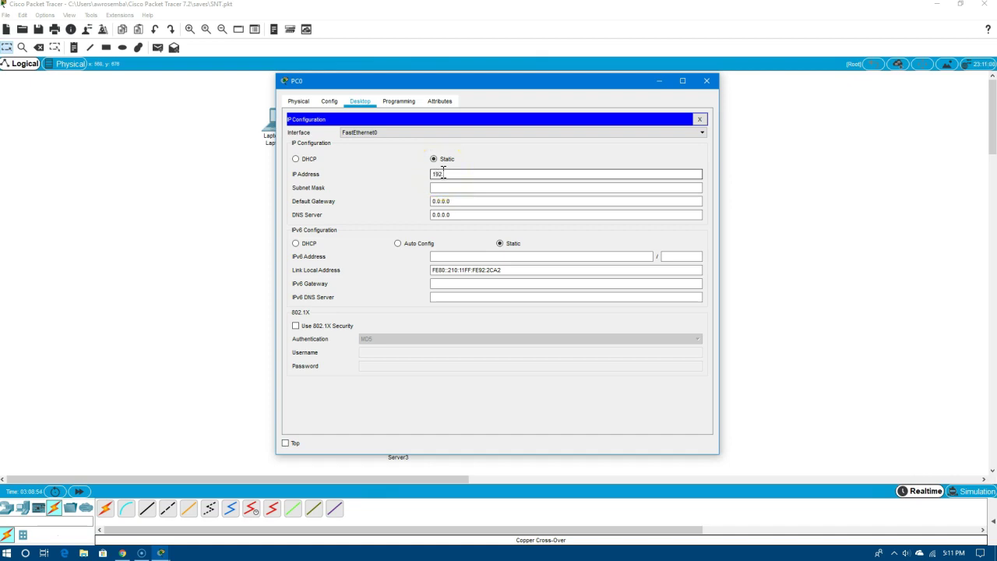
pyautogui.write('.168.1.10')
pyautogui.click(445, 188)
# Set PC0's default gateway to 192.168.1.1 and close the PC's window
pyautogui.click(445, 201)
pyautogui.doubleClick(445, 201)
pyautogui.doubleClick(444, 201)
pyautogui.click(445, 201)
pyautogui.doubleClick(445, 201)
pyautogui.write('192.168')
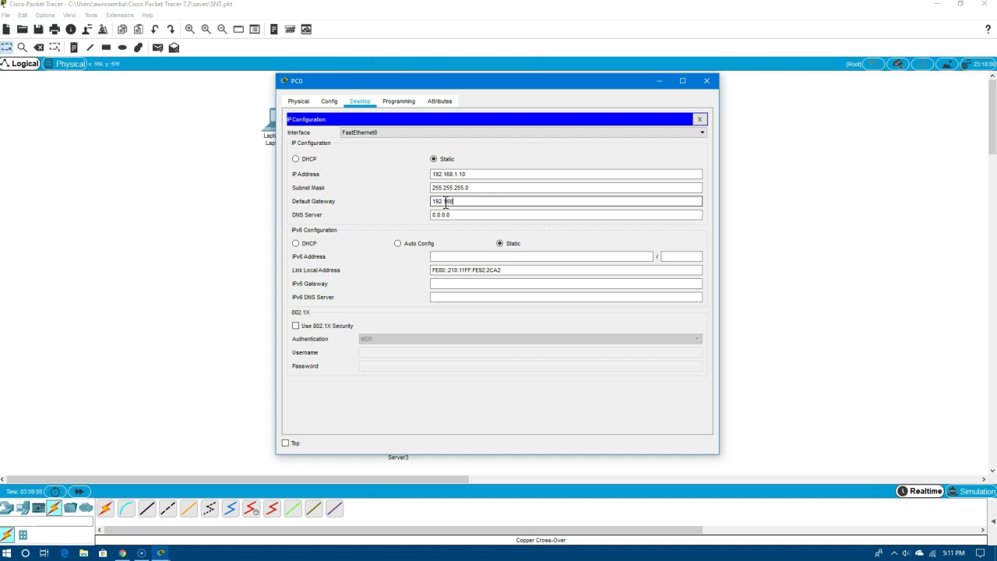
pyautogui.write('.1.1')
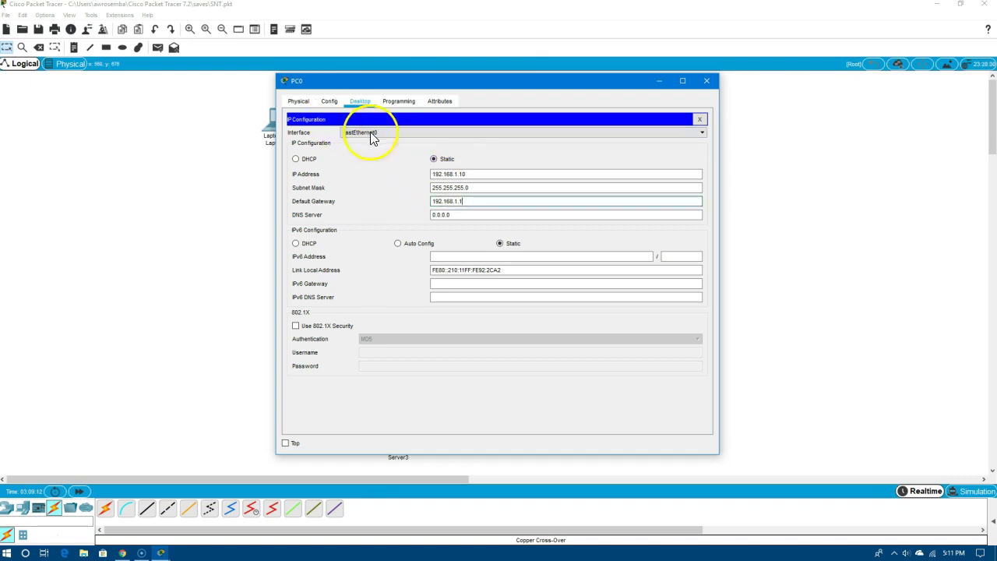
pyautogui.click(702, 118)
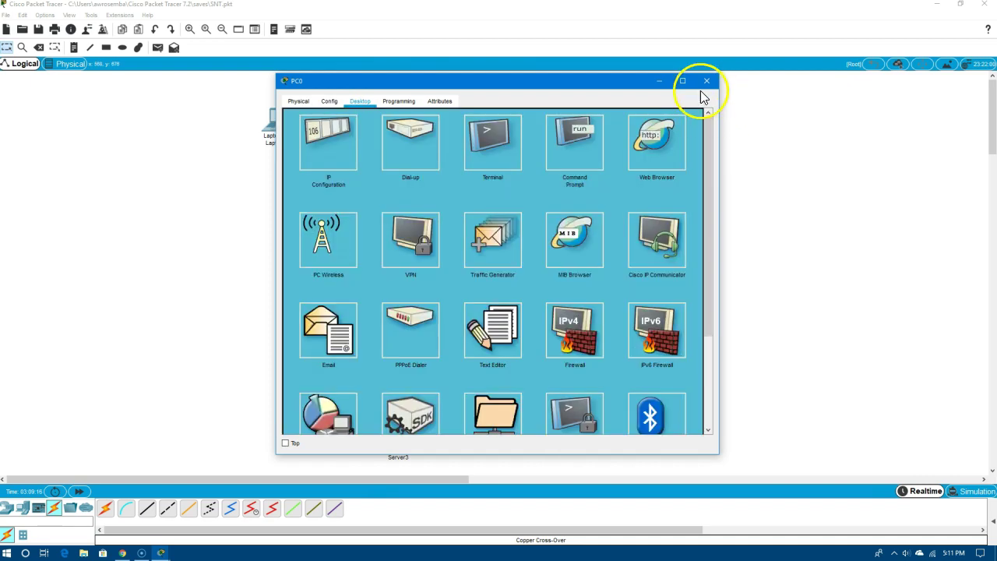
pyautogui.click(706, 82)
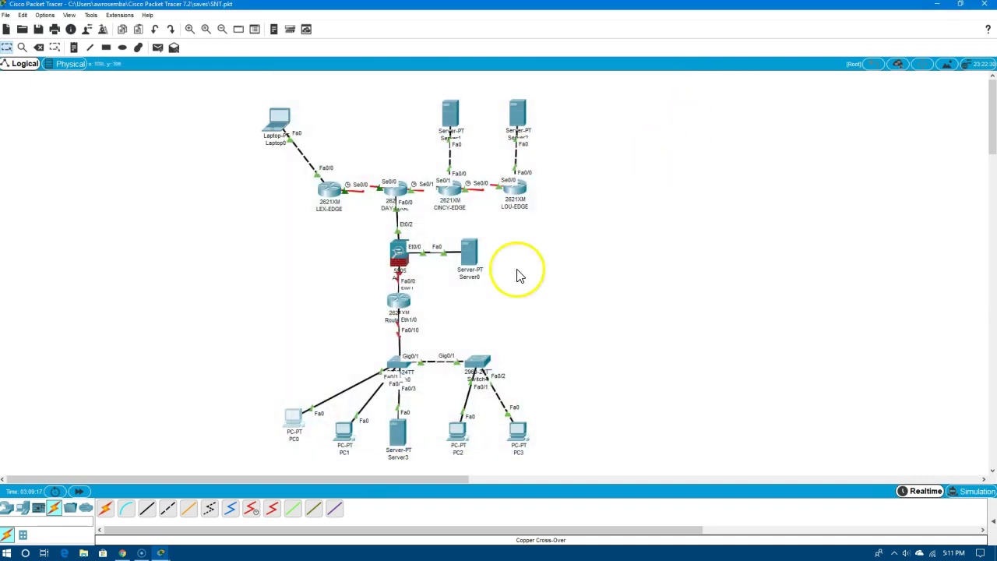
# Give PC1 the static IP address 192.168.2.10 with subnet mask 255.255.255.0
pyautogui.click(346, 438)
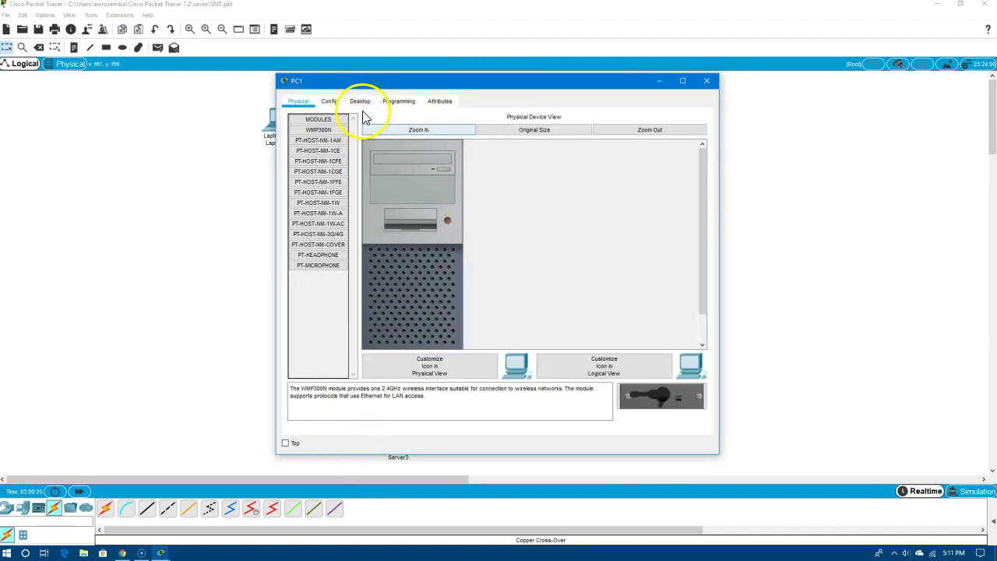
pyautogui.click(361, 101)
pyautogui.click(328, 144)
pyautogui.click(434, 159)
pyautogui.click(442, 175)
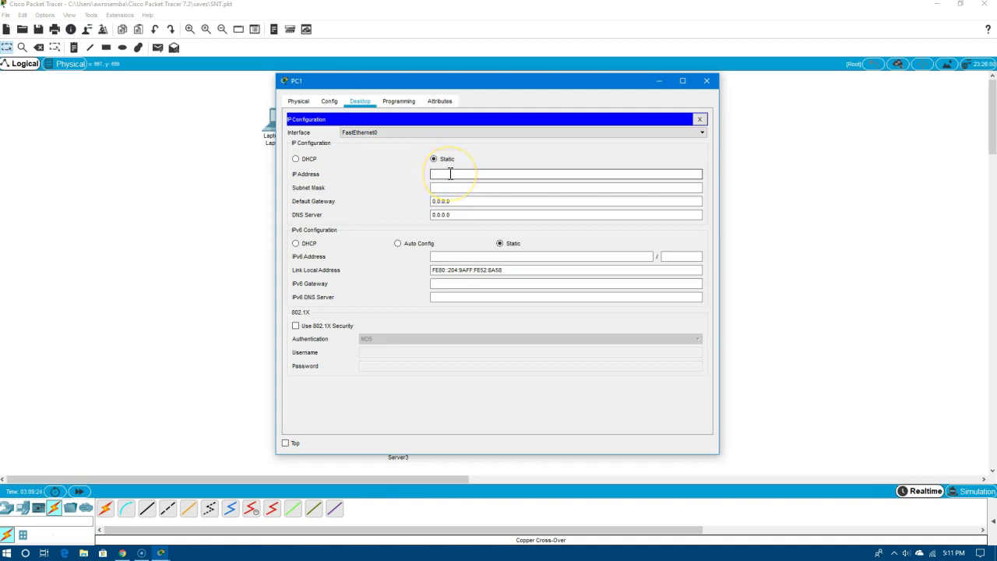
pyautogui.write('192.168.2.10')
pyautogui.click(448, 188)
# Set PC1's default gateway to 192.168.2.1 and close the PC's window
pyautogui.tripleClick(455, 201)
pyautogui.write('192.168')
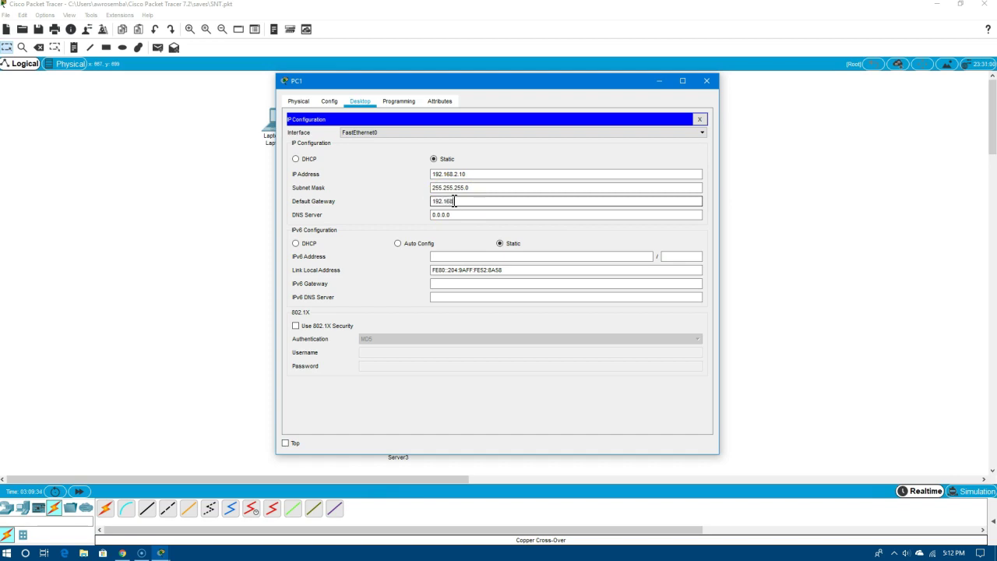
pyautogui.write('.2.1')
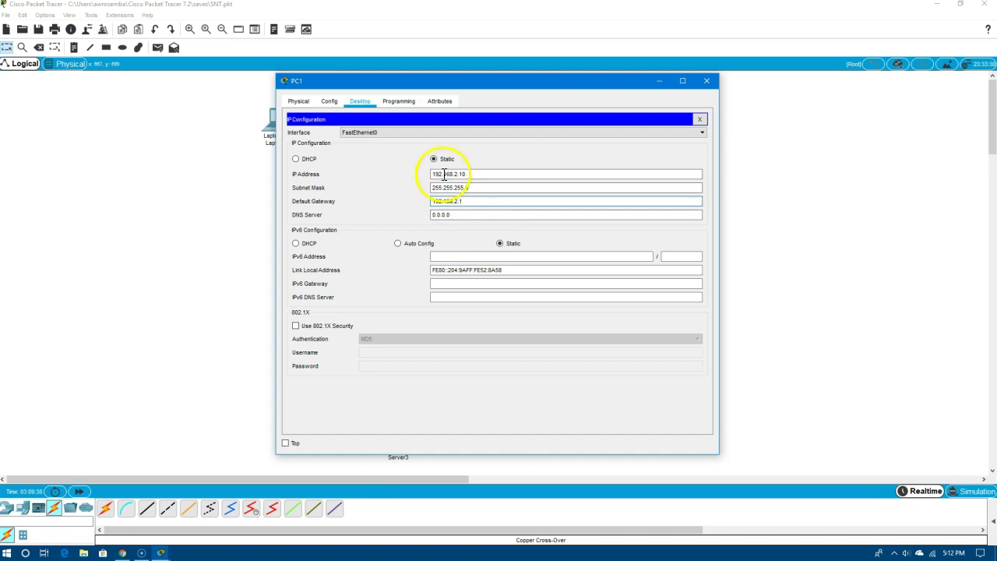
pyautogui.click(699, 119)
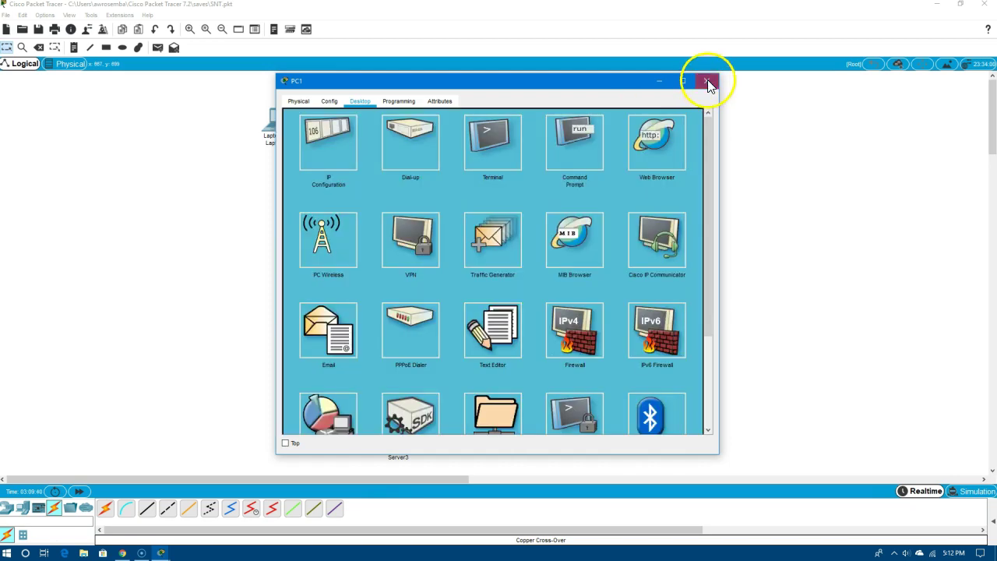
pyautogui.click(707, 80)
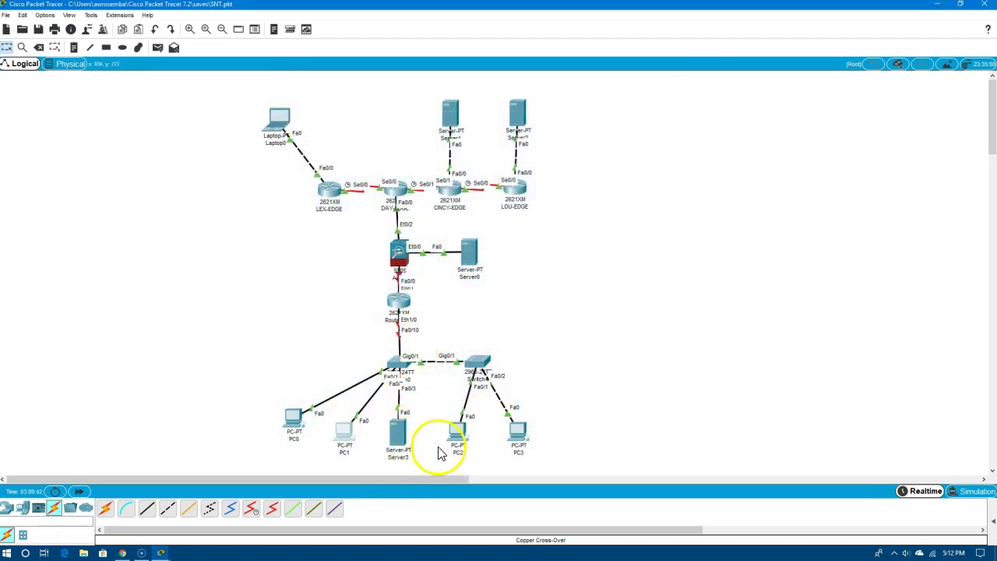
# Give Server3 the static IP address 192.168.3.10 with subnet mask 255.255.255.0
pyautogui.click(403, 442)
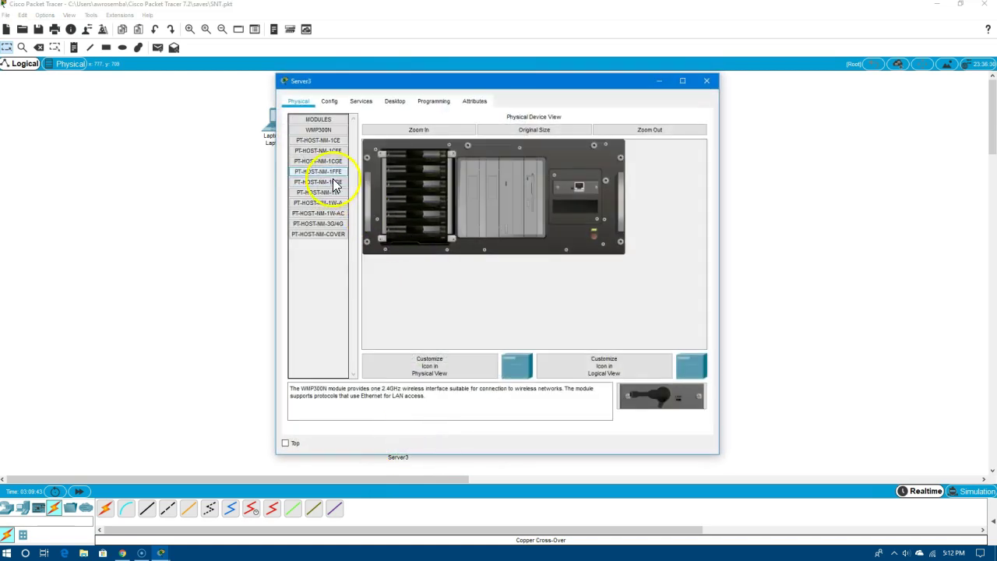
pyautogui.click(402, 102)
pyautogui.click(350, 159)
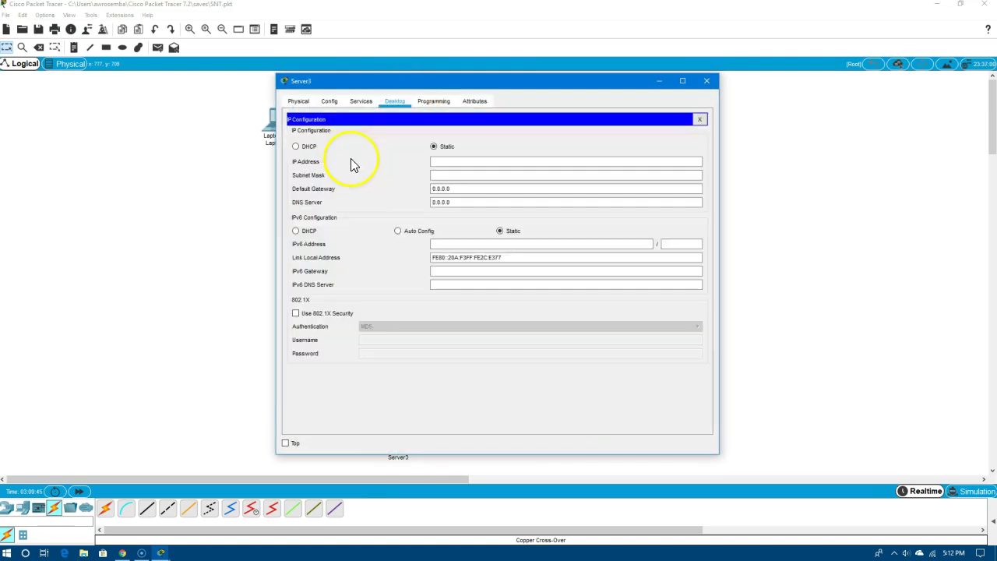
pyautogui.click(452, 161)
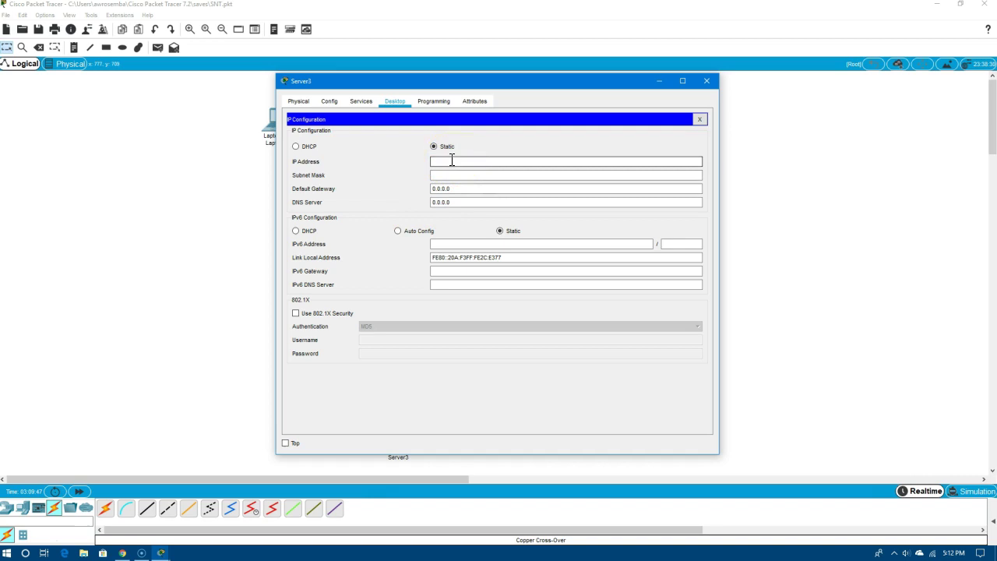
pyautogui.write('192.168.3.10')
pyautogui.click(452, 175)
# Set Server3's default gateway to 192.168.3.1 and close its IP configuration
pyautogui.click(448, 190)
pyautogui.tripleClick(458, 189)
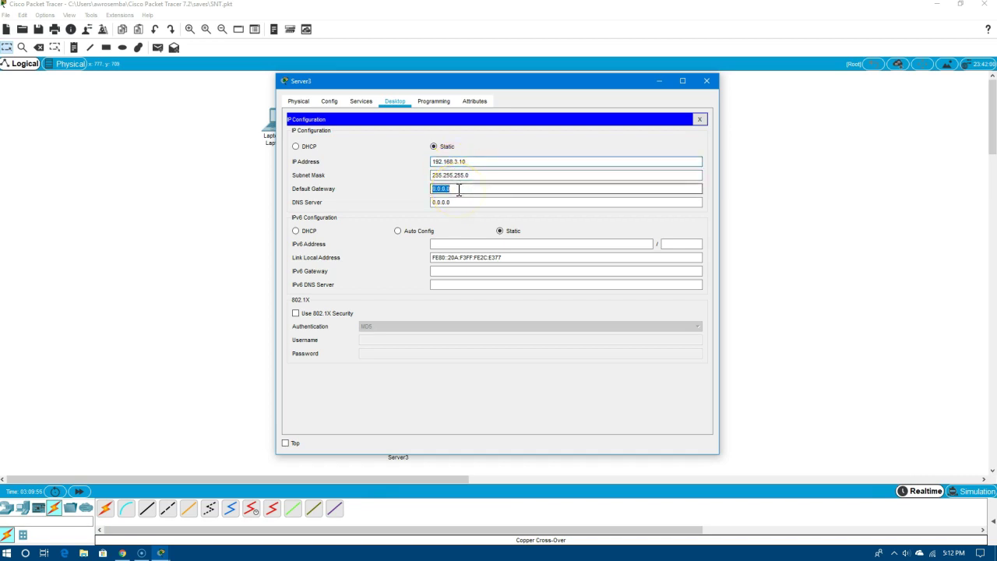
pyautogui.write('192.168.3.1')
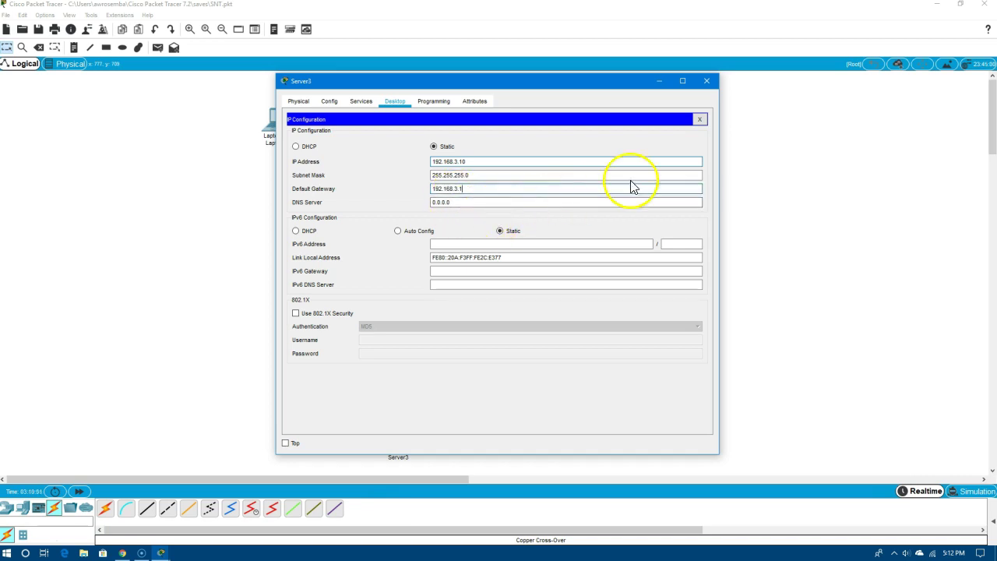
pyautogui.click(701, 120)
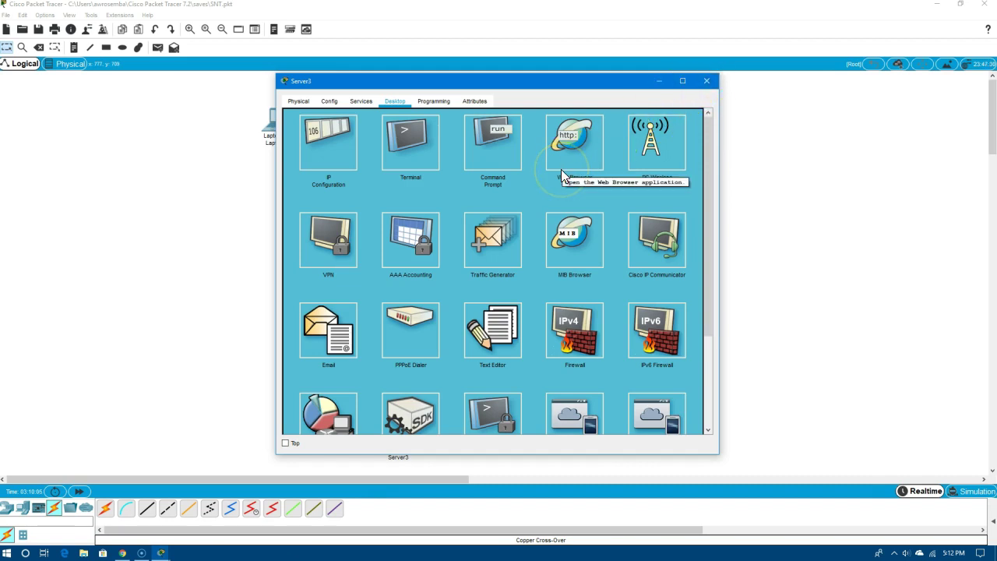
# Check the HTTP and HTTPS service settings on Server3 and return to its desktop applications
pyautogui.click(361, 102)
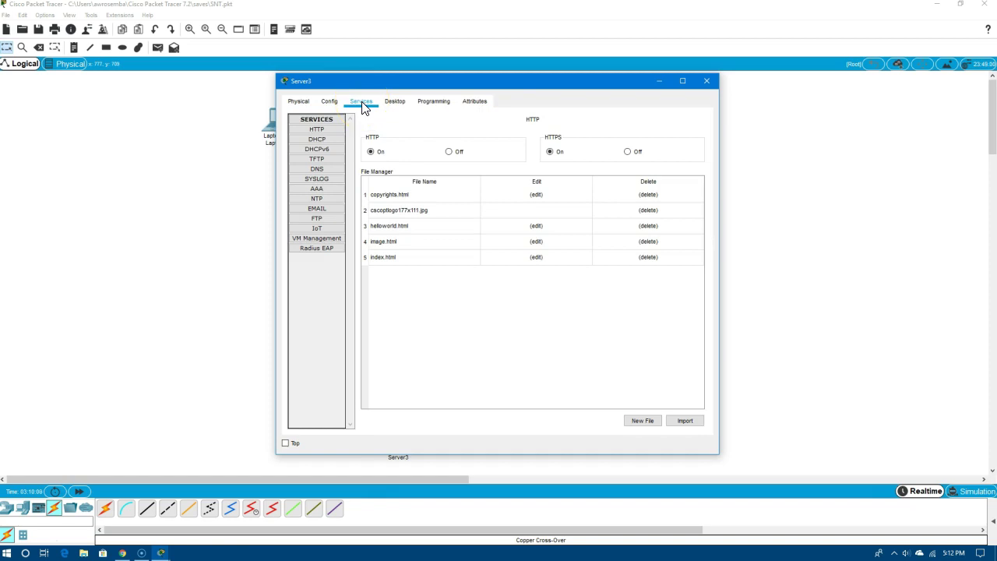
pyautogui.click(333, 130)
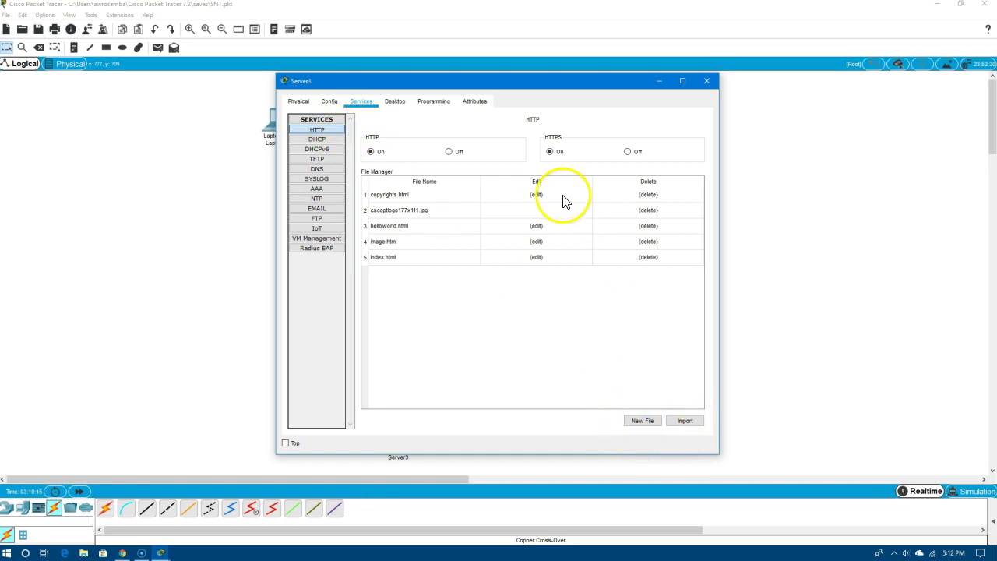
pyautogui.click(395, 101)
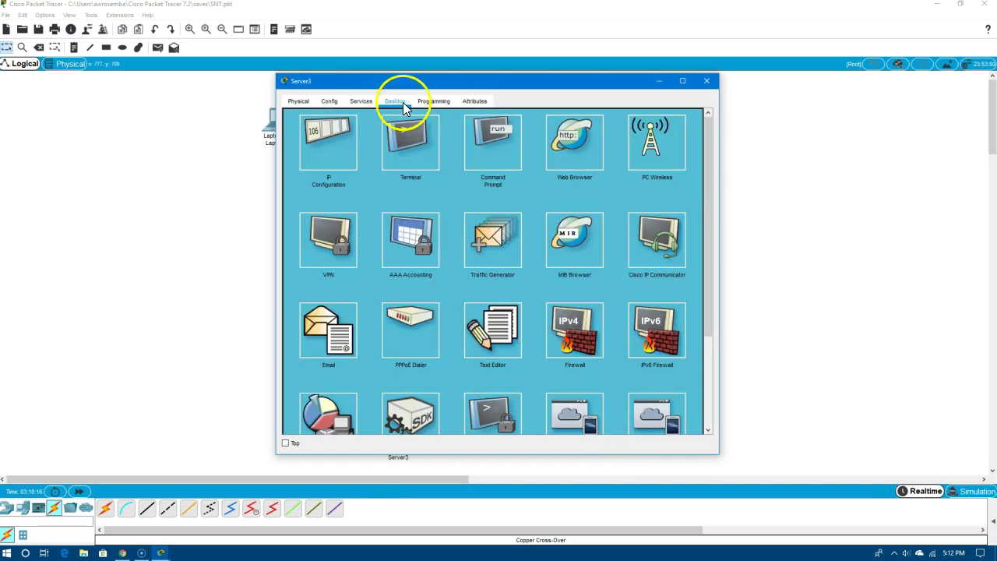
# Close Server3's window, open PC2's IP configuration and enter the static IP address 192.168.2.11
pyautogui.click(706, 82)
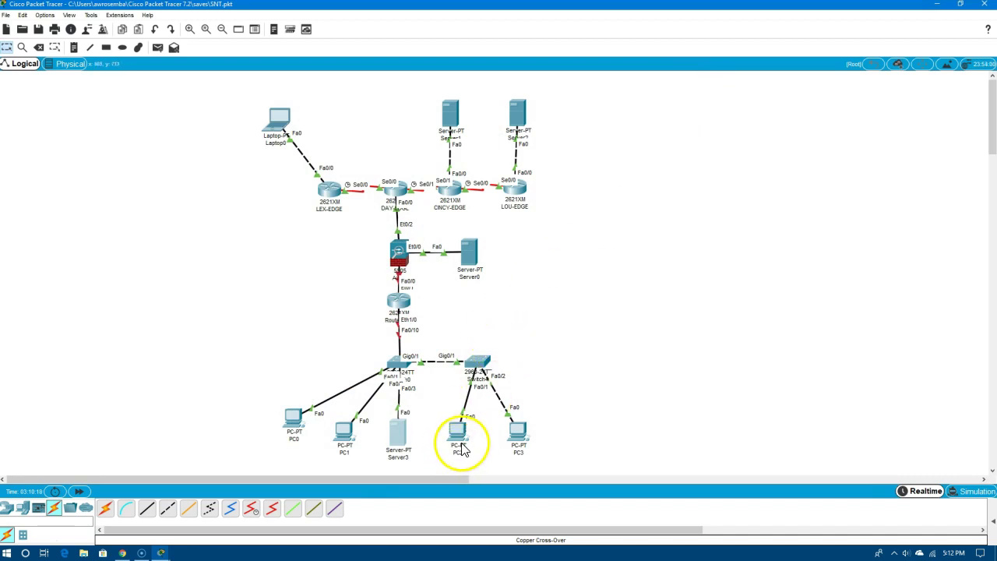
pyautogui.click(460, 441)
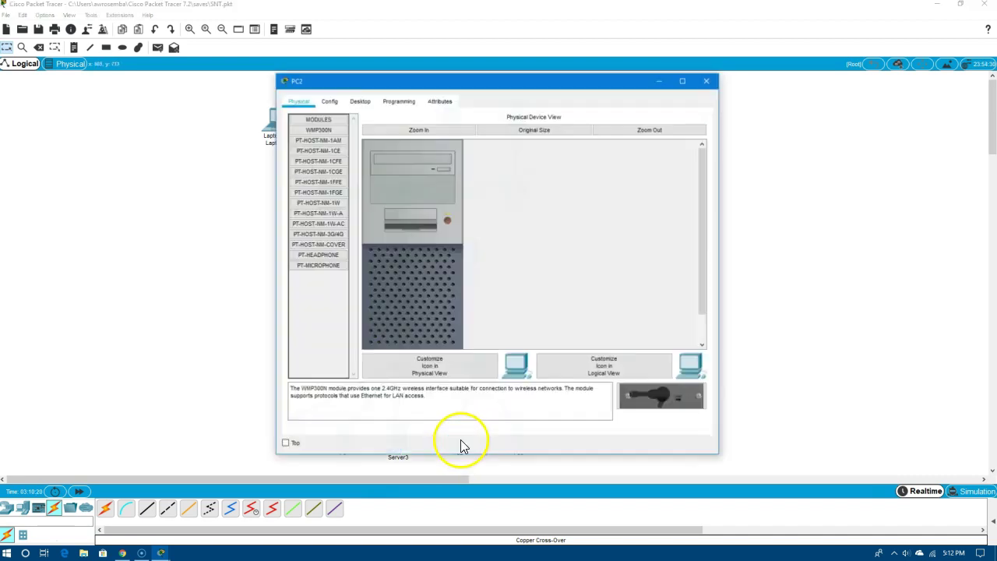
pyautogui.click(352, 103)
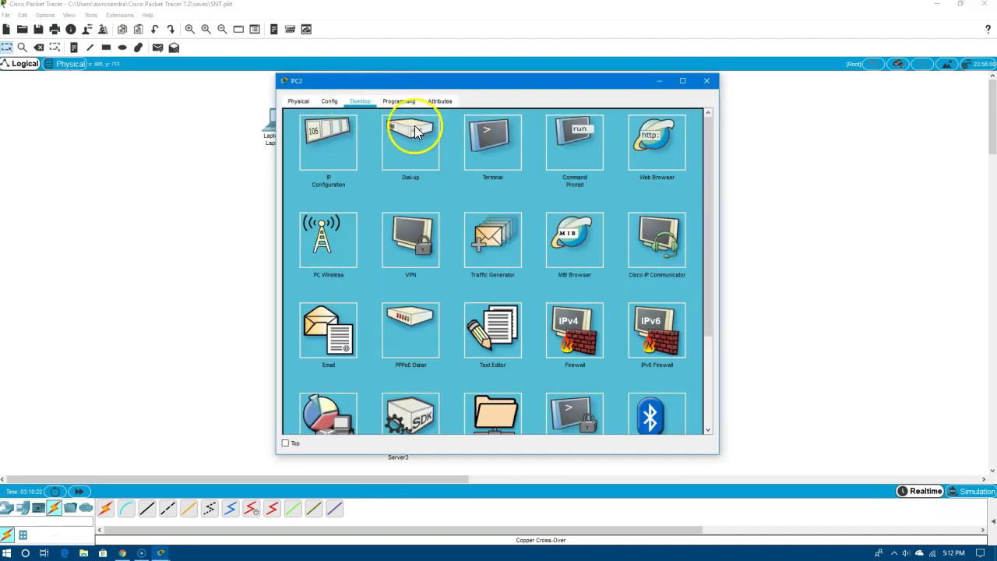
pyautogui.click(349, 147)
pyautogui.click(450, 173)
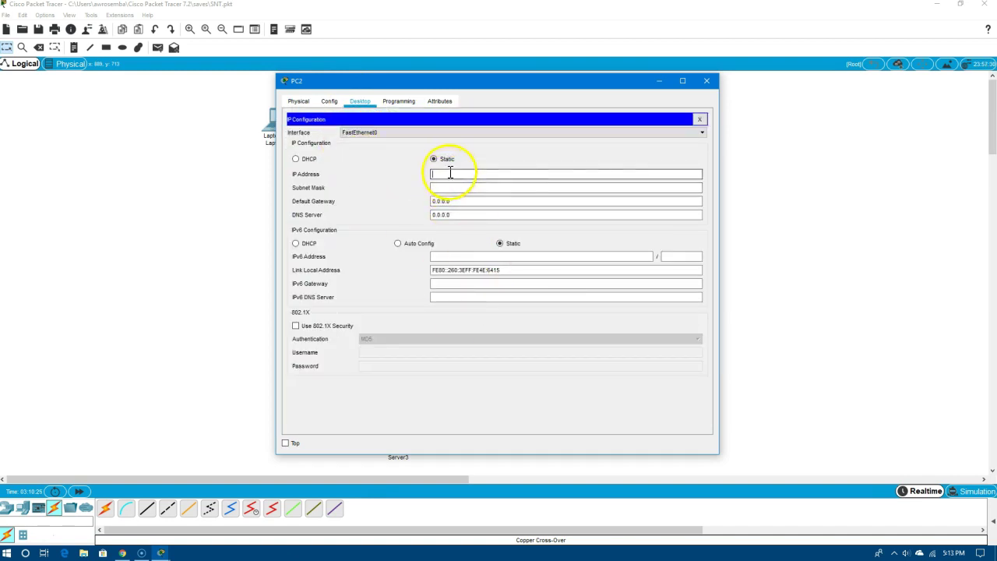
pyautogui.write('192.168')
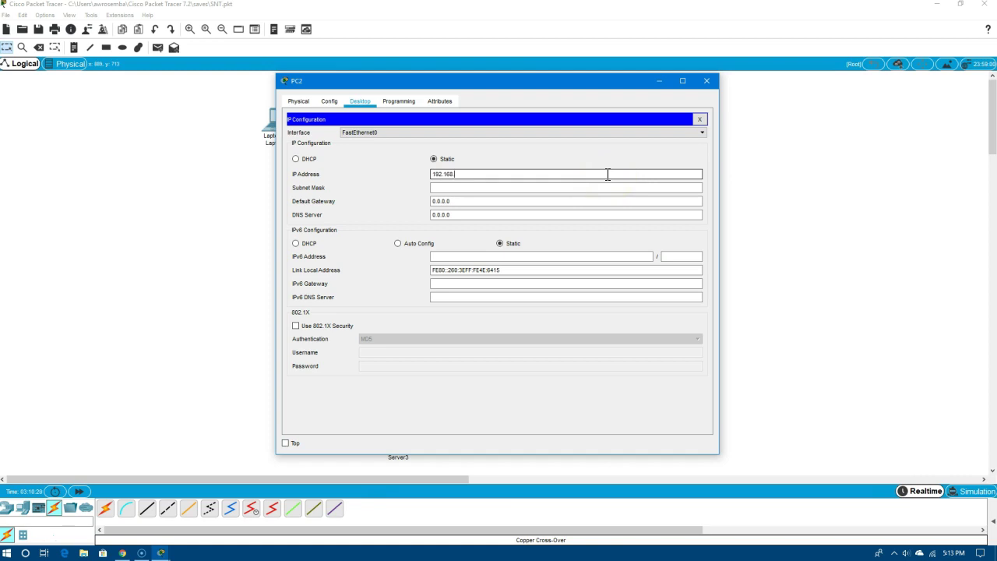
pyautogui.write('.2.11')
pyautogui.click(486, 197)
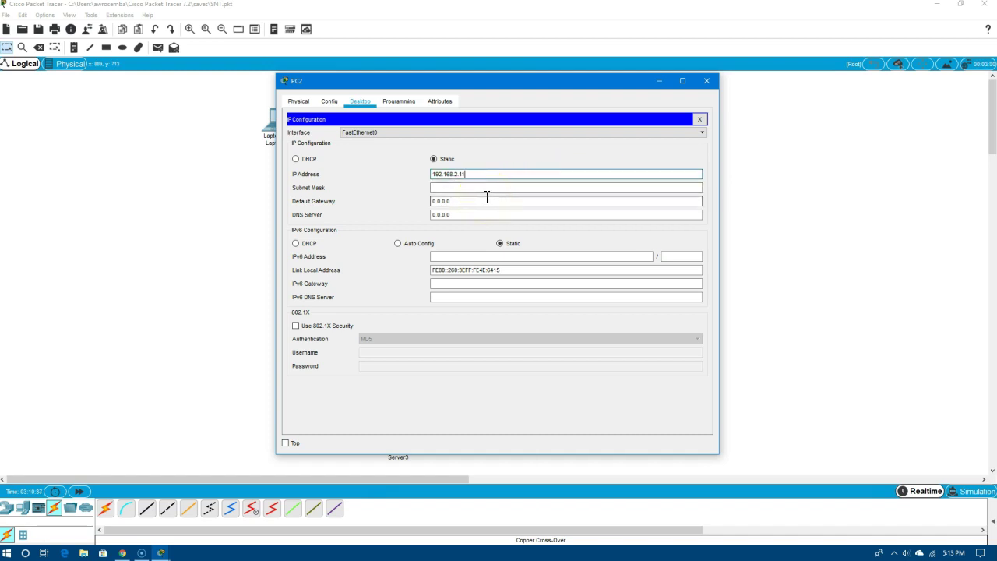
# Move PC2's window aside, change its IP address to 192.168.1.11 and fill in subnet mask 255.255.255.0
pyautogui.moveTo(470, 81); pyautogui.dragTo(670, 99)
pyautogui.click(663, 185)
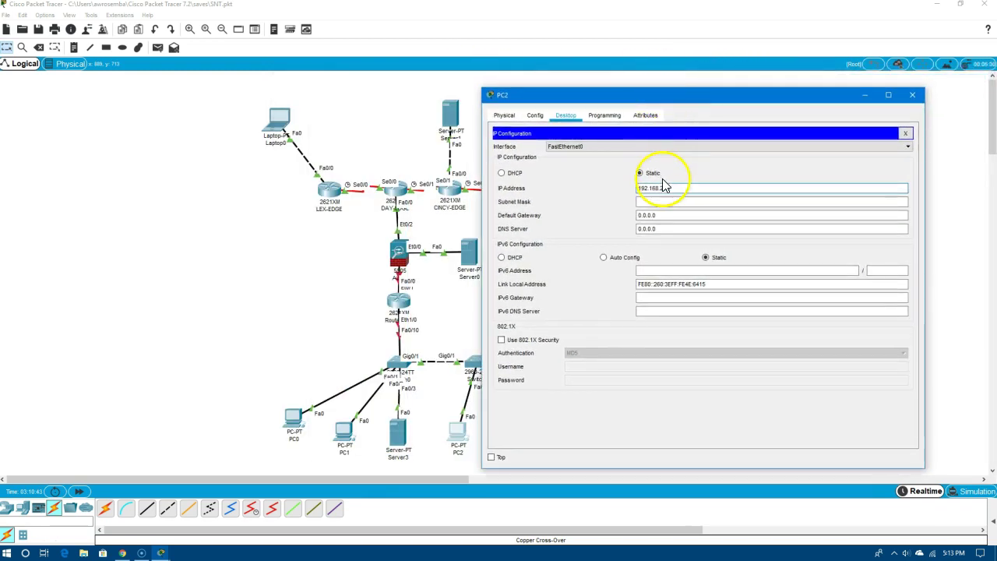
pyautogui.press('BackSpace')
pyautogui.write('11.')
pyautogui.click(670, 202)
# Set PC2's default gateway to 192.168.1.1 and close the PC's window
pyautogui.doubleClick(657, 216)
pyautogui.click(657, 215)
pyautogui.write('192.16')
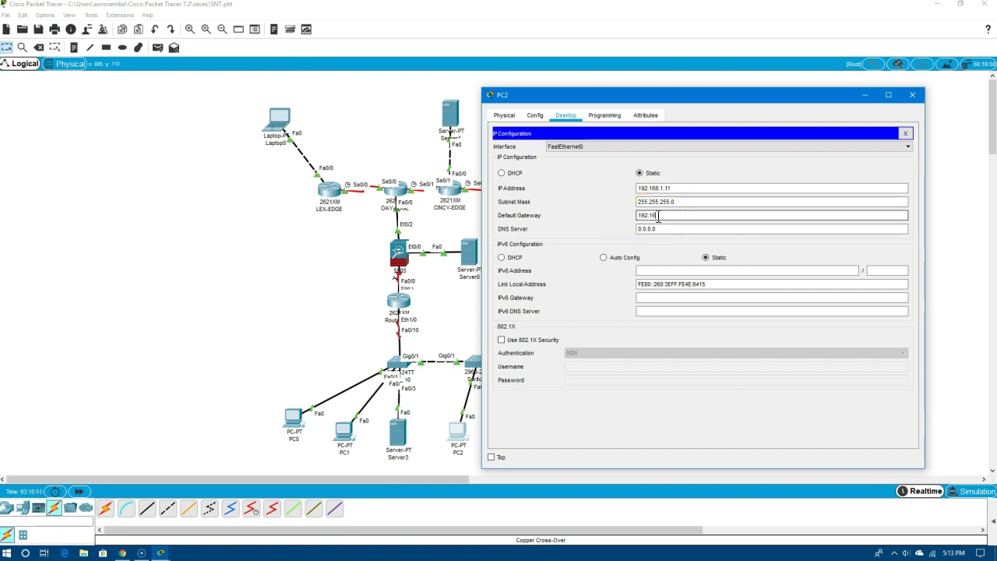
pyautogui.write('8.2.11')
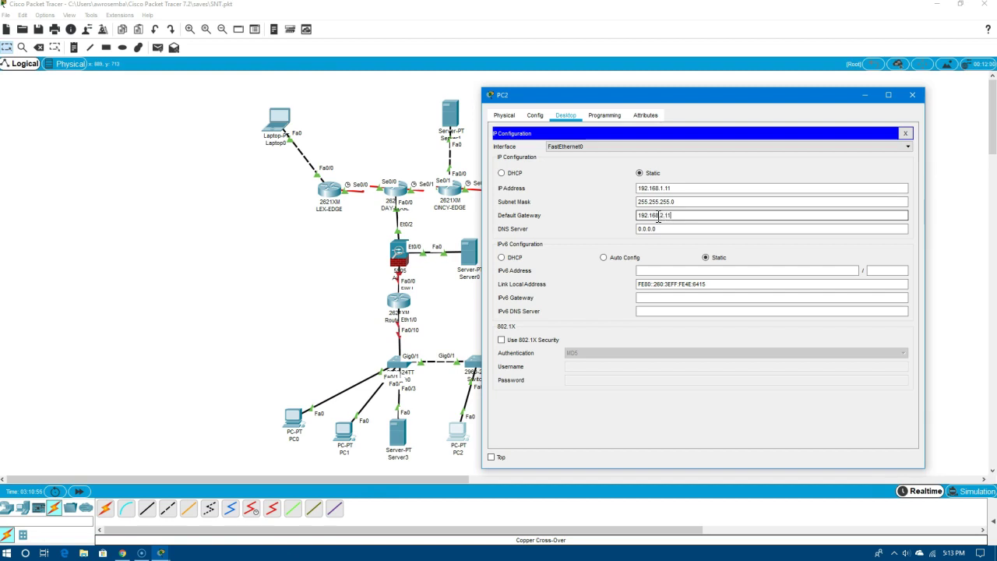
pyautogui.press('BackSpace')
pyautogui.click(692, 217)
pyautogui.click(698, 227)
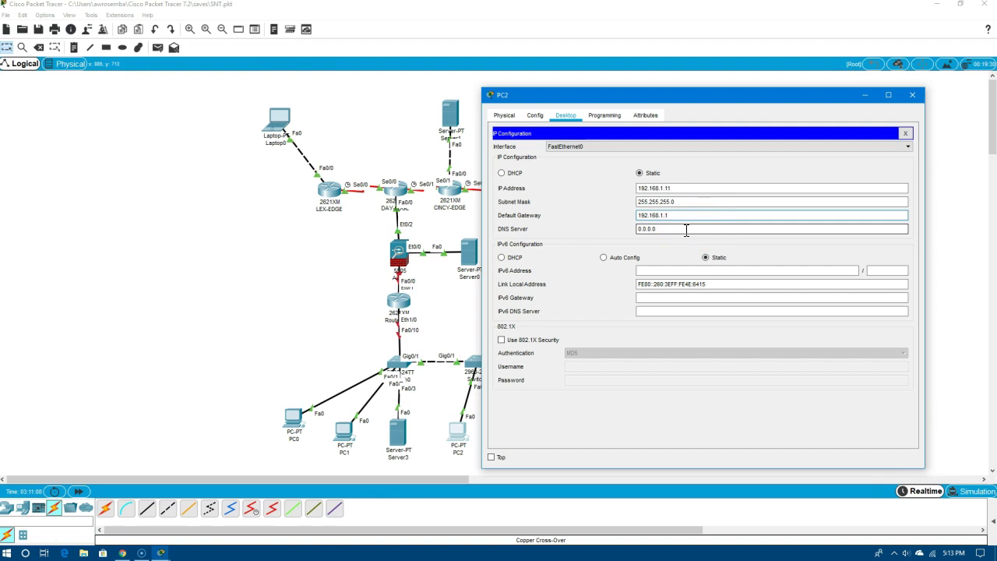
pyautogui.click(839, 176)
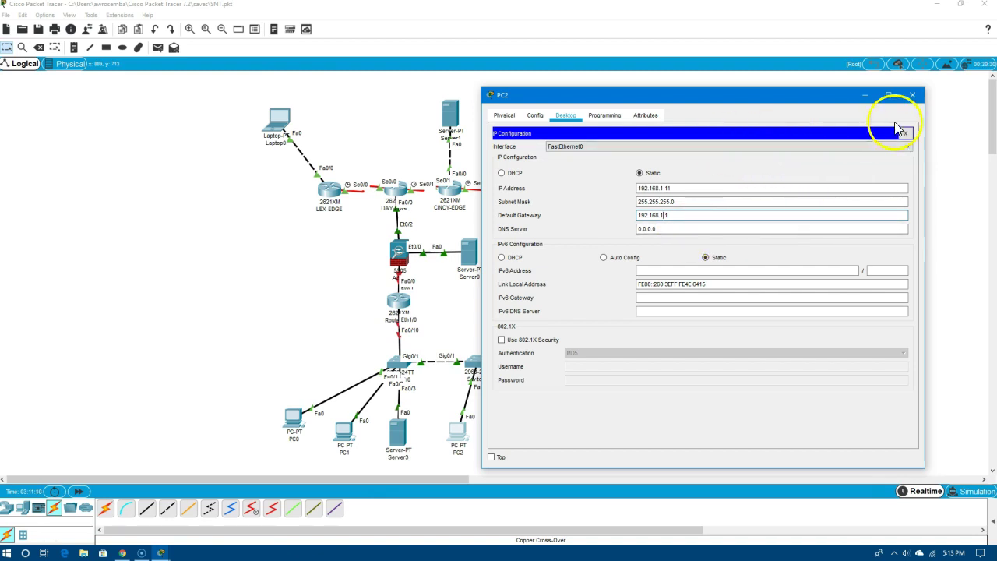
pyautogui.click(912, 94)
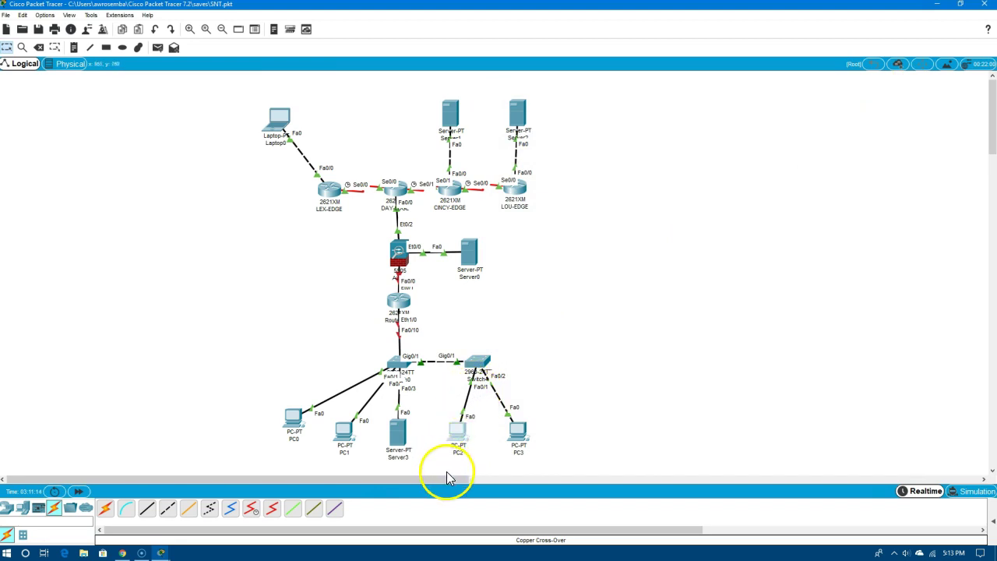
# Swap the positions of PC2 and PC3 below Switch4 so that their links no longer cross the order of the ports
pyautogui.moveTo(460, 435)
pyautogui.mouseDown()
pyautogui.moveTo(512, 412)
pyautogui.moveTo(561, 411)
pyautogui.moveTo(472, 437)
pyautogui.mouseUp()
pyautogui.moveTo(554, 416)
pyautogui.mouseDown()
pyautogui.moveTo(551, 444)
pyautogui.moveTo(545, 422)
pyautogui.moveTo(552, 434)
pyautogui.mouseUp()
pyautogui.moveTo(493, 384)
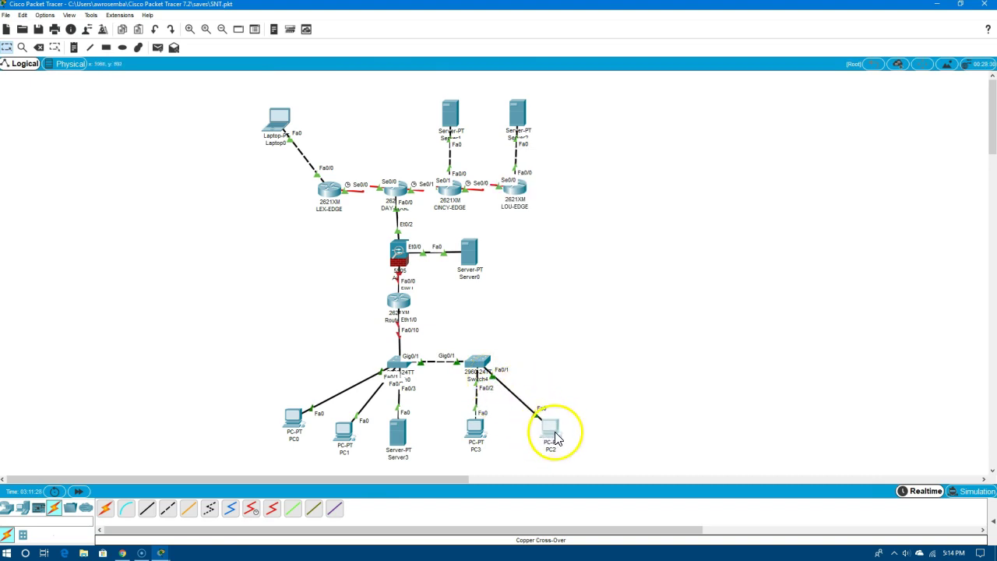
# Give PC3 the static IP address 192.168.2.11 with subnet mask 255.255.255.0
pyautogui.click(476, 439)
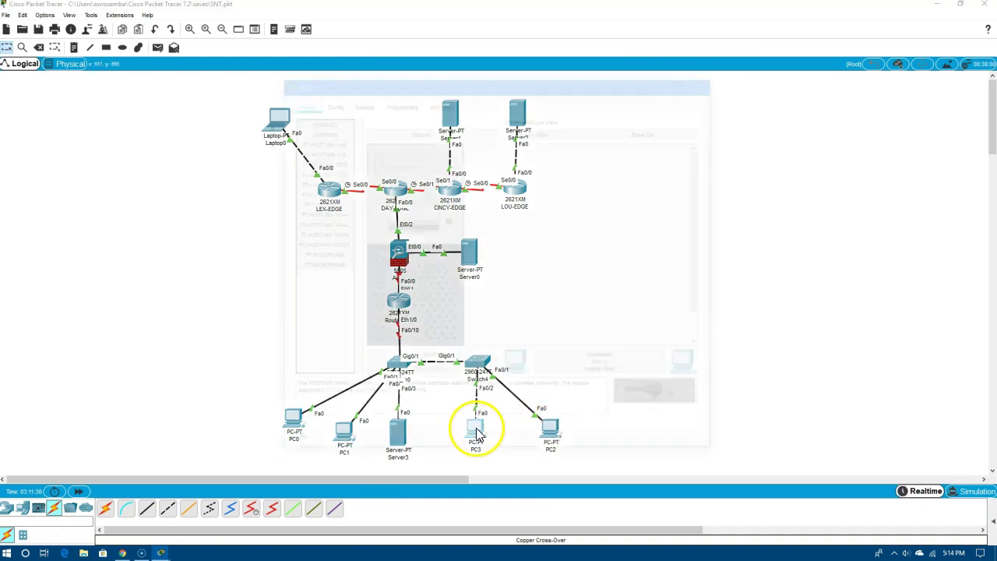
pyautogui.click(358, 103)
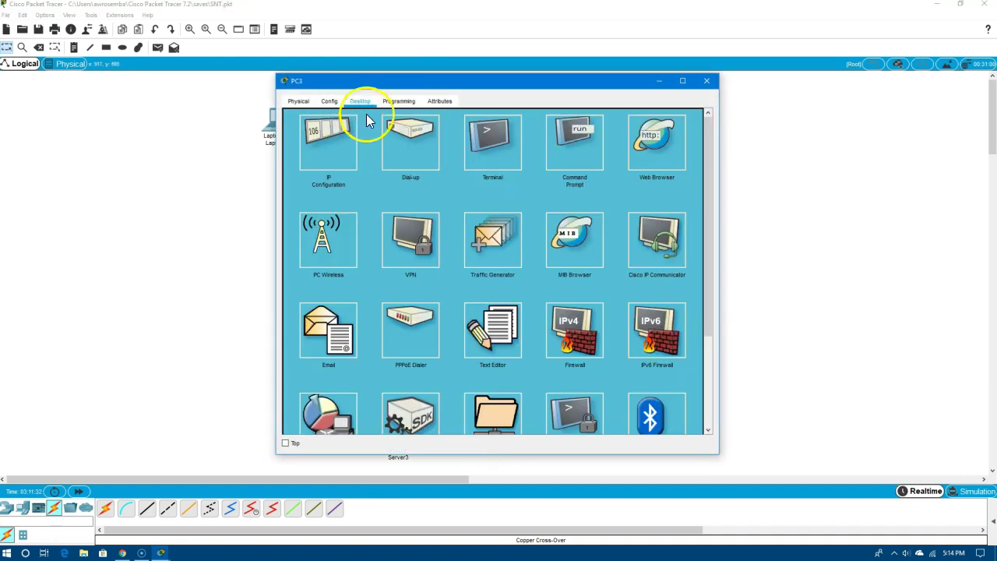
pyautogui.click(335, 152)
pyautogui.click(444, 176)
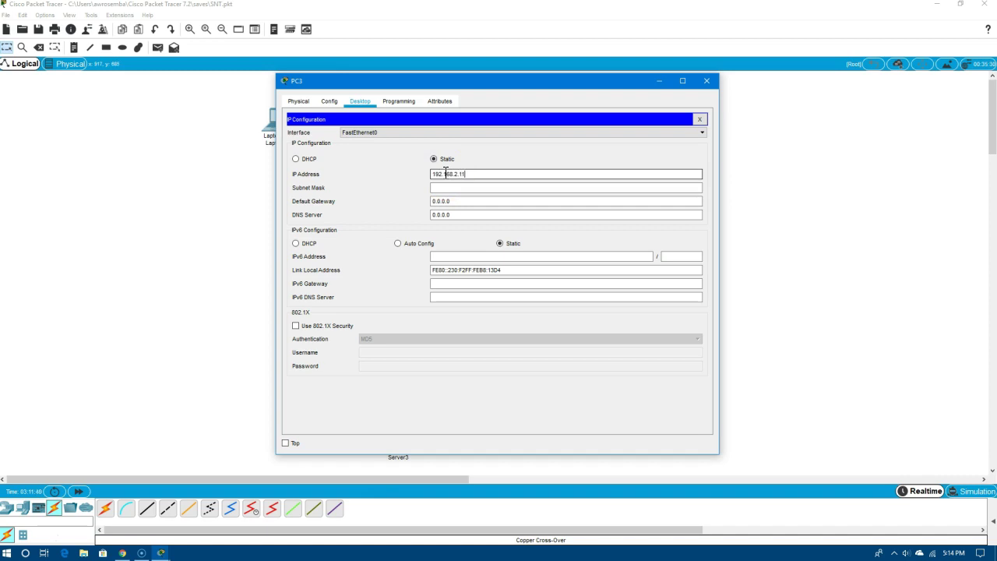
pyautogui.click(443, 187)
# Set PC3's default gateway to 192.168.2.1 and close the PC's window
pyautogui.click(441, 201)
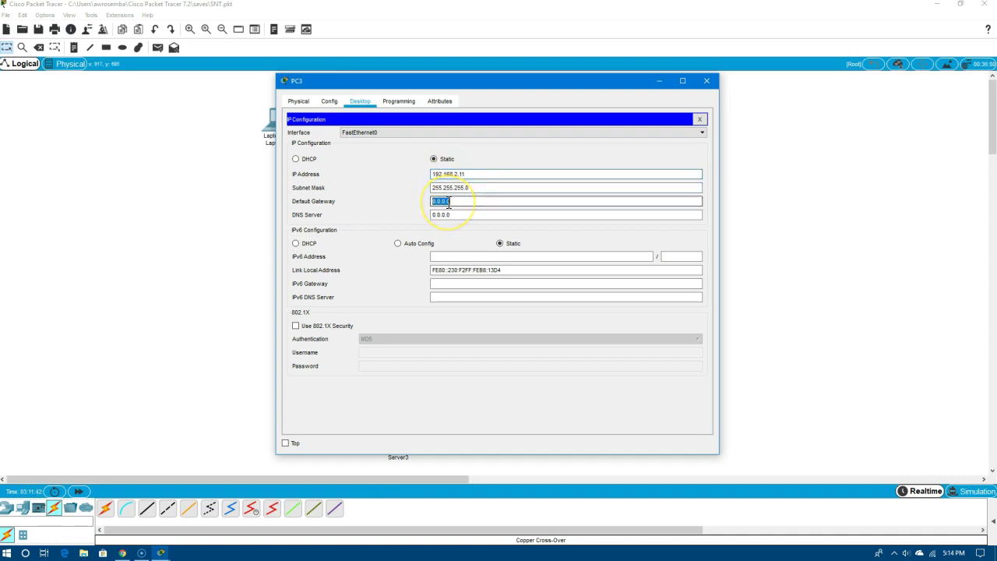
pyautogui.write('192.168.2.1')
pyautogui.click(707, 83)
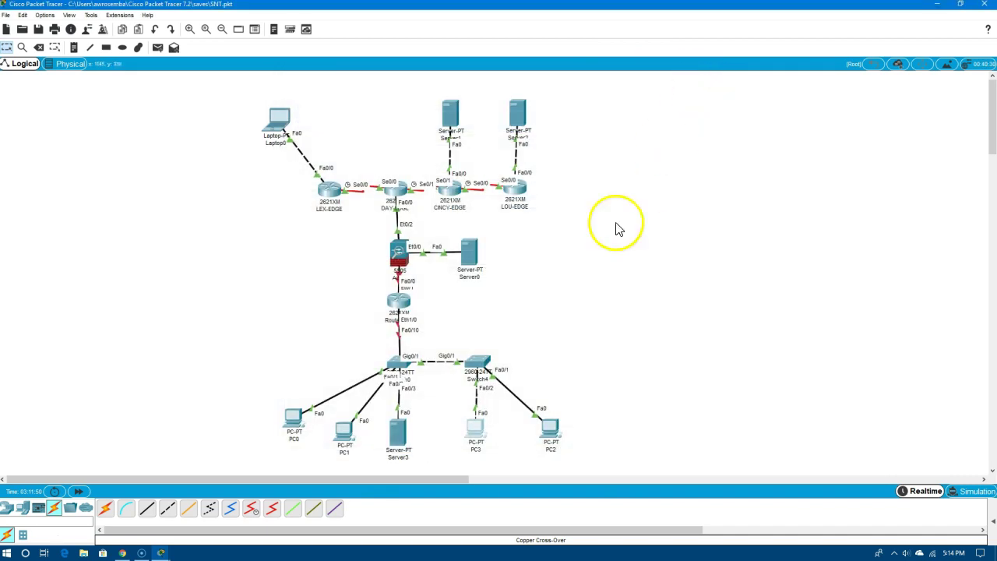
# Open PC2's command prompt with its window moved clear of the topology
pyautogui.click(553, 433)
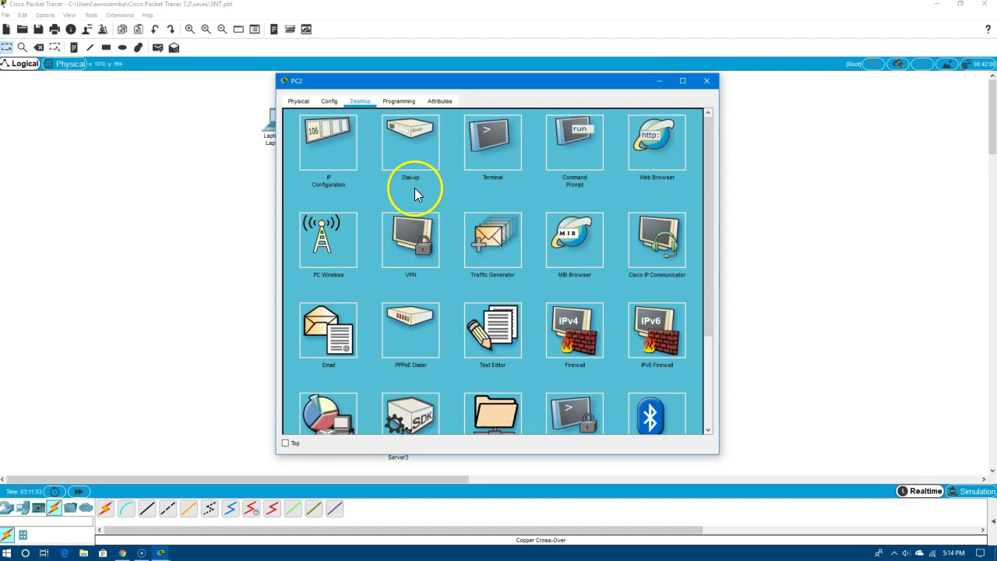
pyautogui.moveTo(416, 84); pyautogui.dragTo(637, 85)
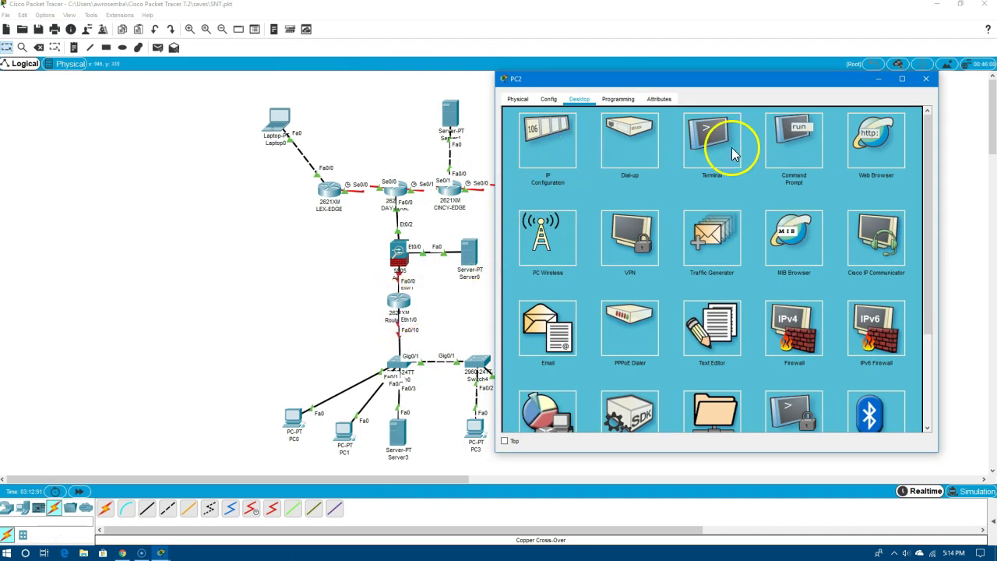
pyautogui.click(786, 145)
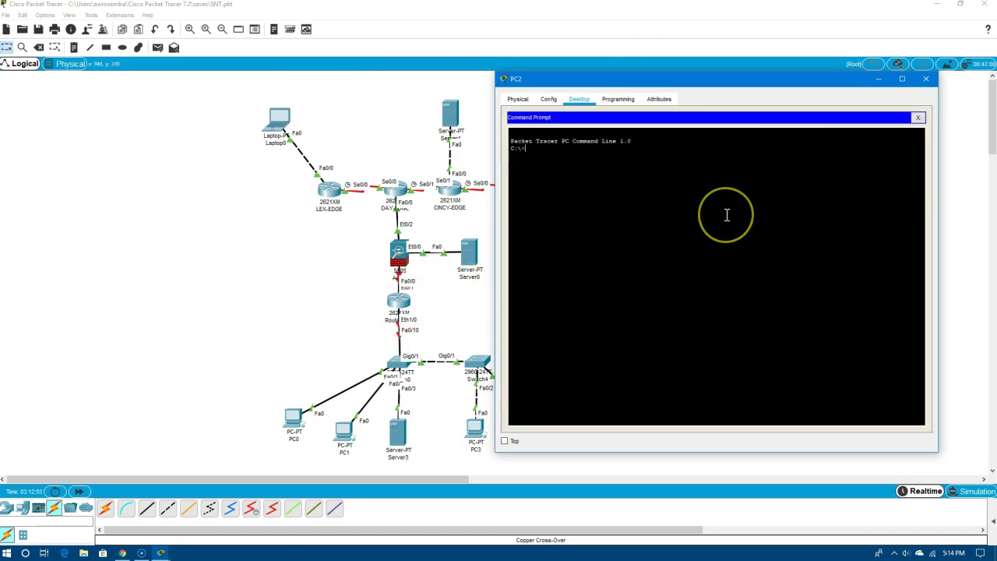
pyautogui.write('ping 192.')
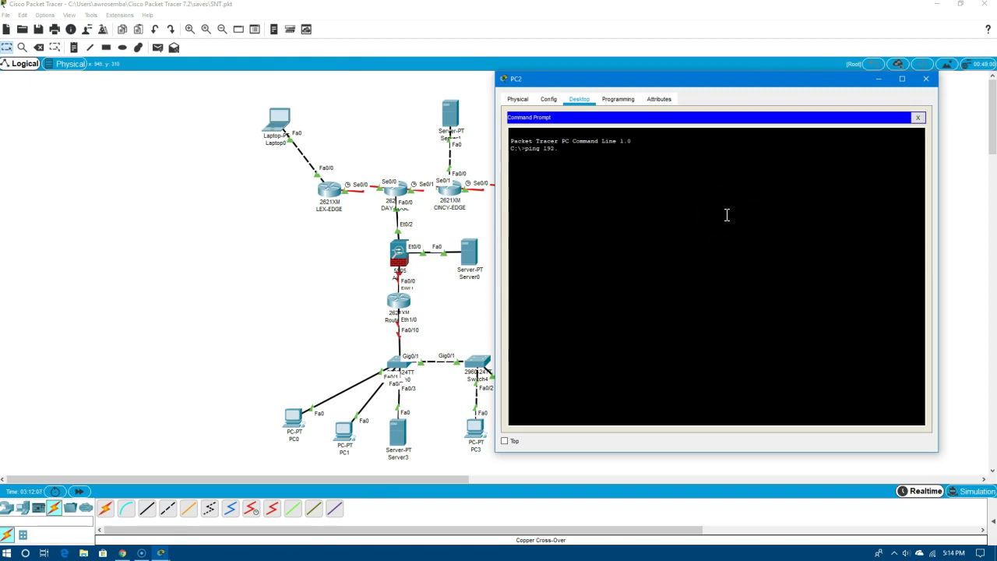
pyautogui.write('168.')
pyautogui.press('BackSpace')
pyautogui.press('BackSpace')
pyautogui.press('BackSpace')
pyautogui.press('BackSpace')
pyautogui.press('BackSpace')
pyautogui.press('BackSpace')
pyautogui.press('BackSpace')
pyautogui.press('BackSpace')
pyautogui.press('BackSpace')
pyautogui.press('BackSpace')
pyautogui.press('BackSpace')
pyautogui.press('BackSpace')
# Display PC2's full IP configuration with ipconfig /all and page through to the end of the output
pyautogui.write('ipconfig /all')
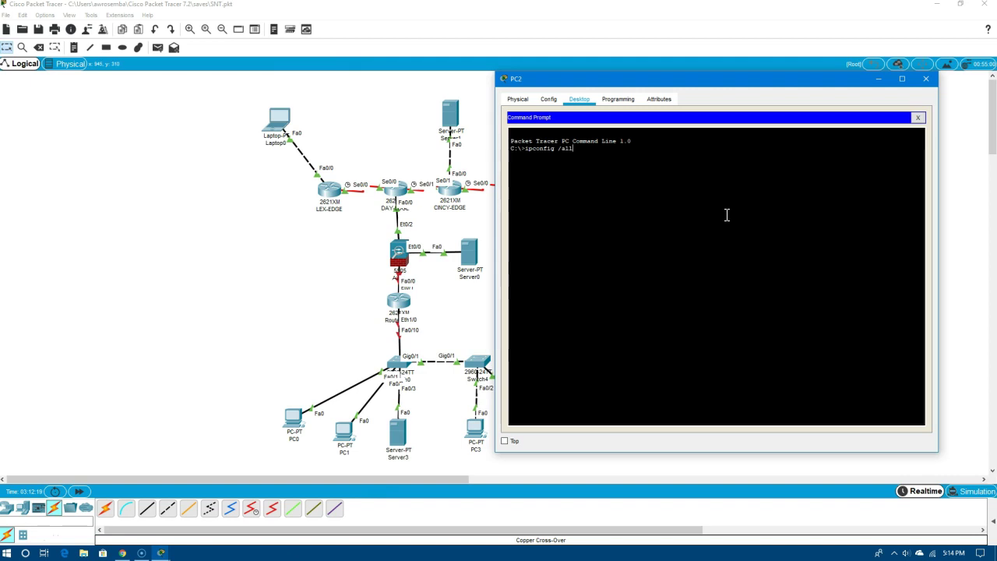
pyautogui.press('Return')
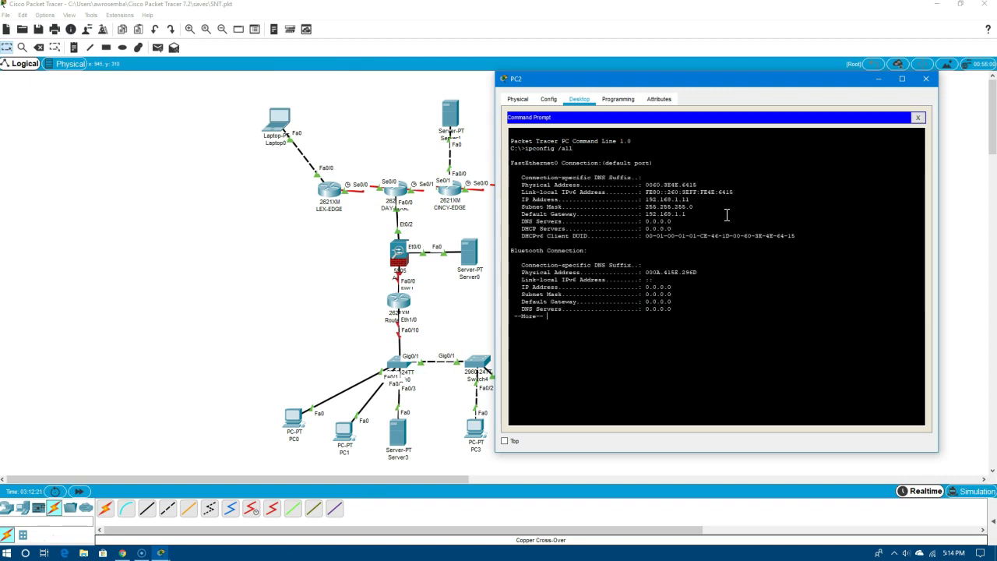
pyautogui.press('space')
# Ping 192.168.1.10 from PC2 to test connectivity, and close the PC's window
pyautogui.write('ping 192.168.1.10')
pyautogui.press('Return')
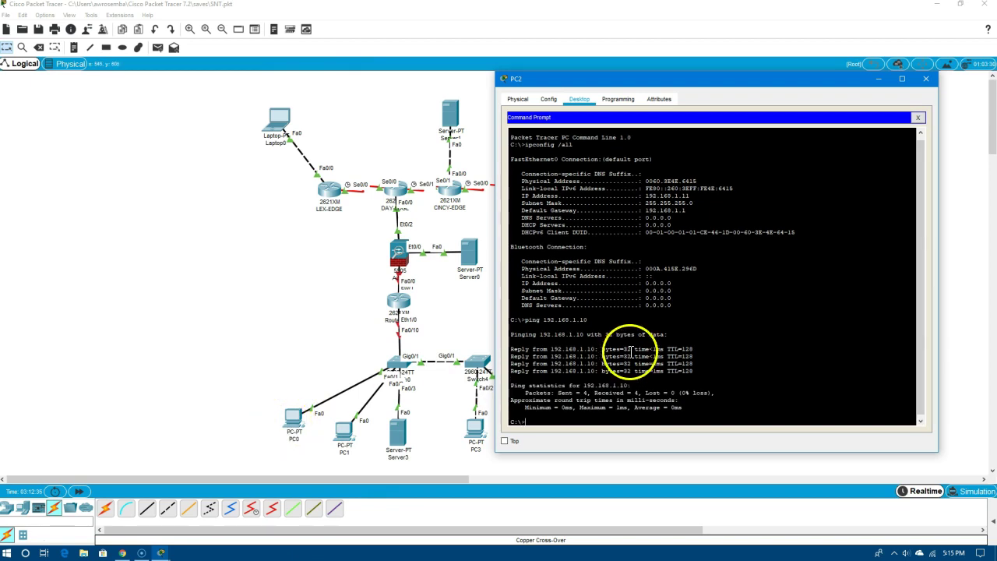
pyautogui.click(925, 79)
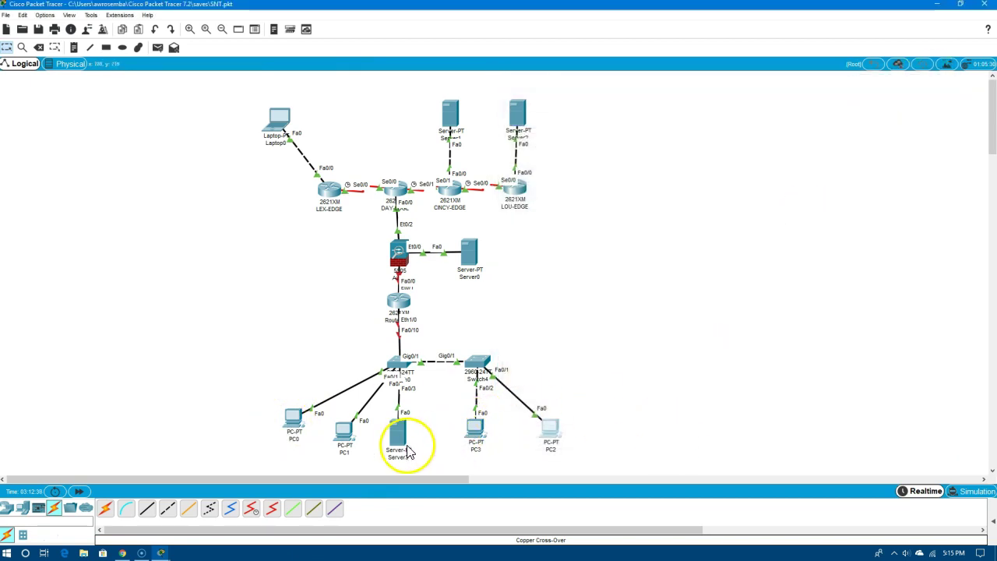
# Check PC3's IP configuration after closing its TFTP server view, and open the PC's command prompt
pyautogui.click(477, 428)
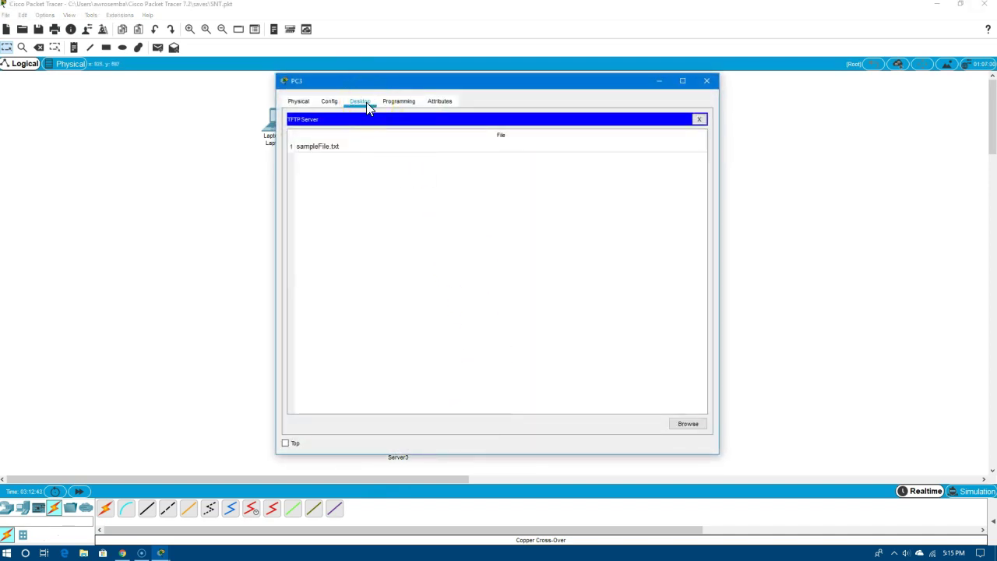
pyautogui.click(699, 119)
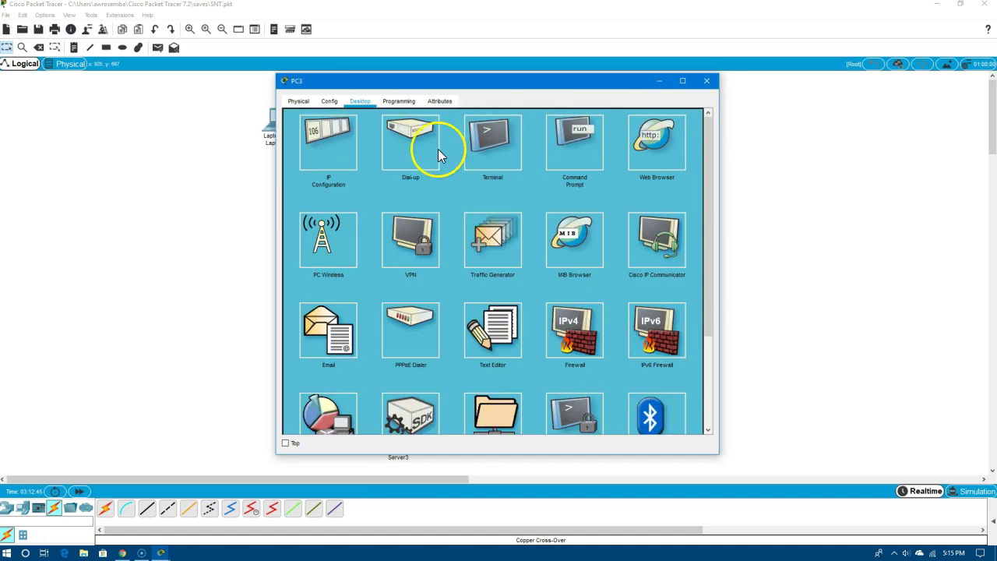
pyautogui.click(343, 159)
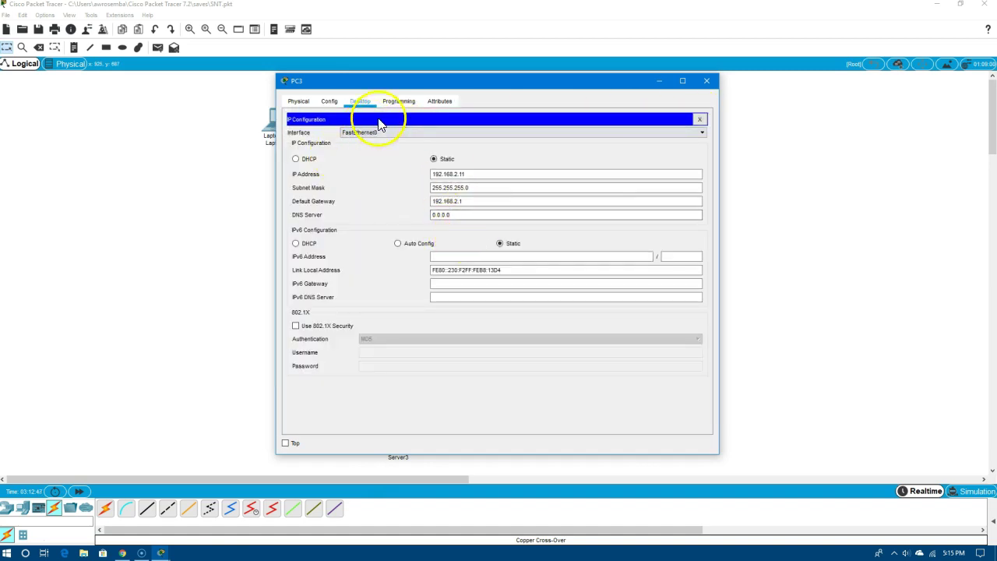
pyautogui.click(699, 119)
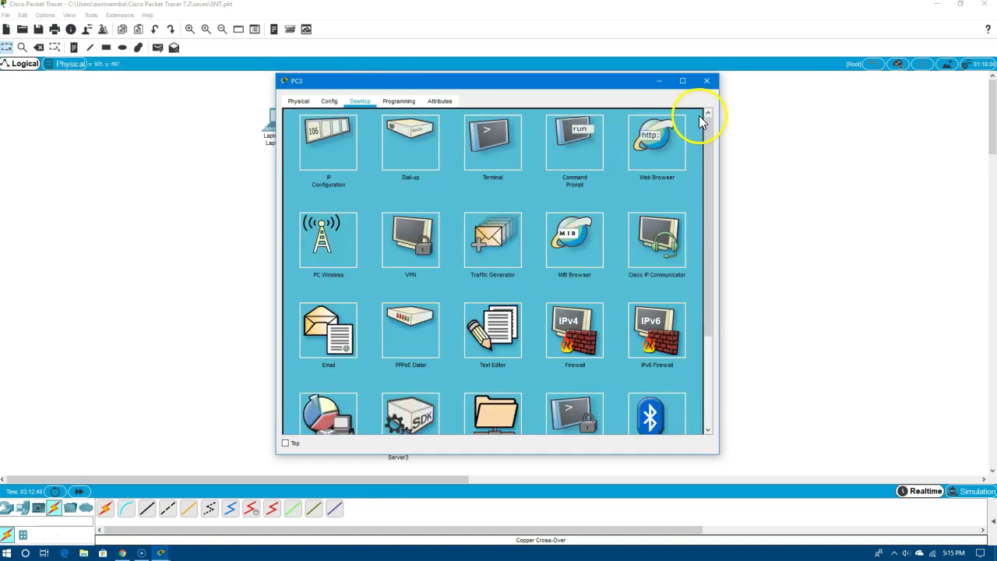
pyautogui.click(581, 151)
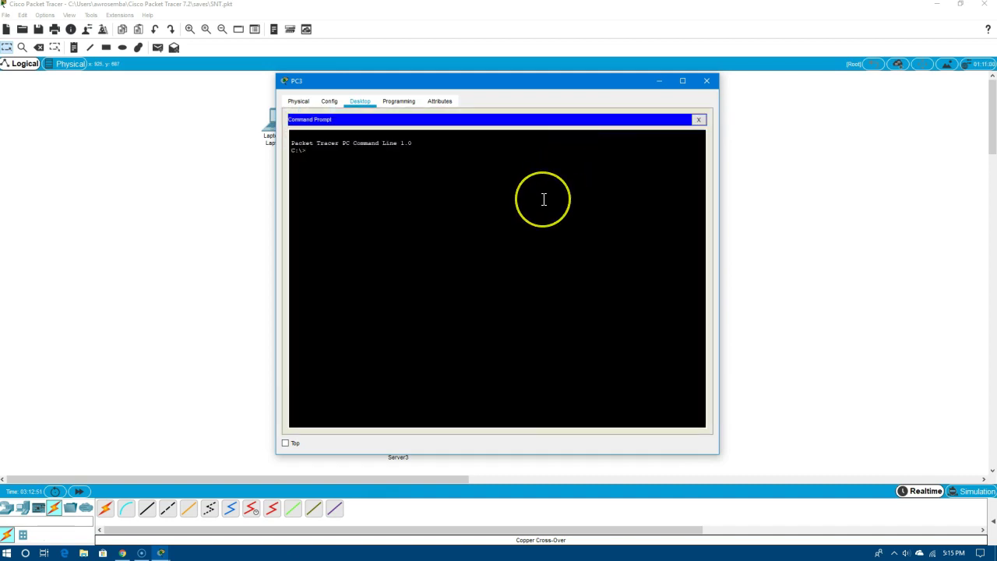
pyautogui.write('ping')
pyautogui.press('BackSpace')
pyautogui.press('BackSpace')
pyautogui.press('BackSpace')
pyautogui.press('BackSpace')
pyautogui.press('BackSpace')
# Display PC3's full IP configuration with ipconfig /all and ping 192.168.2.10 to test connectivity
pyautogui.write('ipconifg /all')
pyautogui.press('Return')
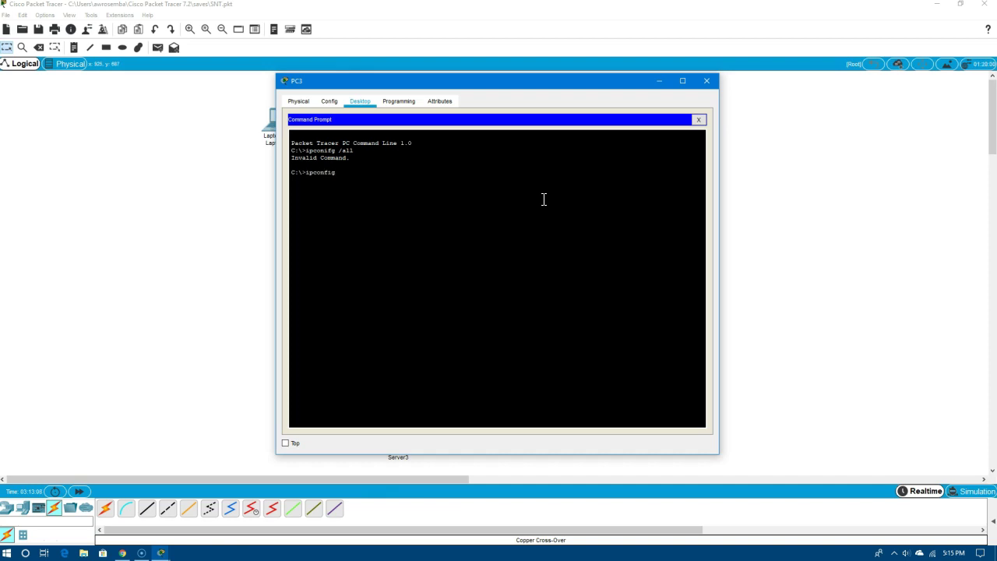
pyautogui.write('all')
pyautogui.press('Return')
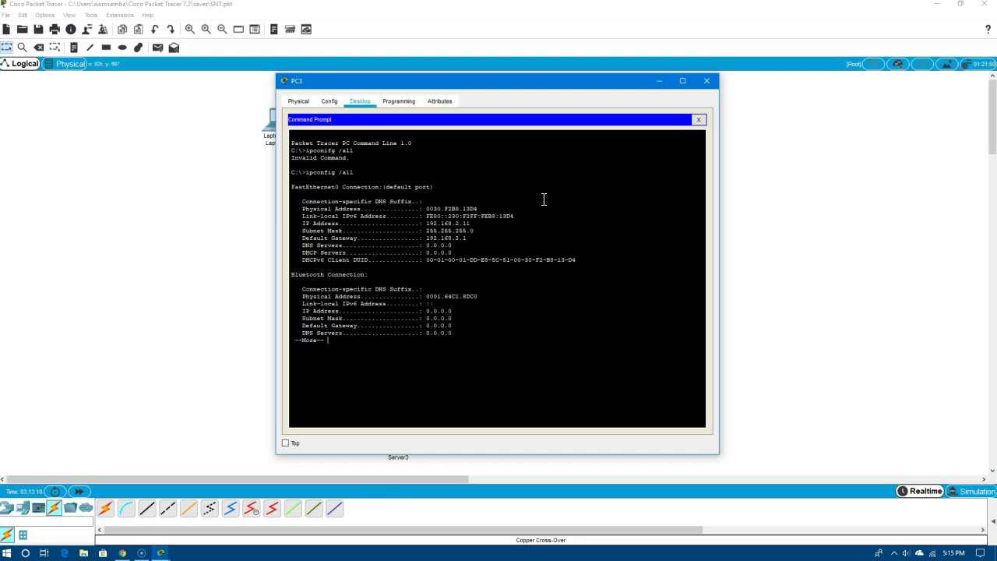
pyautogui.press('space')
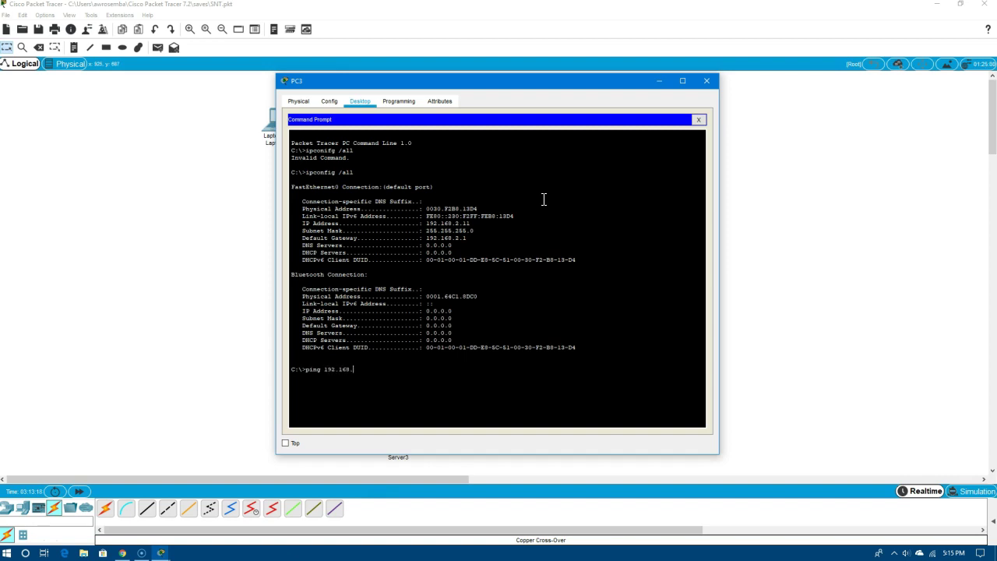
pyautogui.press('Return')
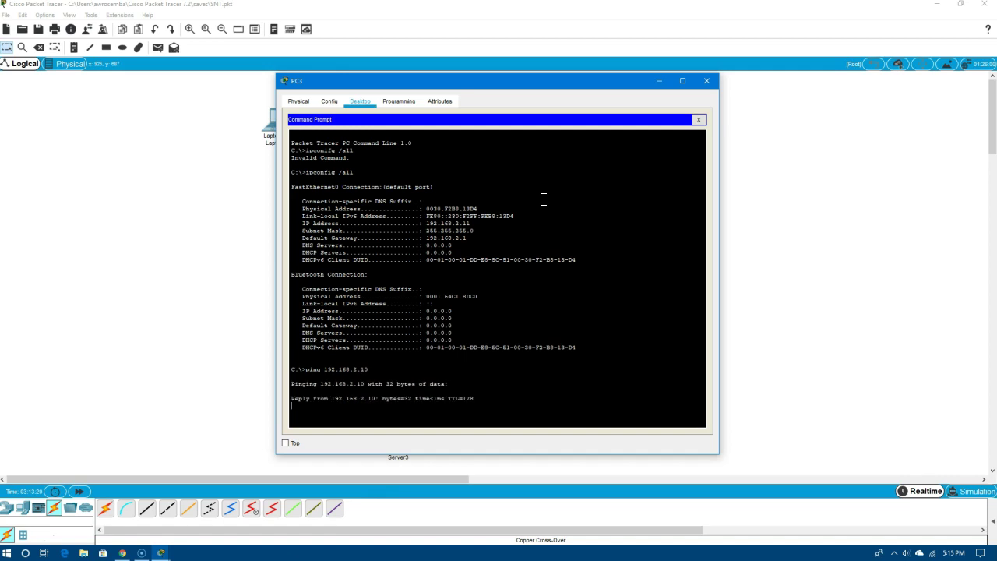
# Close PC3's window and open PC2's command prompt
pyautogui.click(713, 82)
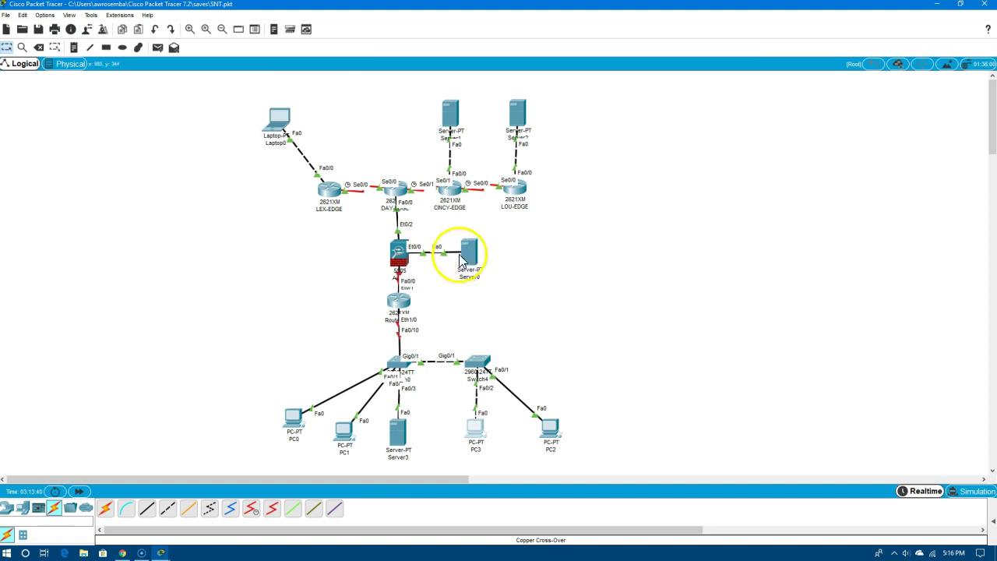
pyautogui.moveTo(405, 310)
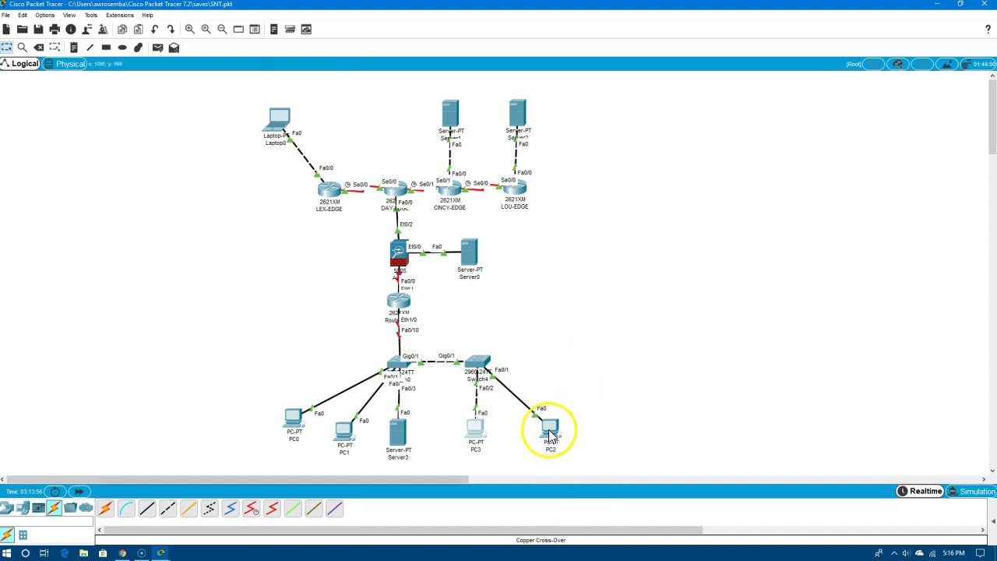
pyautogui.moveTo(552, 440)
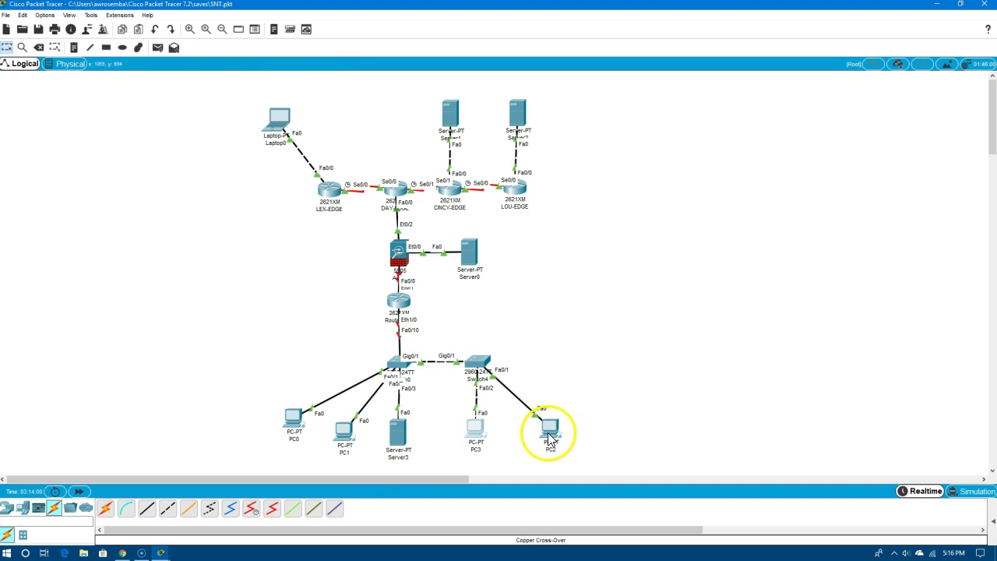
pyautogui.click(298, 426)
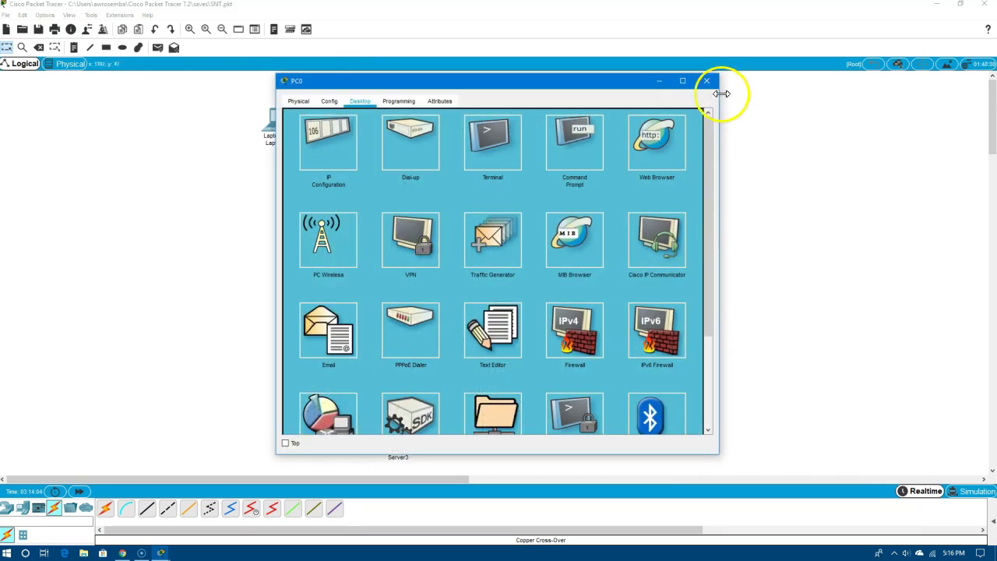
pyautogui.click(705, 82)
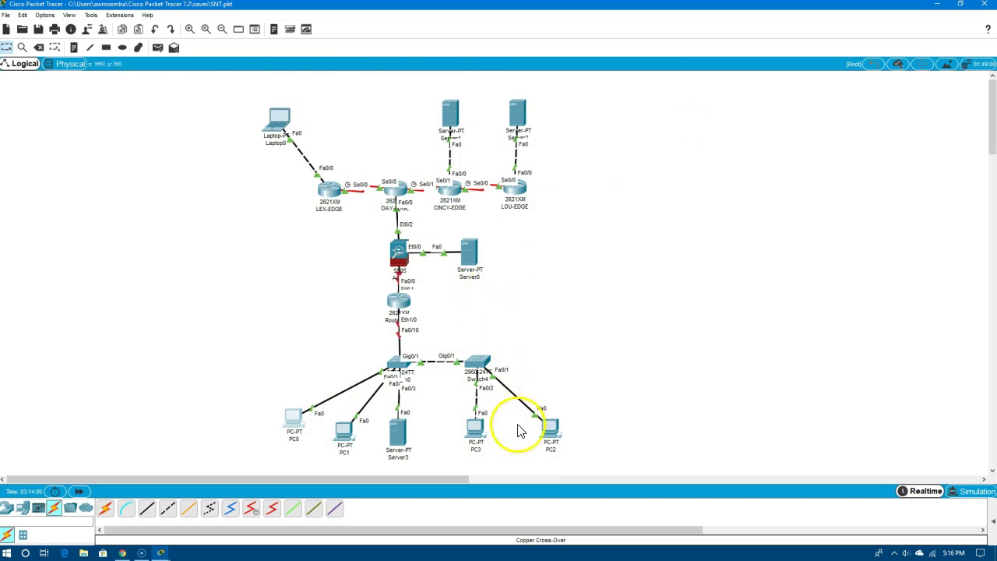
pyautogui.click(551, 427)
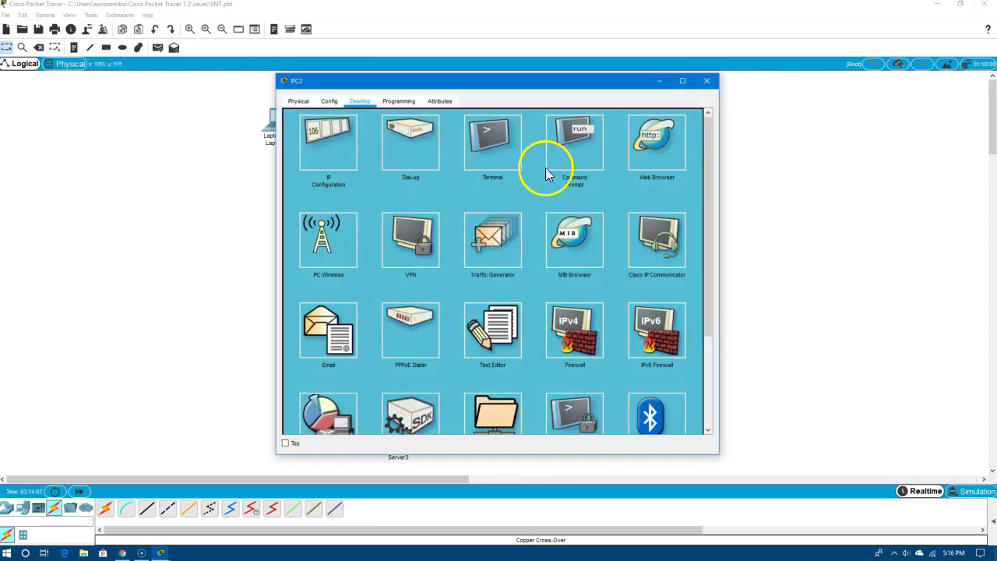
pyautogui.click(552, 167)
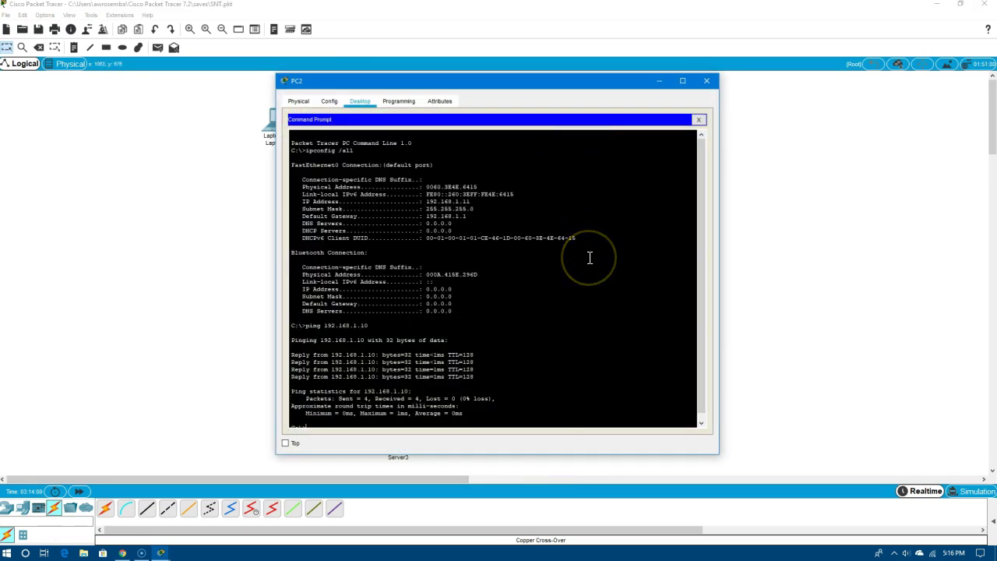
# Ping 192.168.2.10 from PC2 to test connectivity to the other VLAN, and close the PC's window
pyautogui.press('Return')
pyautogui.write('ping 192.168.2.10')
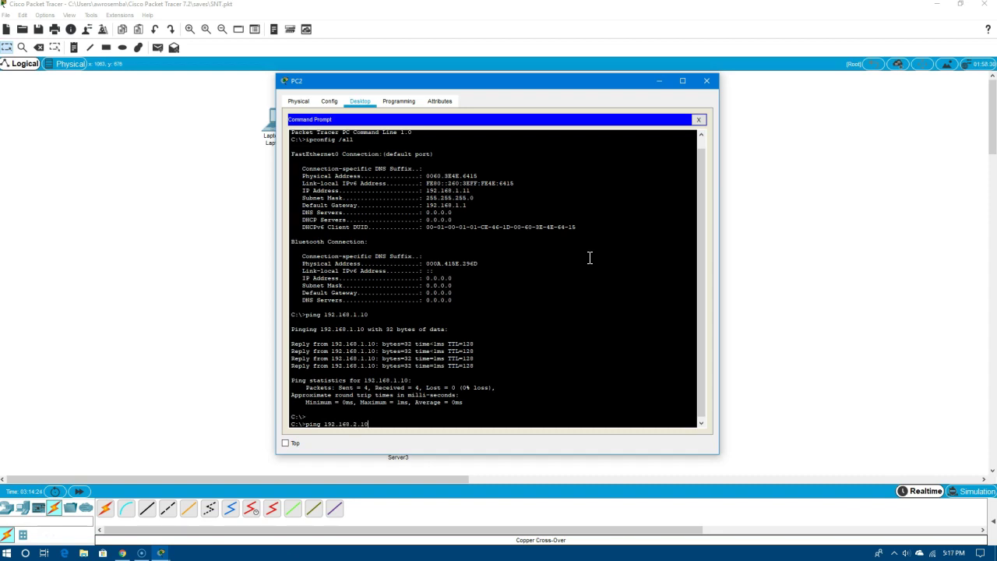
pyautogui.press('Return')
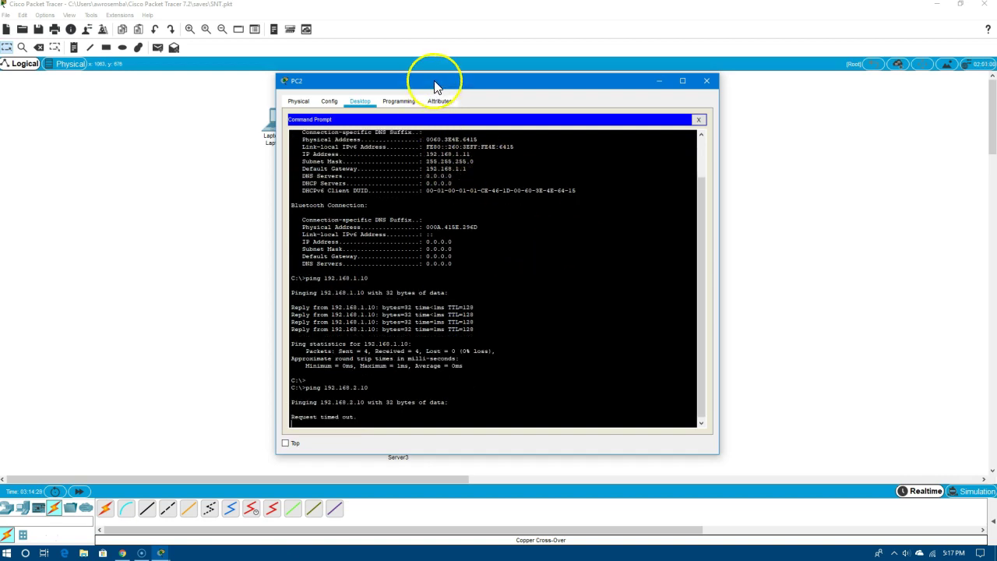
pyautogui.moveTo(438, 82); pyautogui.dragTo(677, 62)
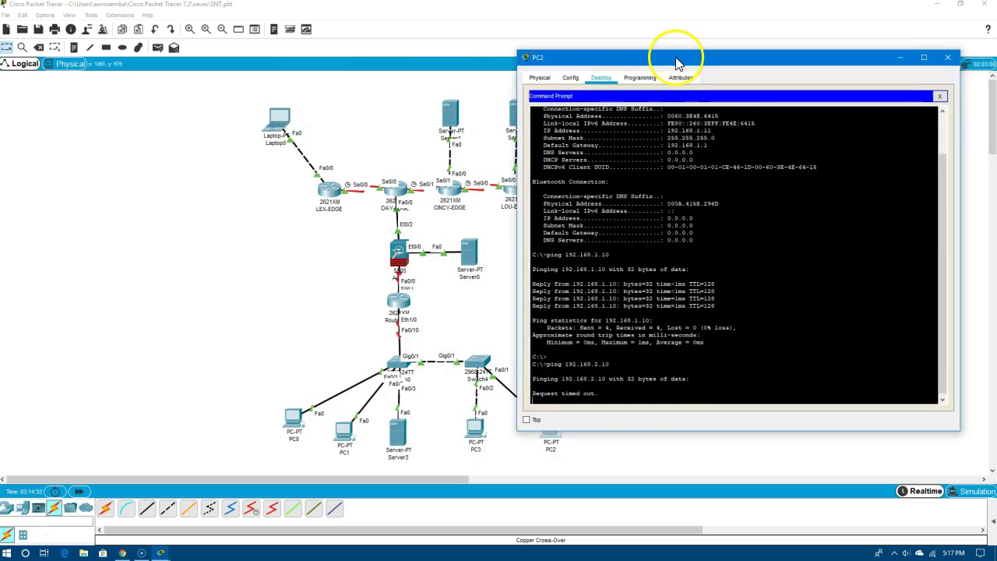
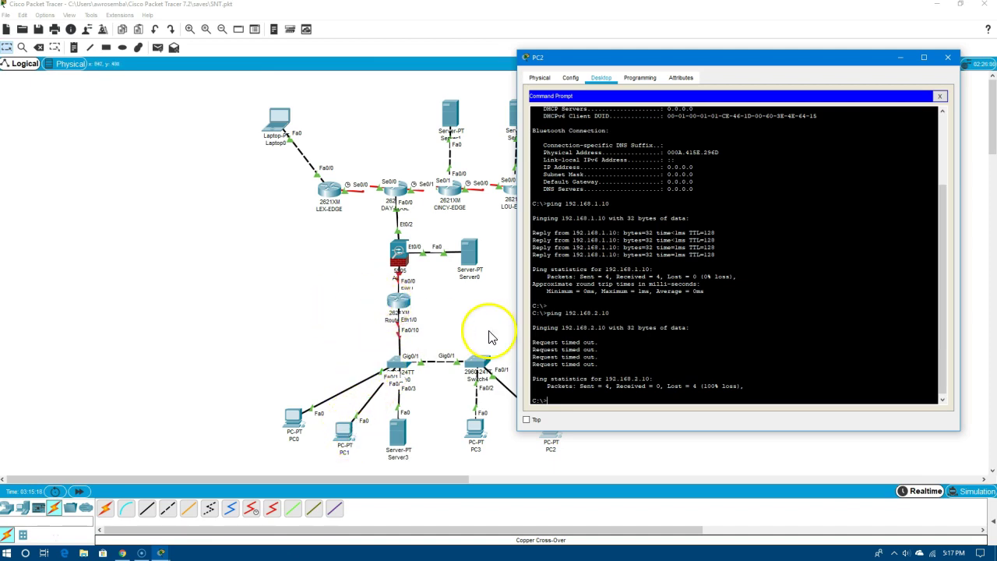
pyautogui.click(941, 98)
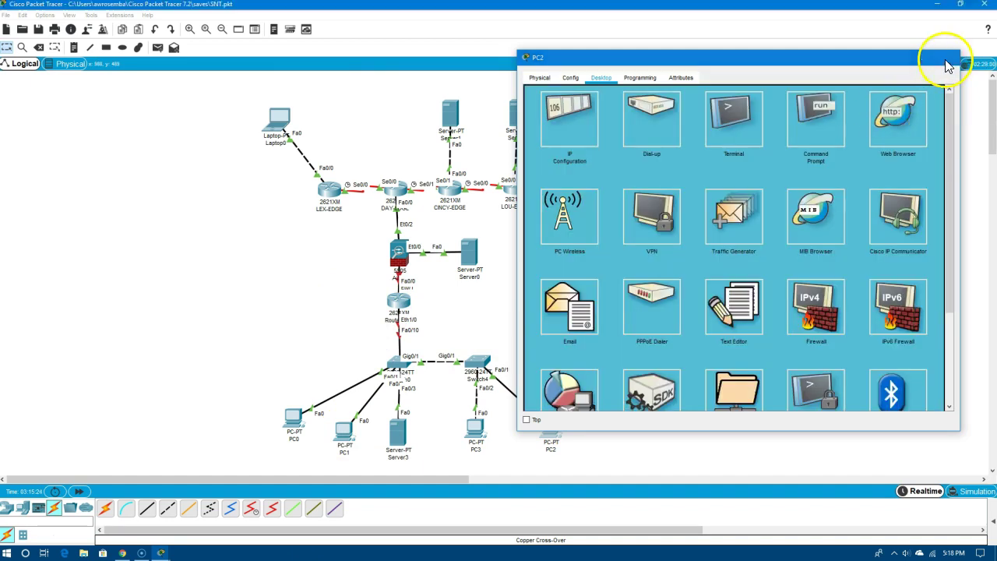
pyautogui.click(948, 60)
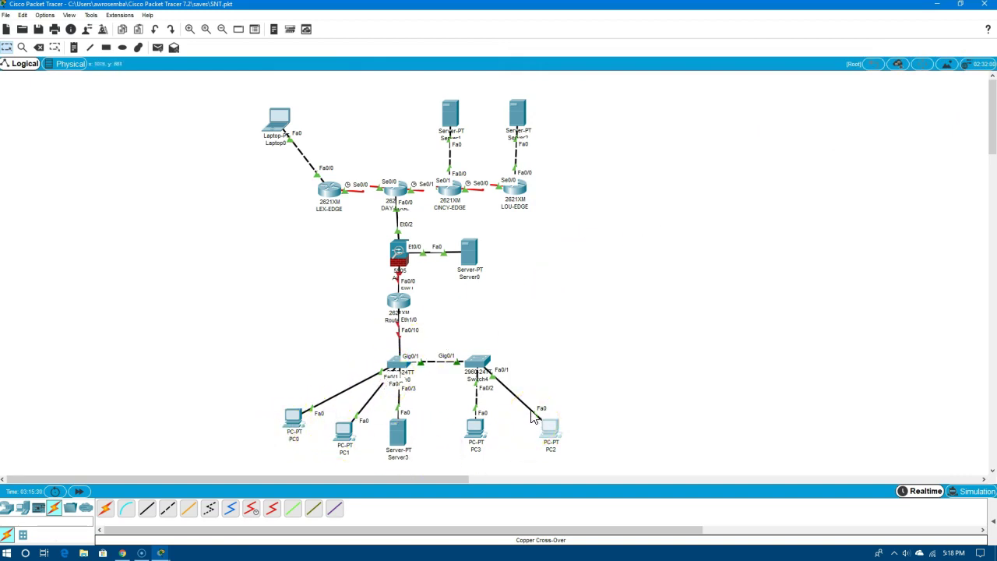
# Enter global configuration mode in the CLI of the router below the ASA firewall and set its hostname to DAY-INT
pyautogui.click(398, 311)
pyautogui.click(433, 139)
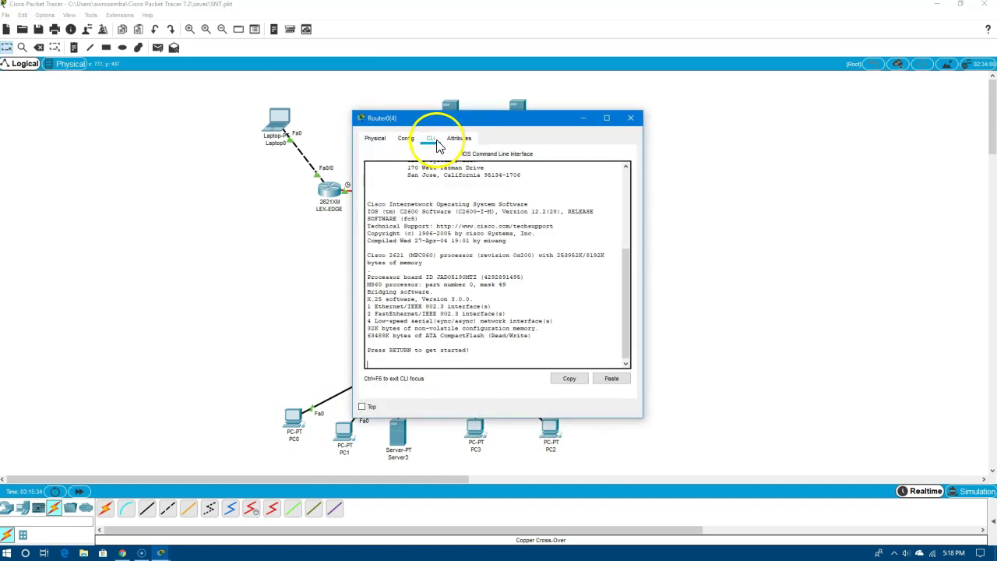
pyautogui.moveTo(472, 124); pyautogui.dragTo(687, 105)
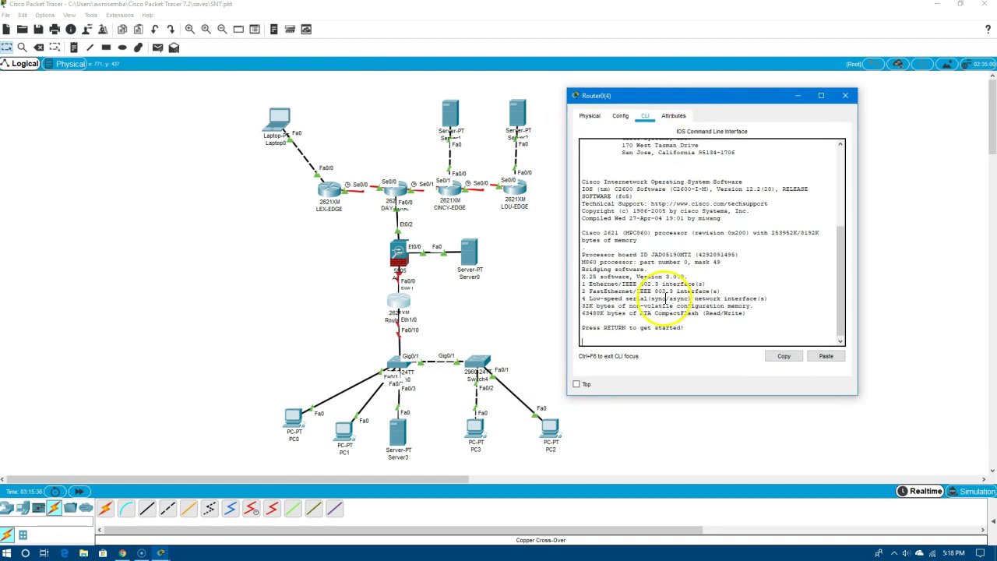
pyautogui.press('Return')
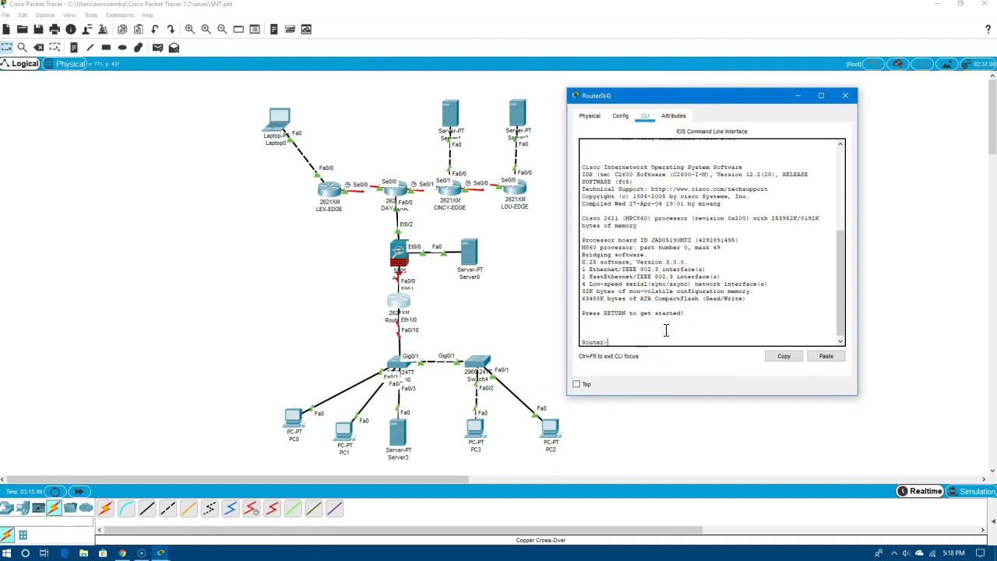
pyautogui.write('en')
pyautogui.press('Return')
pyautogui.write('conf t')
pyautogui.press('Return')
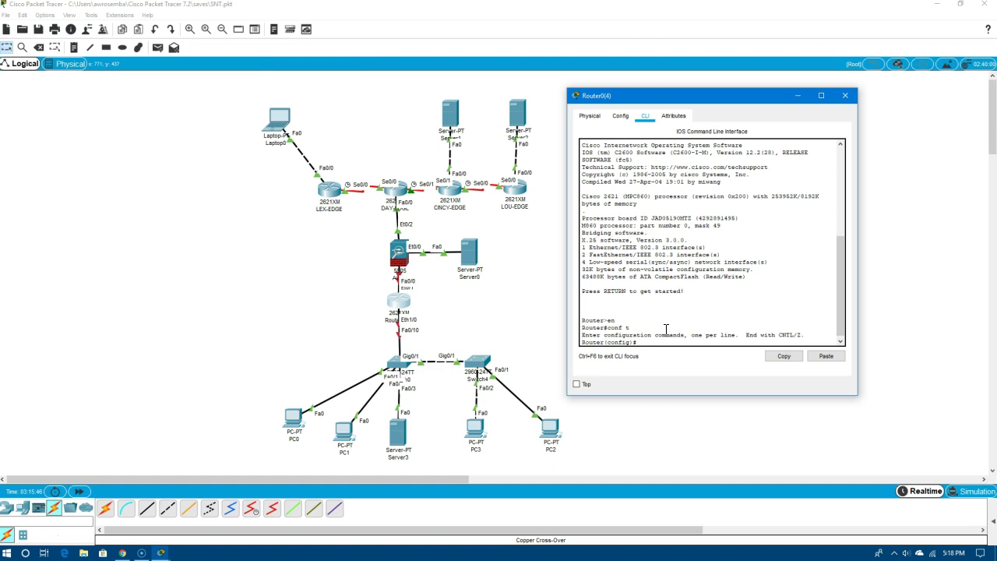
pyautogui.write('hostname DAY-INT')
pyautogui.press('Return')
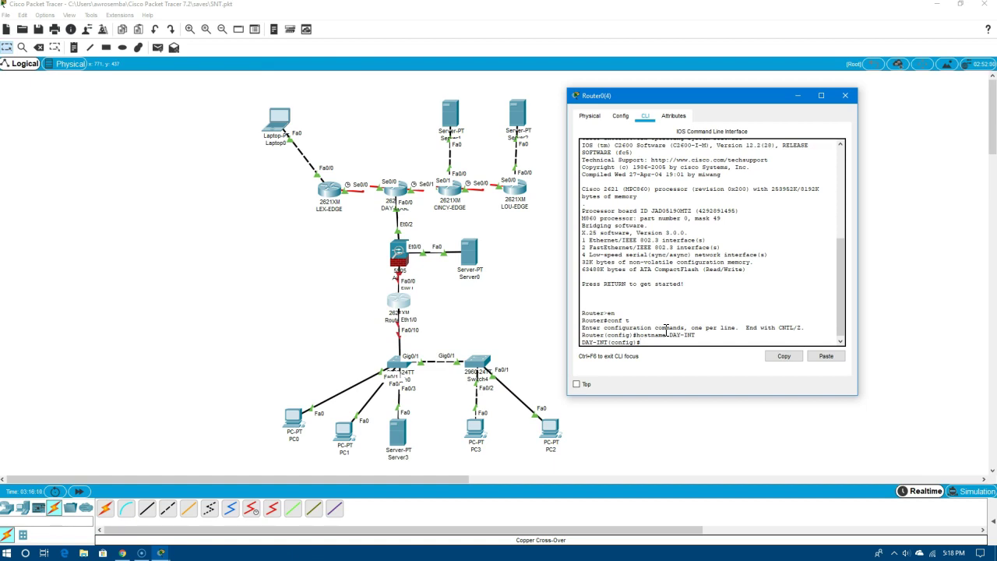
# Assign 192.168.0.2 with mask 255.255.255.0 to the router's fa0/0 interface and enable it, shifting the router aside to expose its port labels
pyautogui.write('int fa0/')
pyautogui.moveTo(399, 300); pyautogui.dragTo(355, 313)
pyautogui.click(354, 311)
pyautogui.click(733, 326)
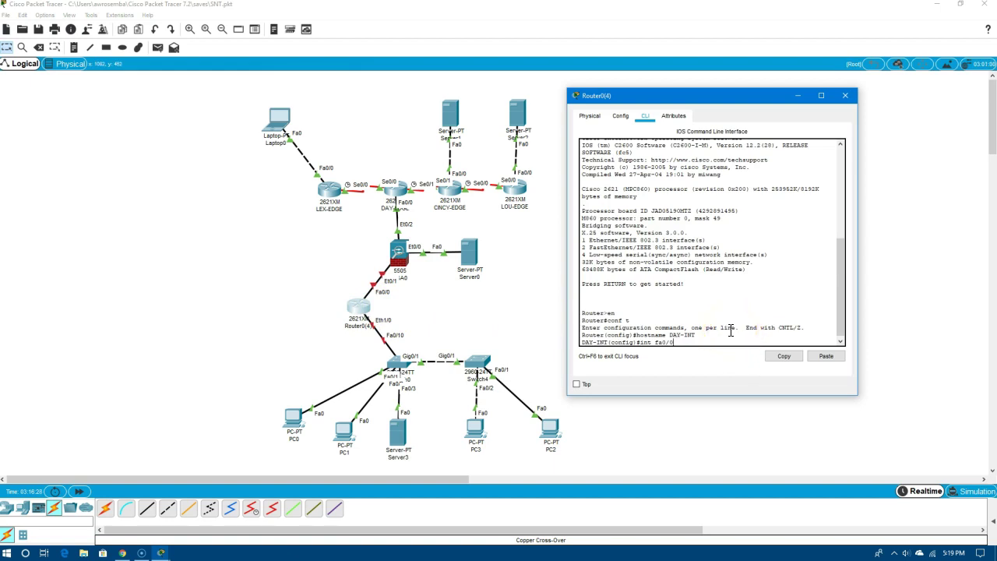
pyautogui.press('Return')
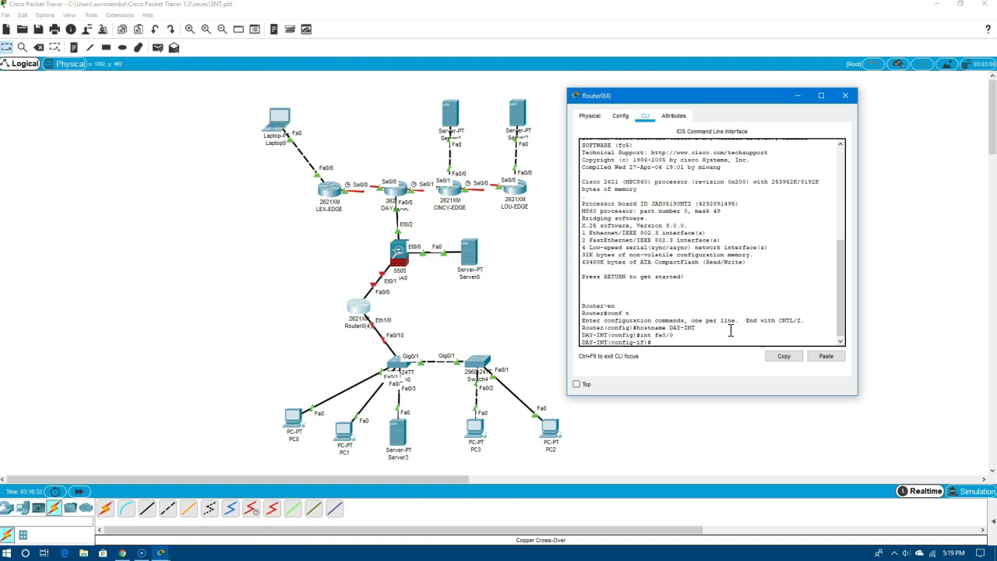
pyautogui.write('add 192.168.0.3 255.255.255.0')
pyautogui.press('Return')
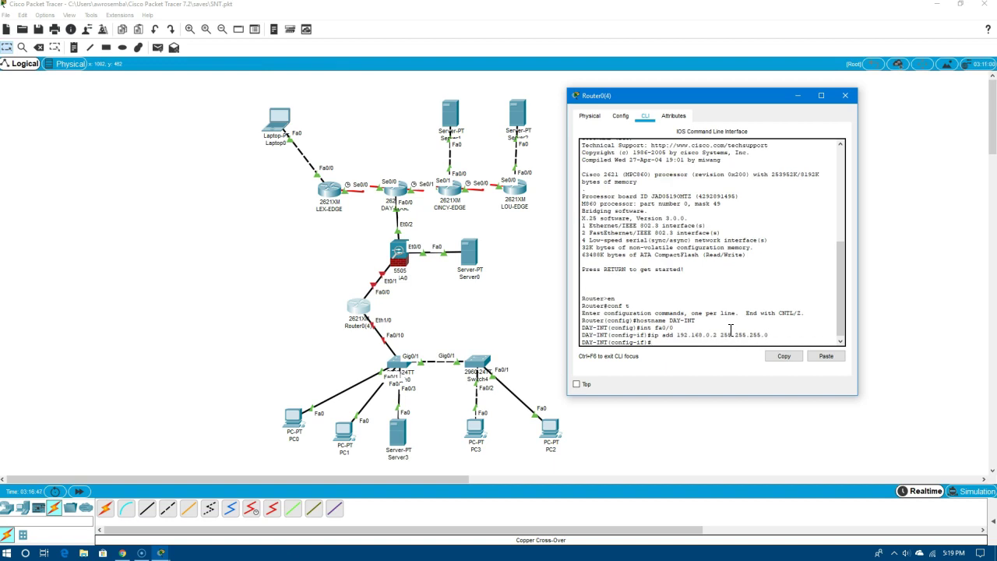
pyautogui.write('no shut')
pyautogui.press('Return')
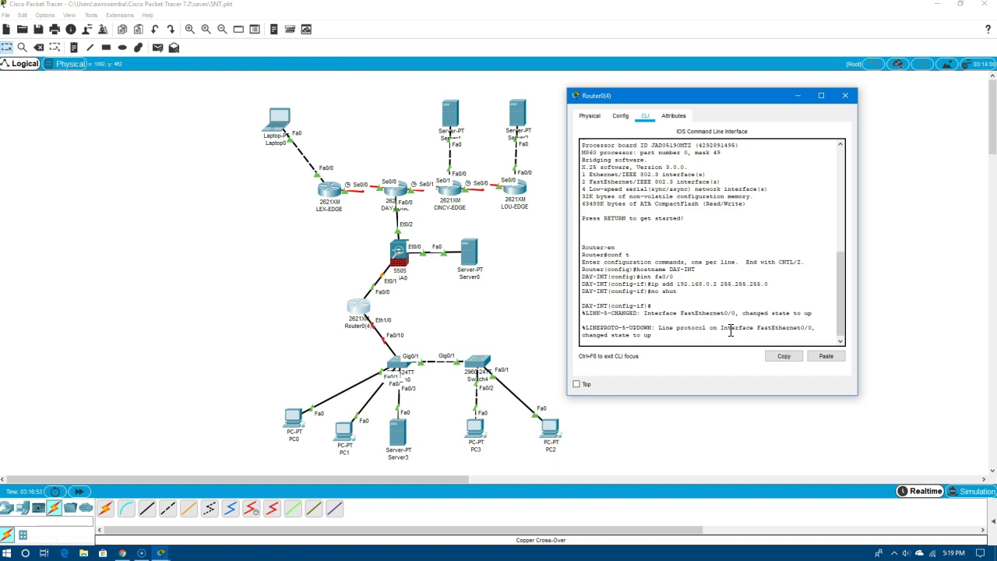
pyautogui.press('Return')
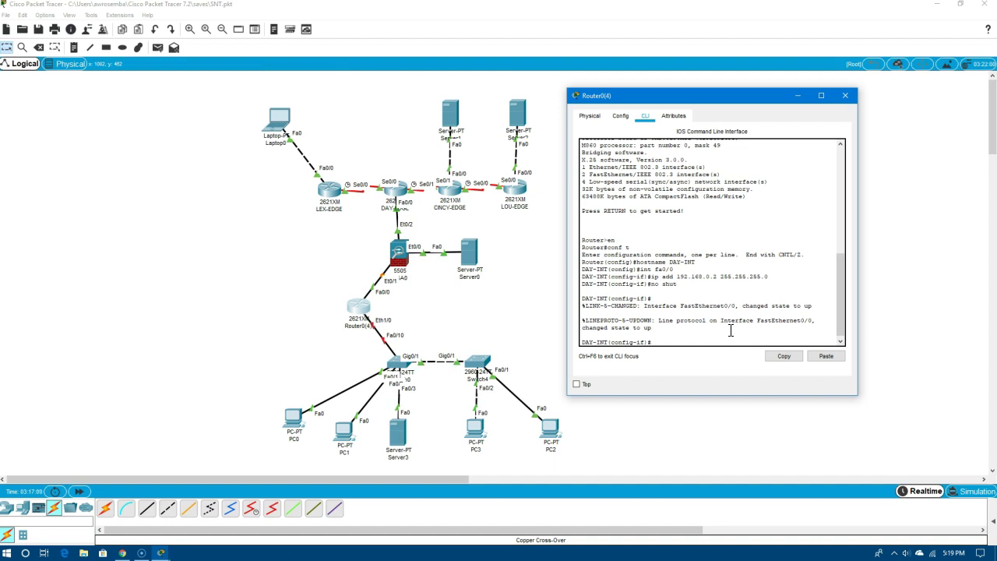
# Save the DAY-INT router's running configuration to the startup configuration
pyautogui.write('do copy run start')
pyautogui.press('Return')
pyautogui.press('Return')
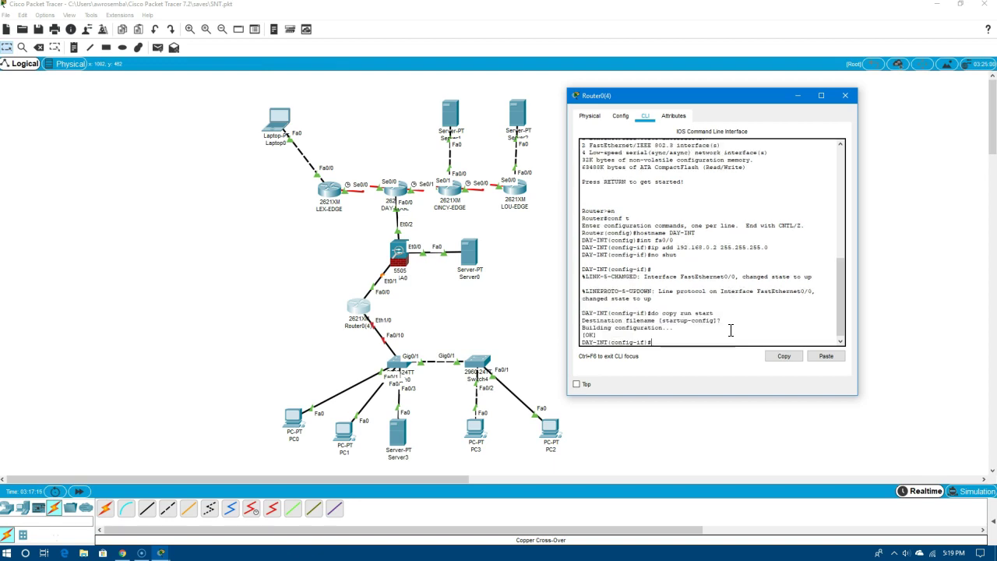
# Display the DAY-INT router's running configuration from interface configuration mode and page on to its interface section
pyautogui.write('sho')
pyautogui.write('w run')
pyautogui.press('Return')
pyautogui.write('do show run')
pyautogui.press('Return')
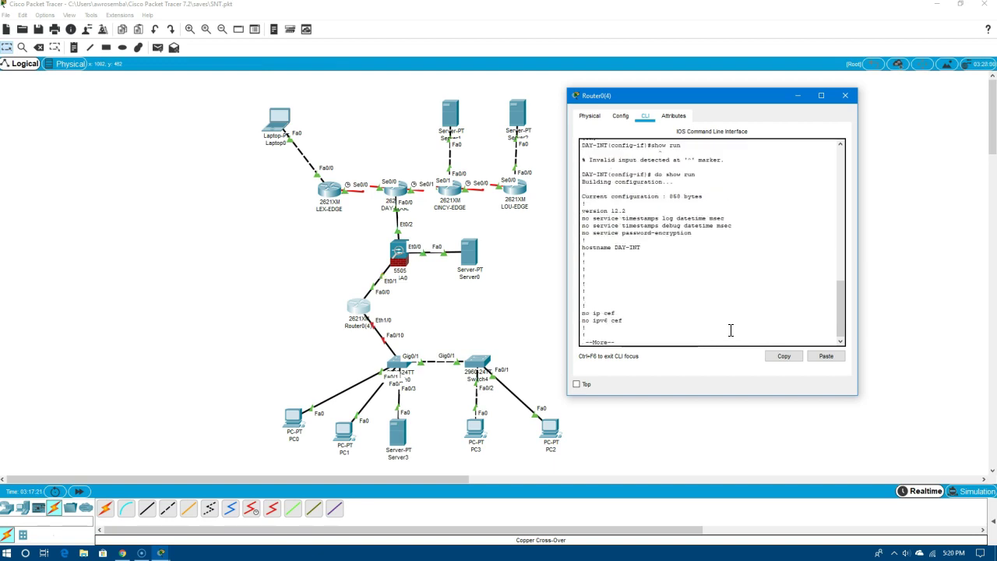
pyautogui.press('space')
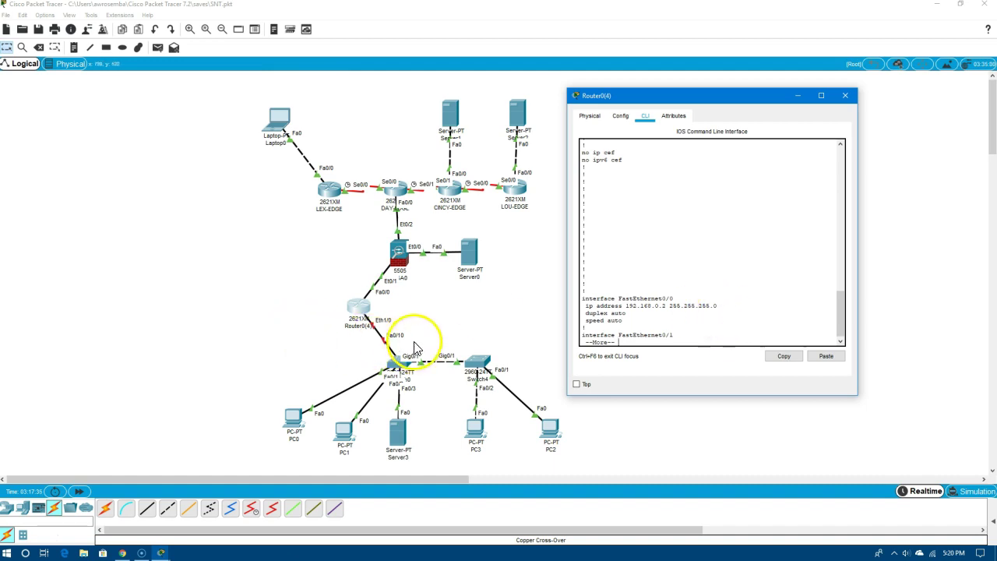
pyautogui.click(371, 328)
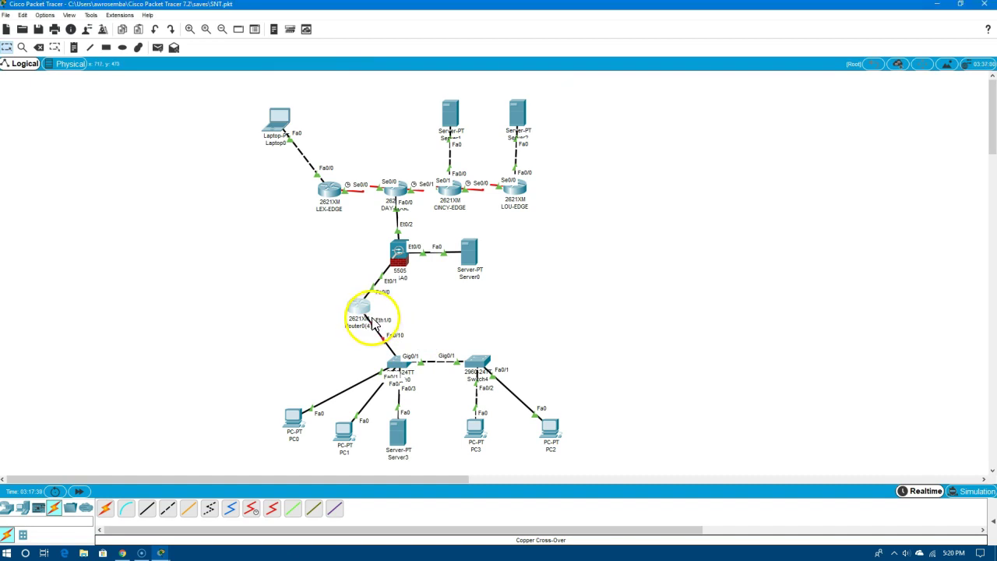
pyautogui.click(367, 323)
pyautogui.click(368, 324)
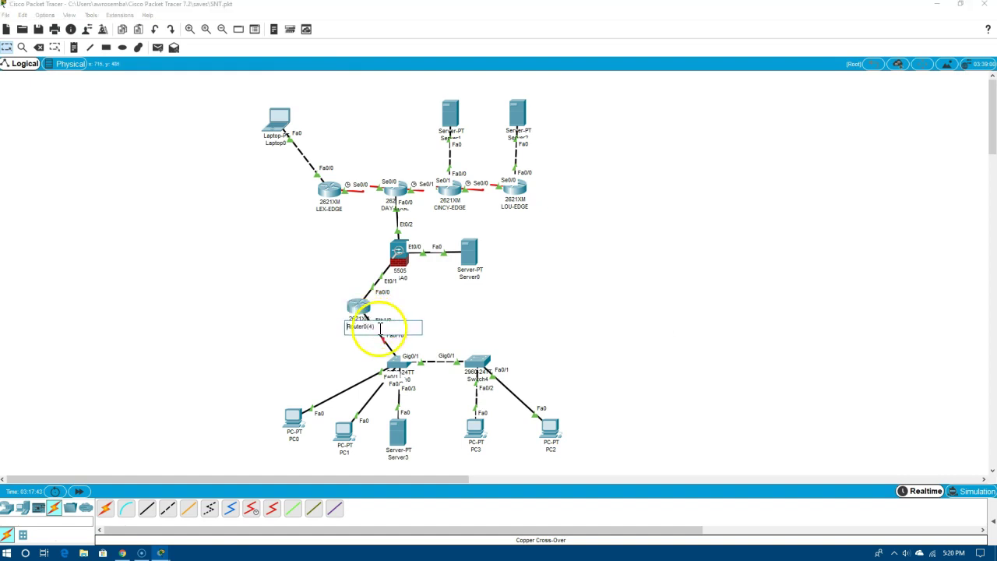
pyautogui.click(397, 361)
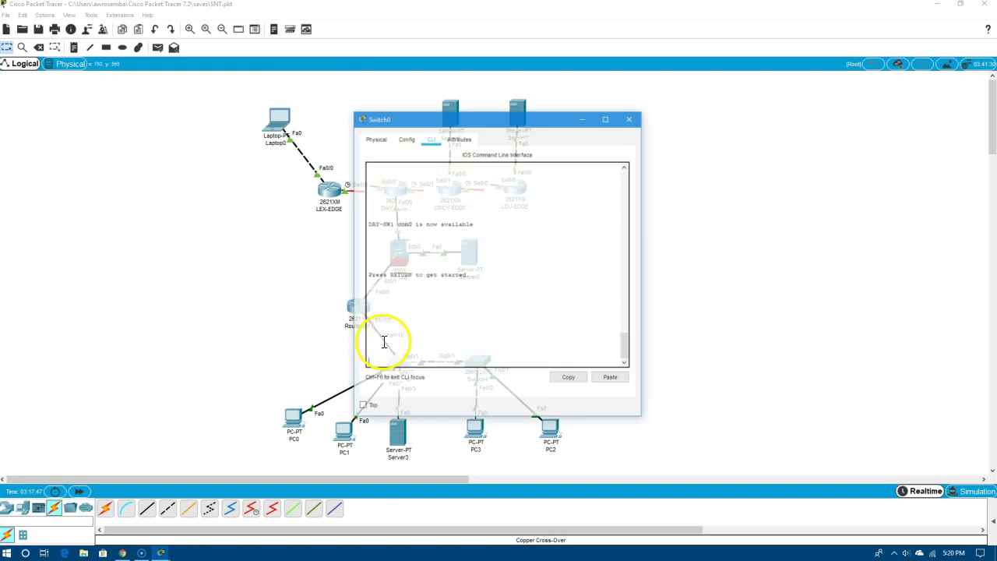
pyautogui.click(633, 119)
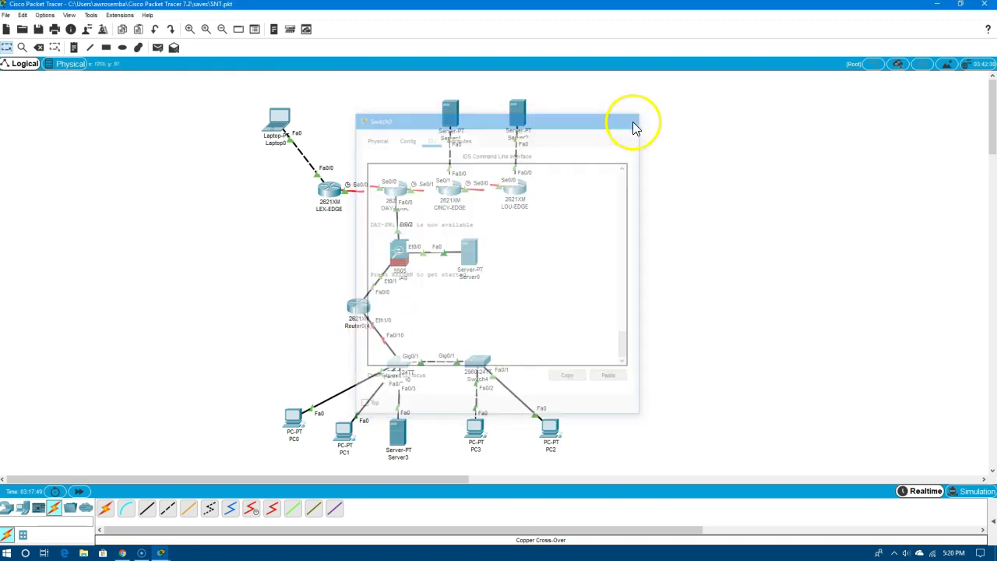
pyautogui.click(364, 319)
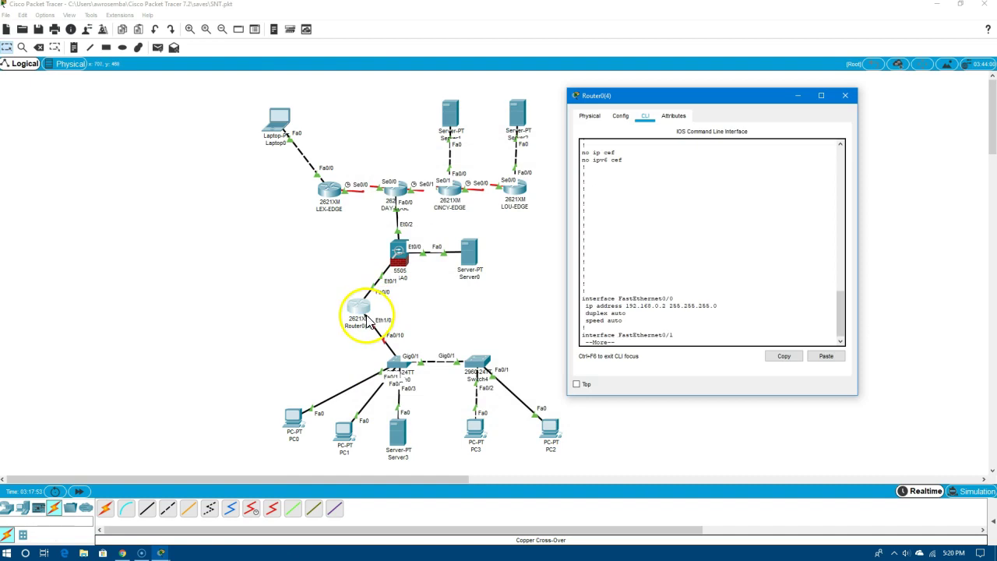
pyautogui.hotkey('alt', 'F4')
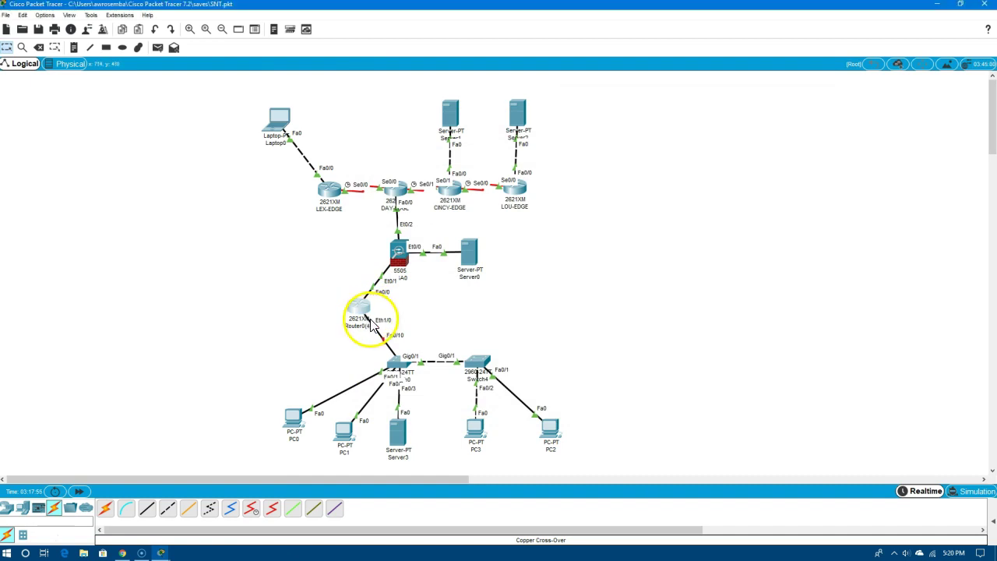
# Reattach the cable from the switch below the router to the router's Ethernet1/0 port
pyautogui.click(372, 329)
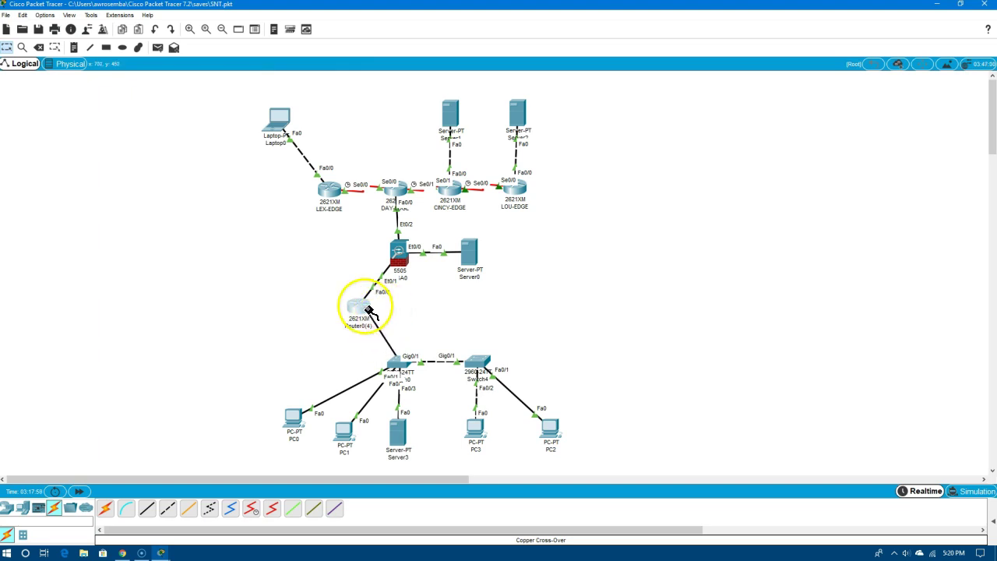
pyautogui.click(361, 312)
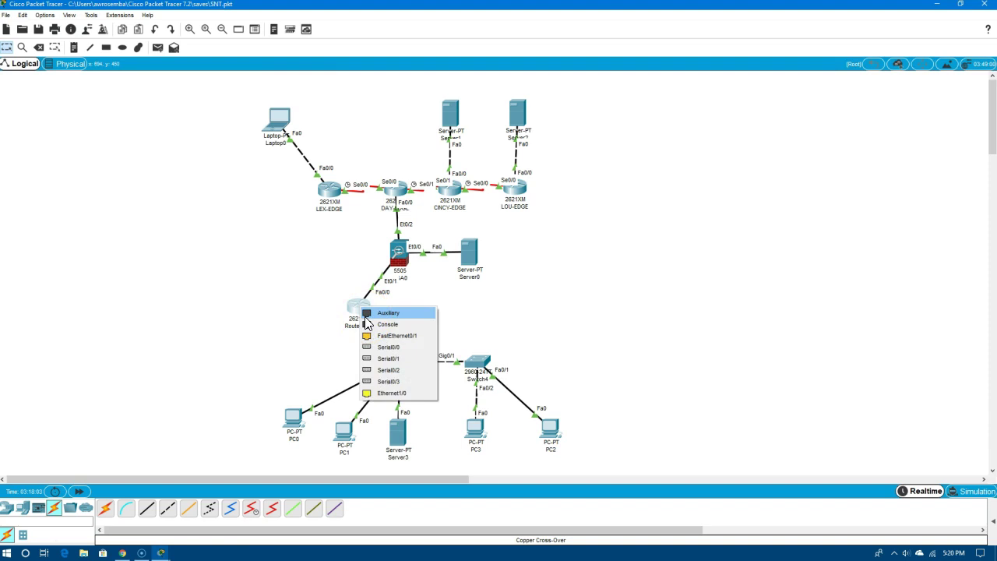
pyautogui.click(388, 323)
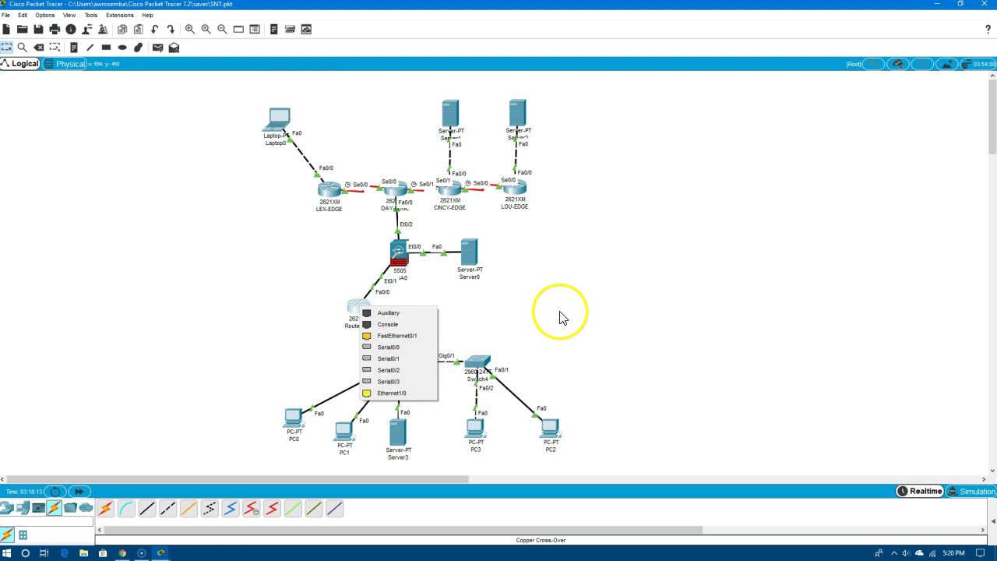
pyautogui.click(380, 394)
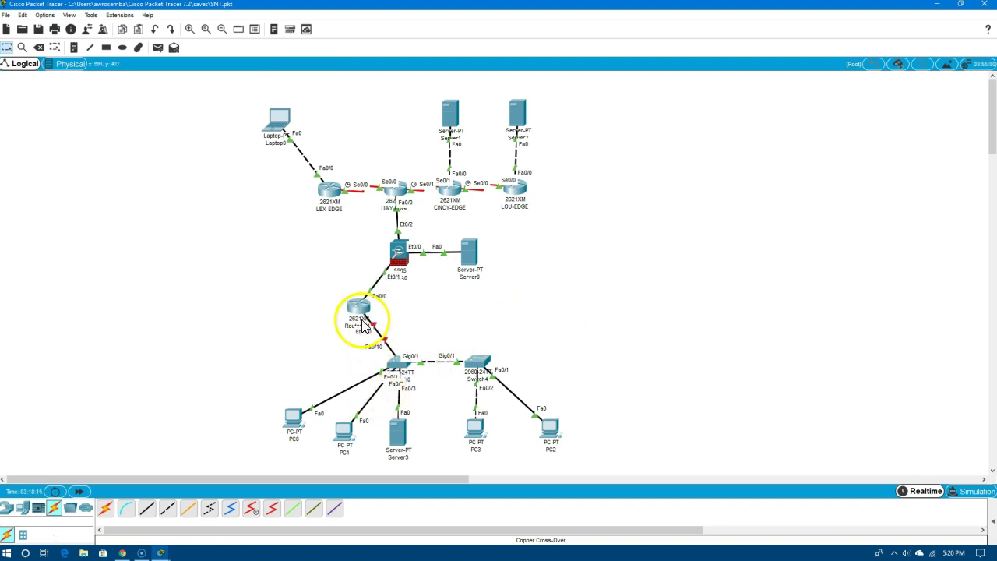
# Line the router up below the ASA firewall and, while it is powered off, replace its NM-1E module with an NM-1FE-TX
pyautogui.moveTo(361, 312); pyautogui.dragTo(399, 312)
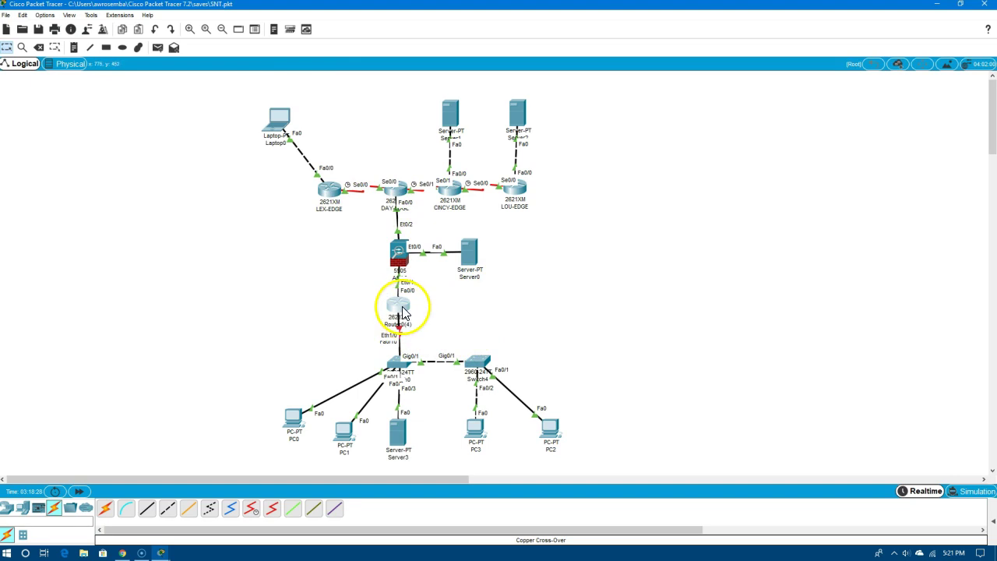
pyautogui.moveTo(403, 310)
pyautogui.click(397, 310)
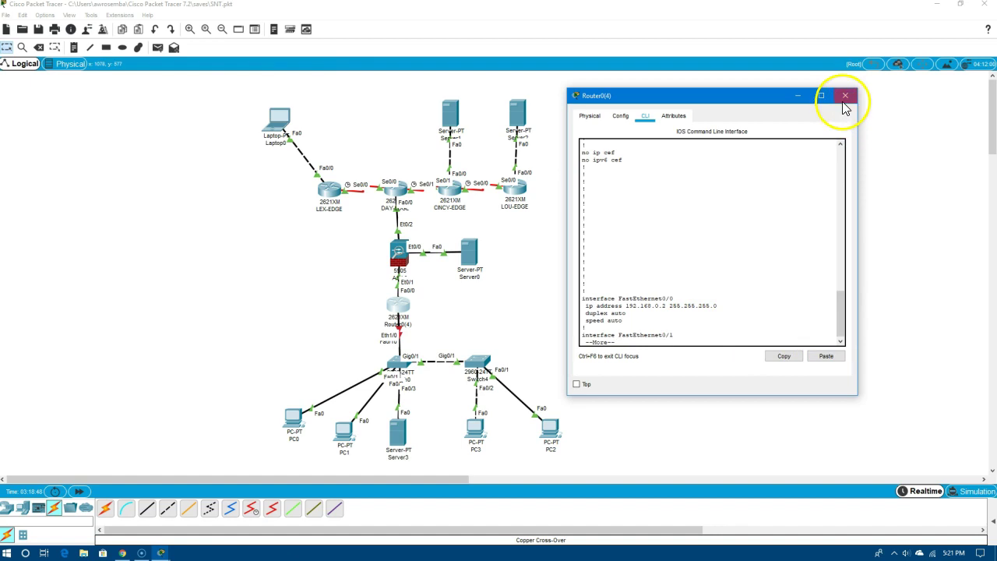
pyautogui.click(591, 116)
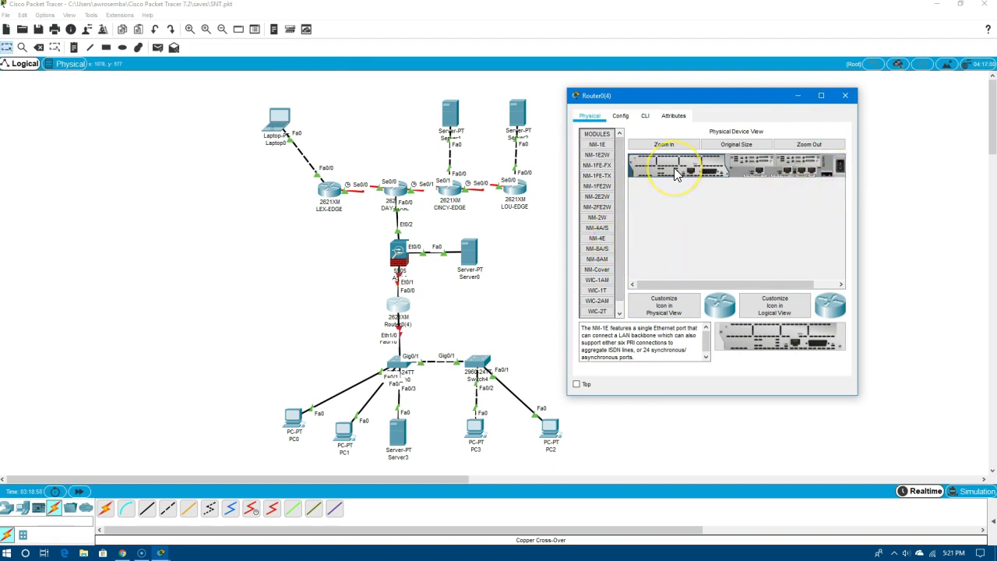
pyautogui.moveTo(674, 167); pyautogui.dragTo(686, 222)
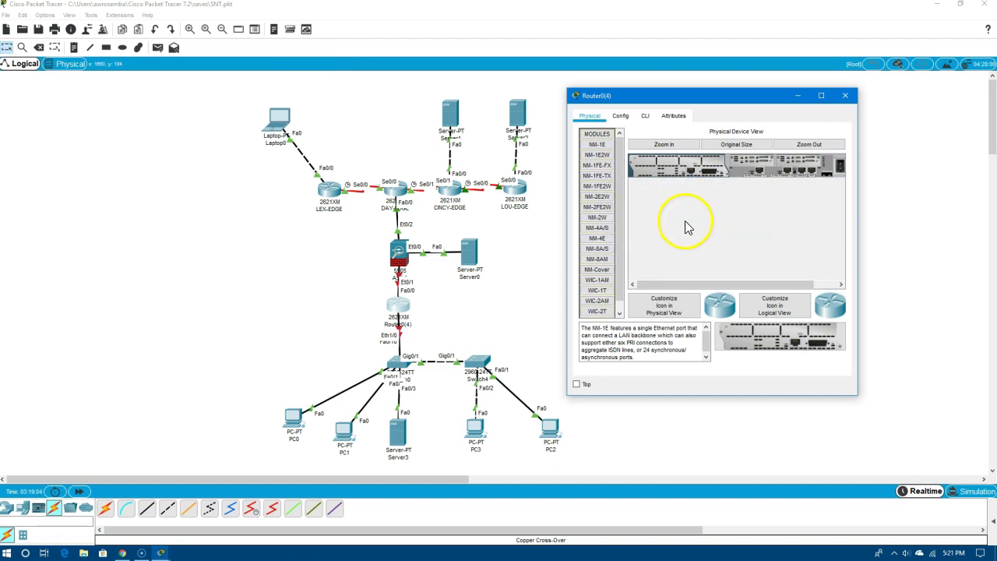
pyautogui.moveTo(693, 171); pyautogui.dragTo(553, 234)
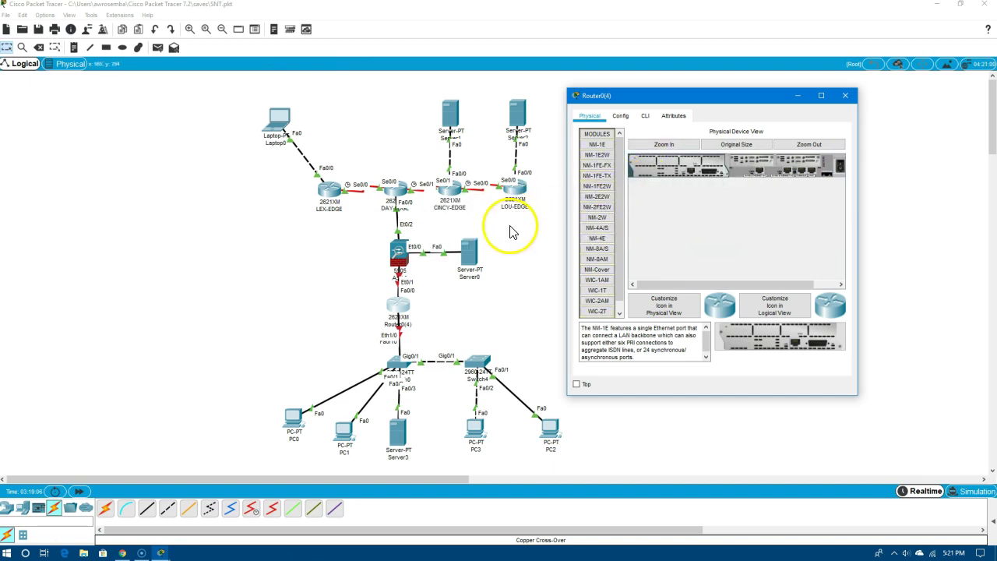
pyautogui.moveTo(703, 165); pyautogui.dragTo(677, 217)
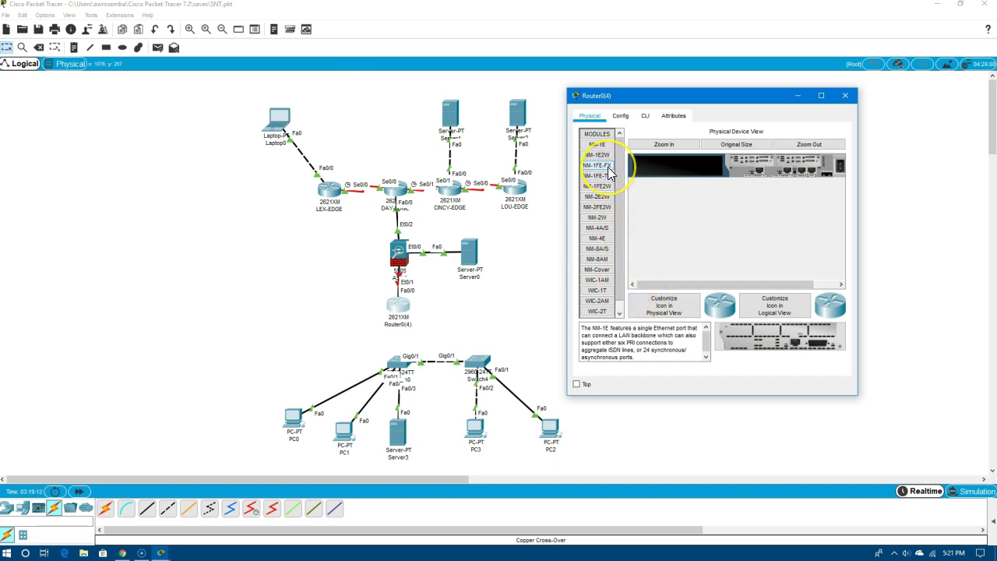
pyautogui.moveTo(607, 179); pyautogui.dragTo(685, 172)
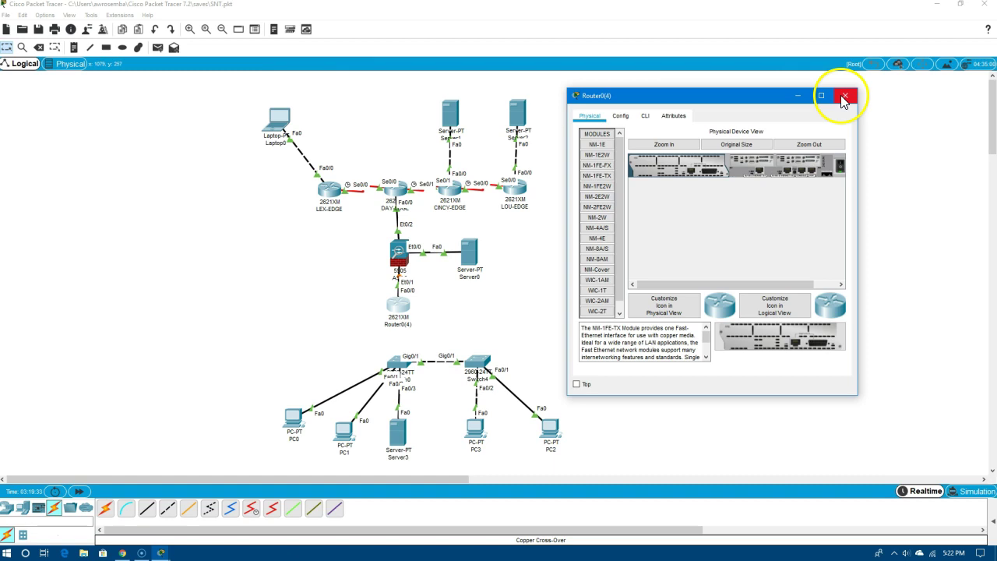
pyautogui.click(645, 115)
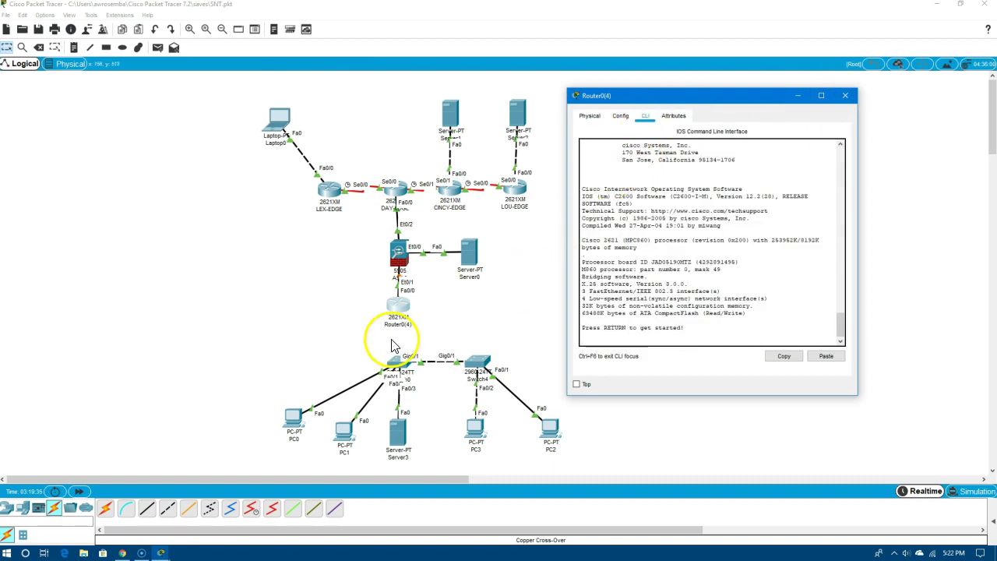
pyautogui.press('Return')
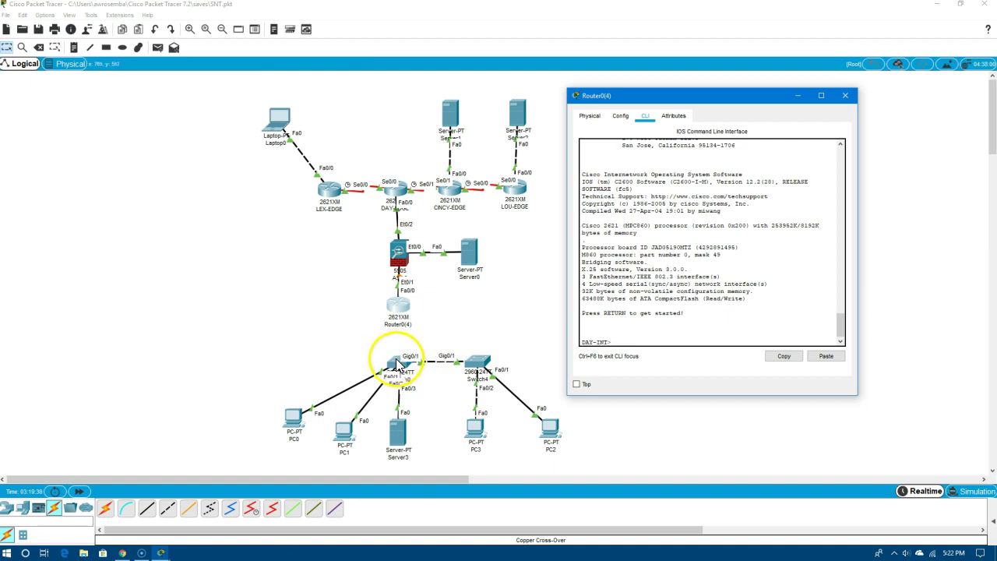
# Try to run a copper straight-through cable from the switch's GigabitEthernet0/2 port to the router's FastEthernet1/0 port
pyautogui.click(145, 512)
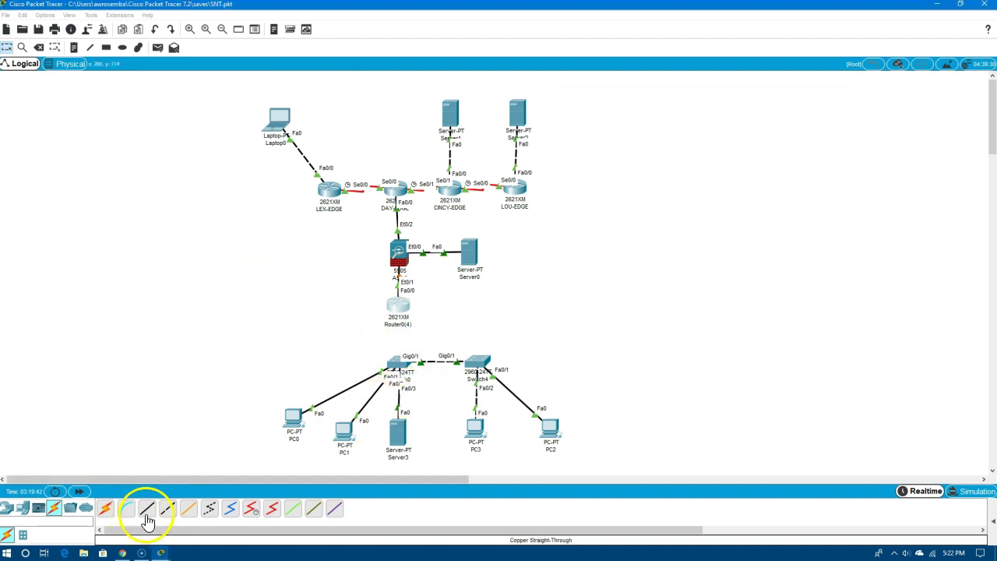
pyautogui.click(399, 360)
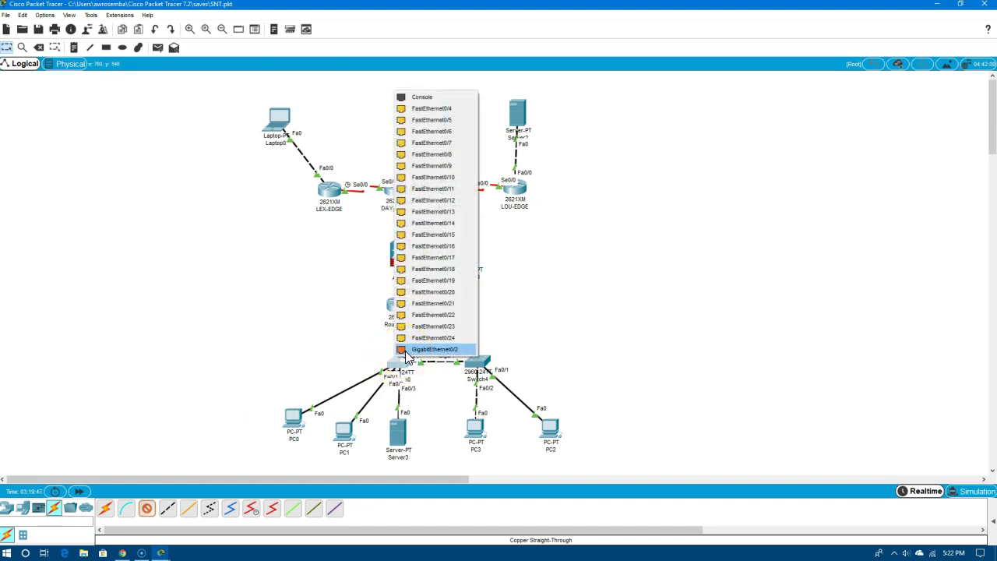
pyautogui.click(407, 349)
pyautogui.click(400, 304)
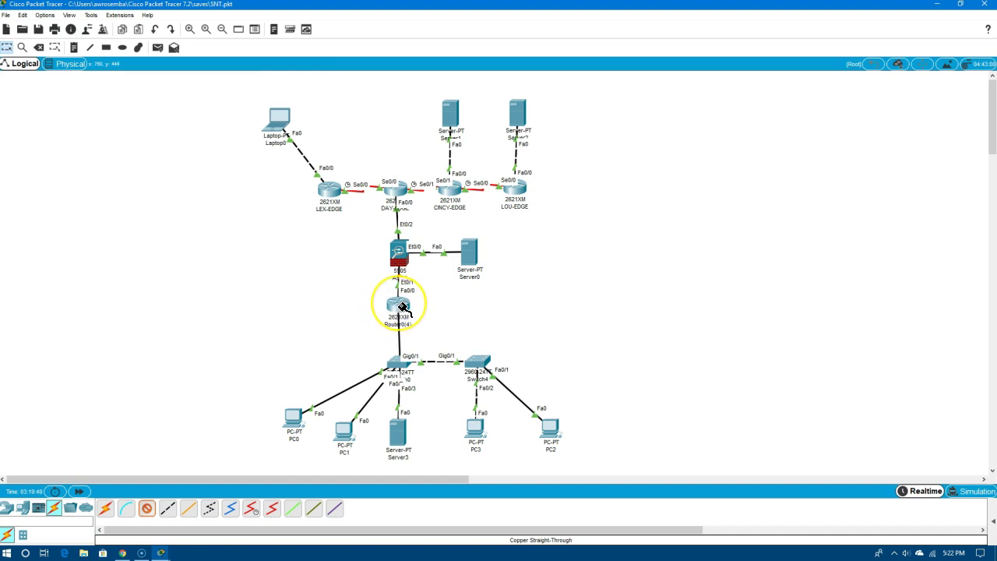
pyautogui.click(401, 309)
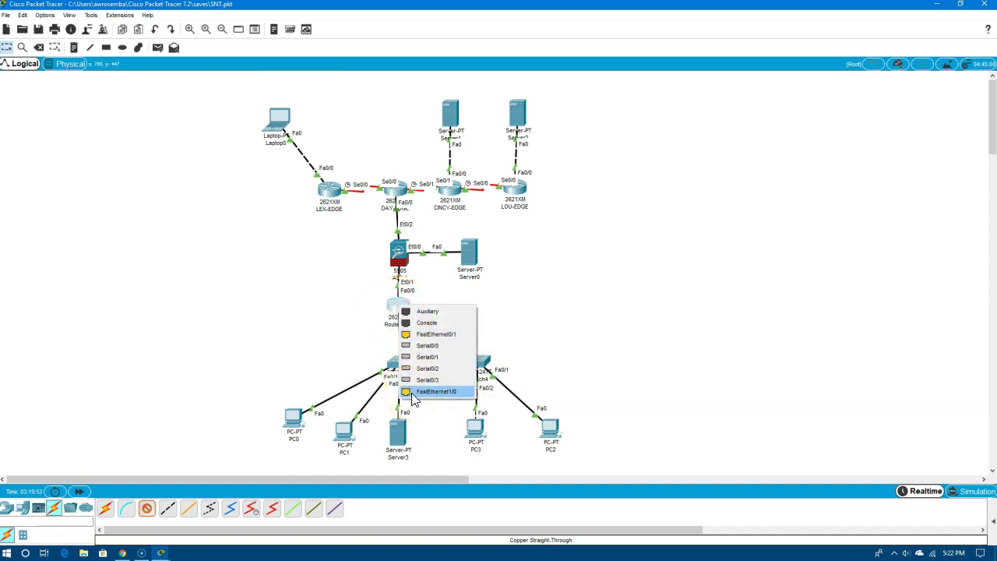
pyautogui.click(427, 391)
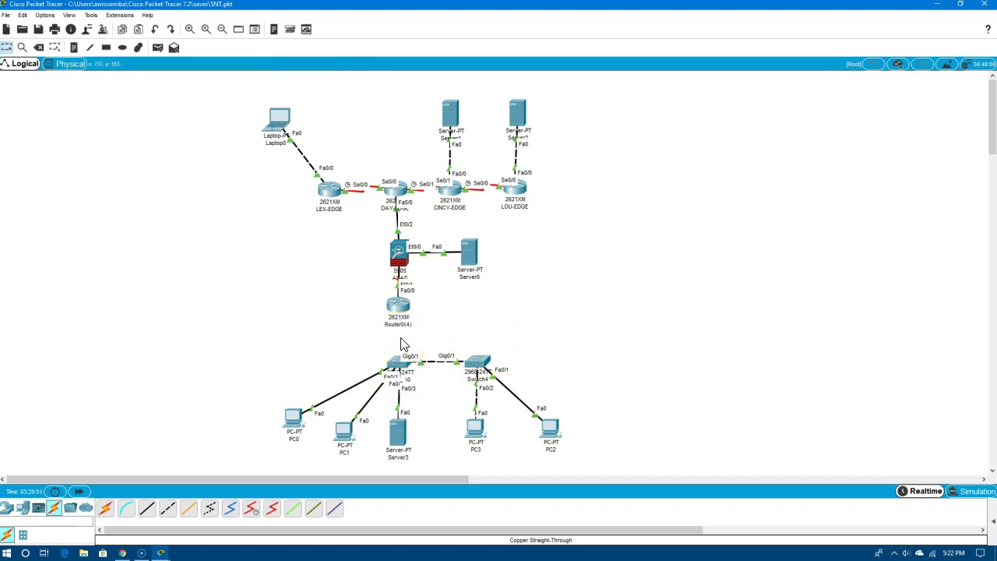
# Connect the router's FastEthernet1/0 port to FastEthernet0/10 on DAY-SW1 with a copper straight-through cable
pyautogui.moveTo(402, 363)
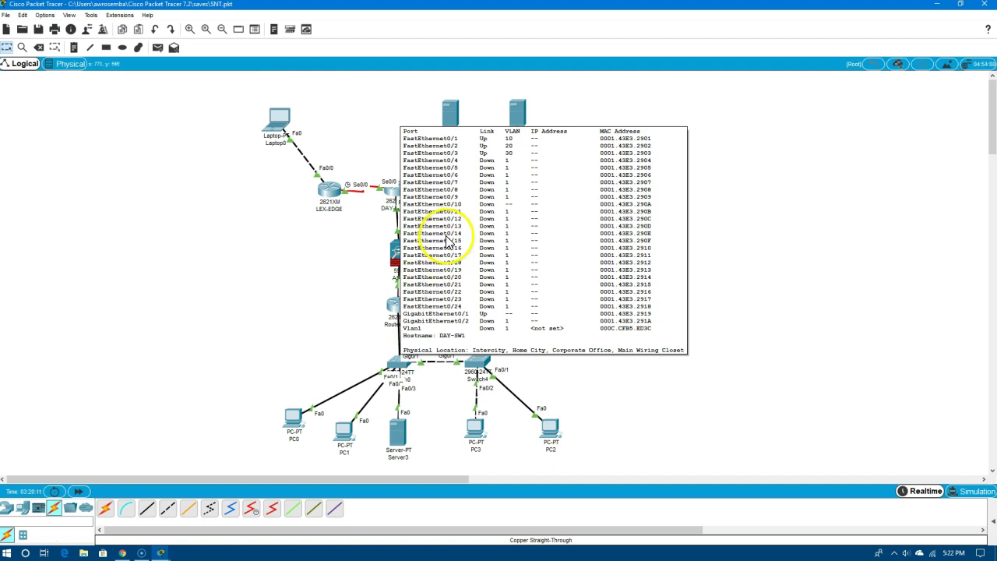
pyautogui.click(402, 363)
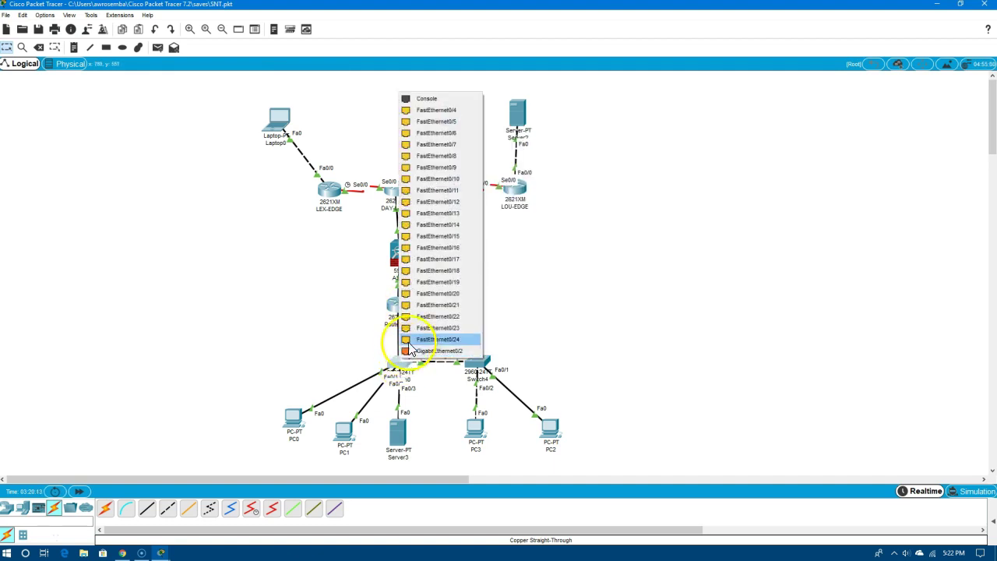
pyautogui.click(447, 180)
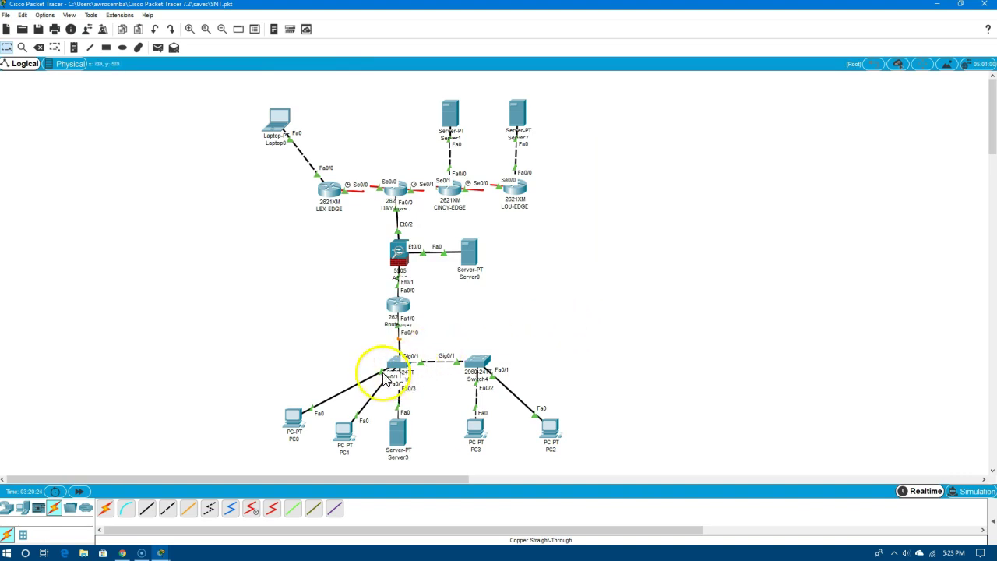
# Enter privileged mode in the DAY-INT router's CLI and page through its entire running configuration
pyautogui.click(398, 305)
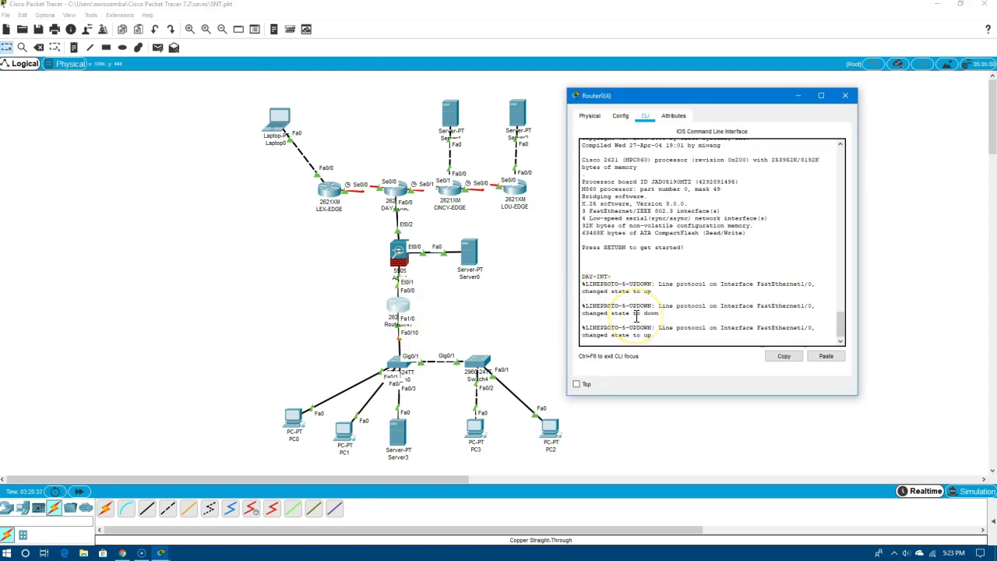
pyautogui.press('Return')
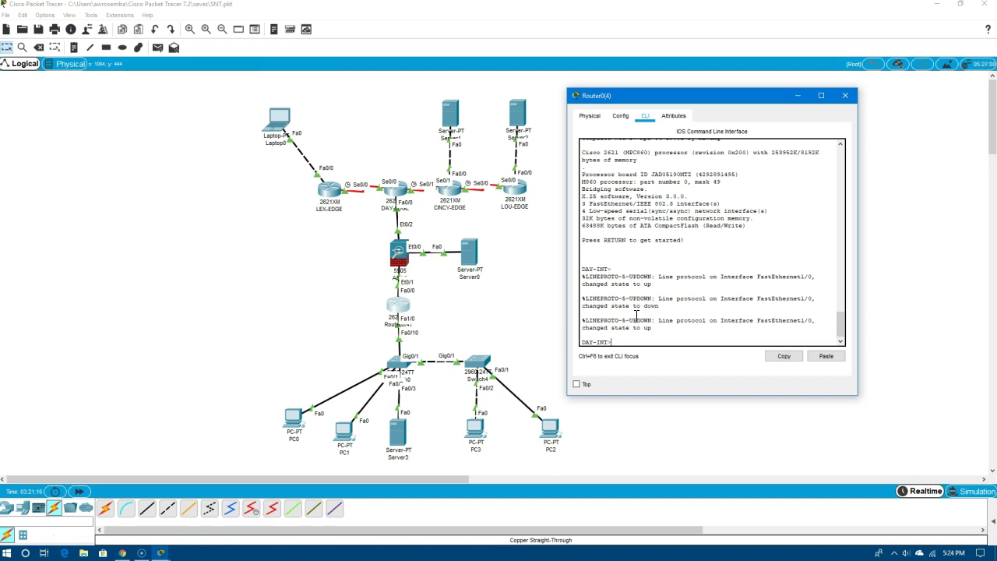
pyautogui.write('n')
pyautogui.press('Return')
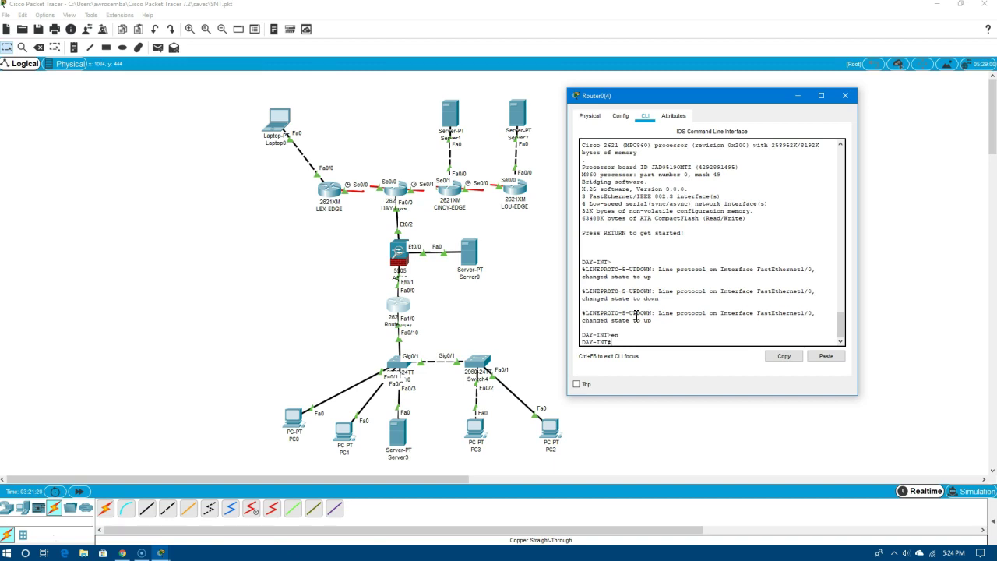
pyautogui.write('doow run')
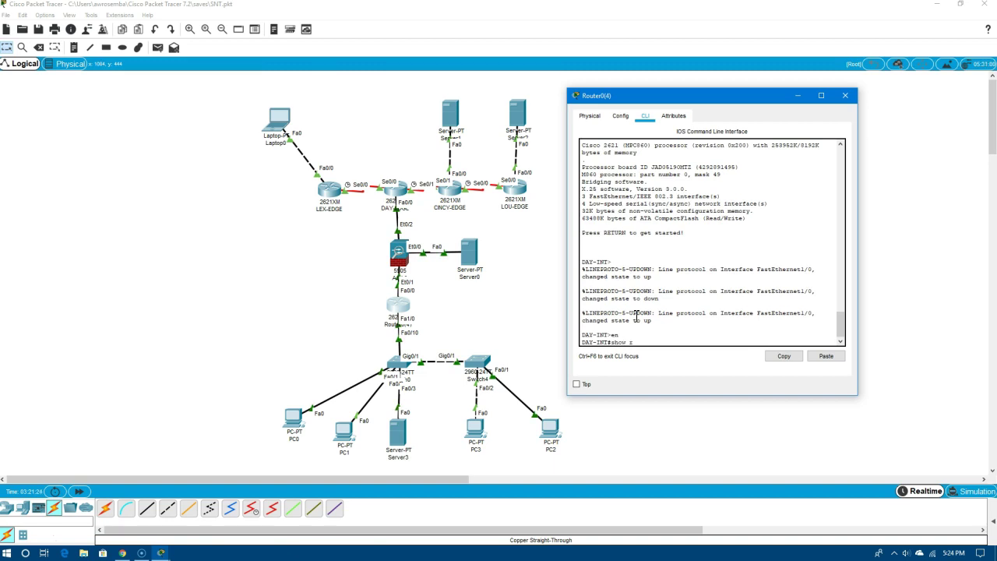
pyautogui.press('Return')
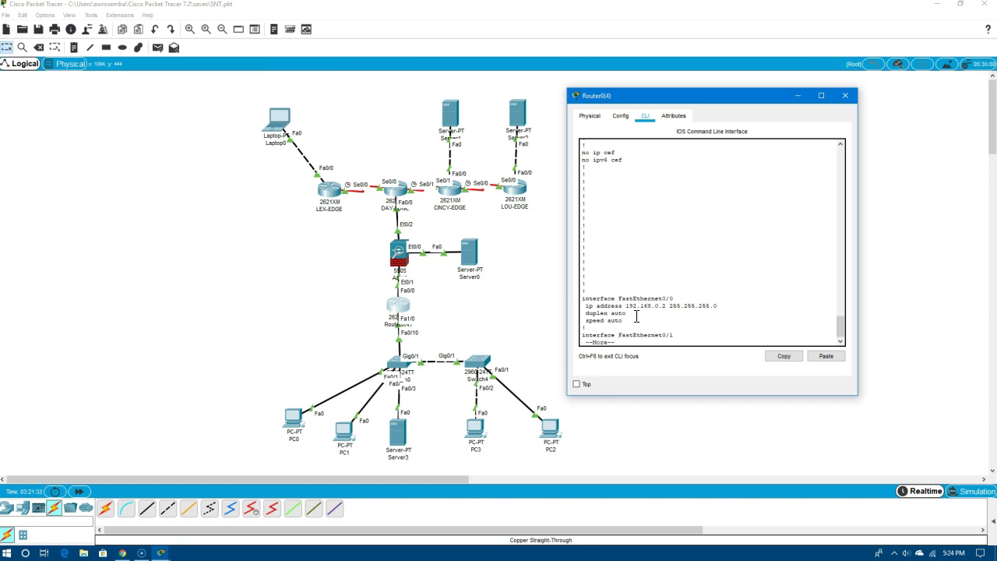
pyautogui.press('space')
pyautogui.press('space')
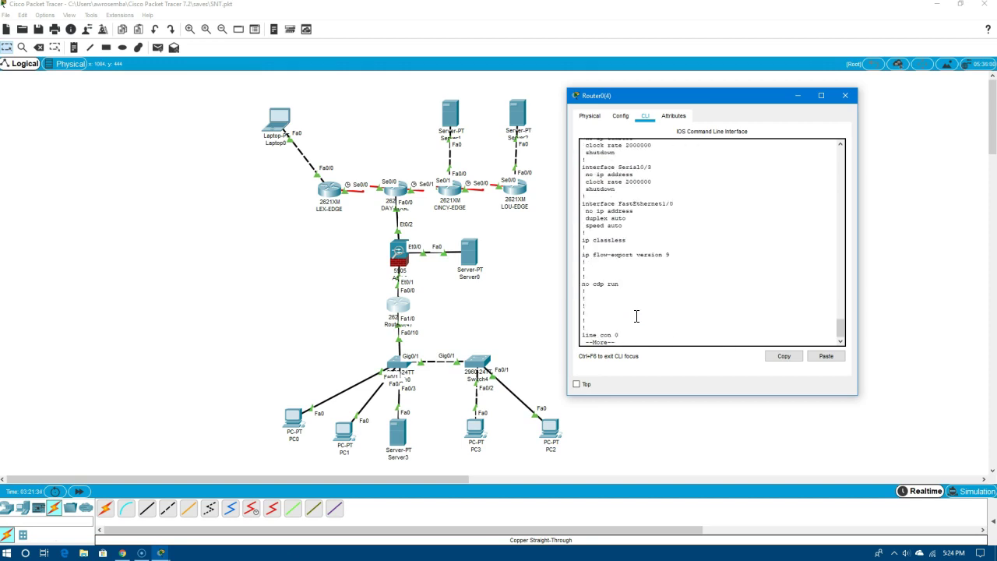
pyautogui.press('space')
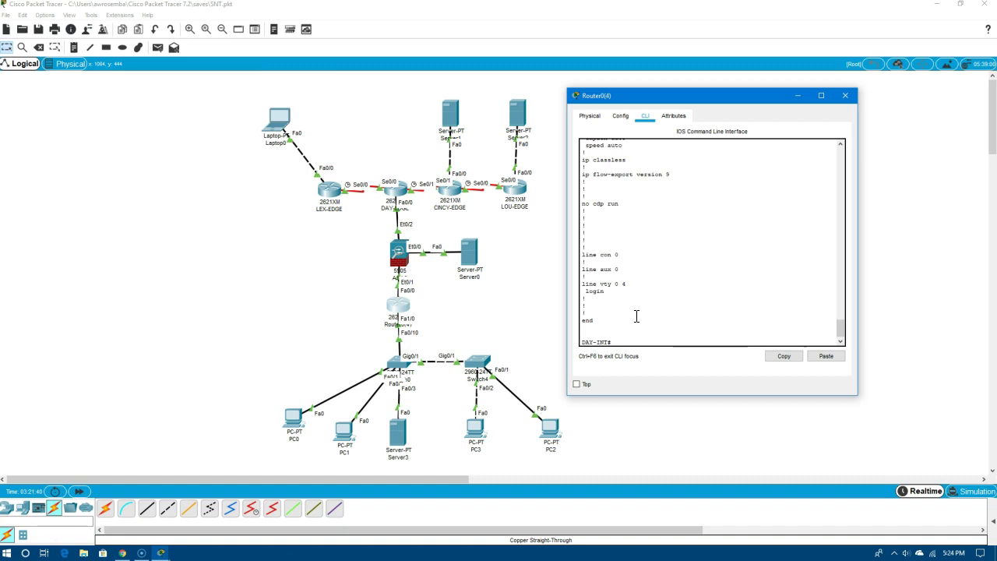
# Enter global configuration mode on DAY-INT and create the subinterface fa1/0.10
pyautogui.write('int f')
pyautogui.press('BackSpace')
pyautogui.press('BackSpace')
pyautogui.press('BackSpace')
pyautogui.press('BackSpace')
pyautogui.press('BackSpace')
pyautogui.write('conf t')
pyautogui.press('Return')
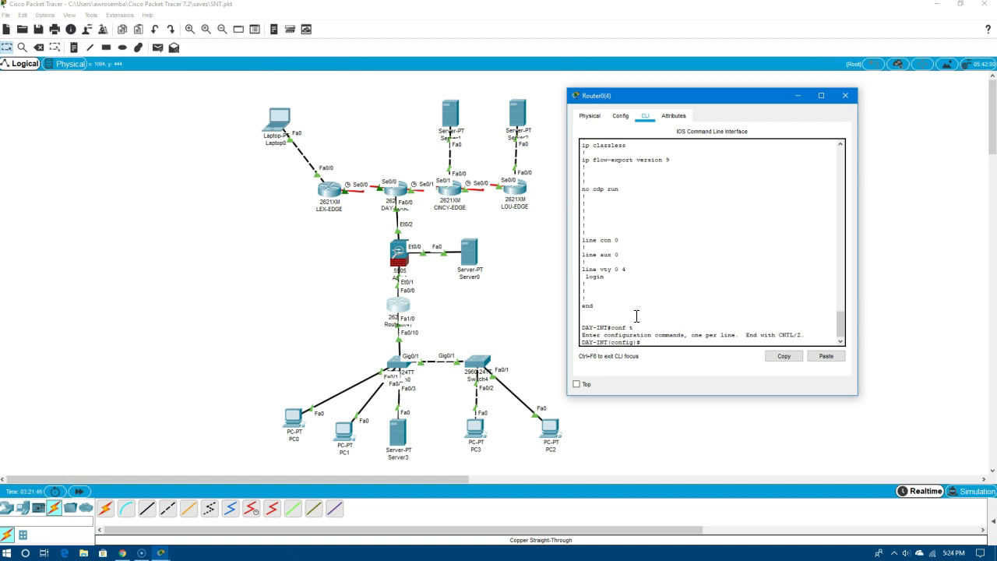
pyautogui.write('int fa1/')
pyautogui.write('10')
pyautogui.press('Return')
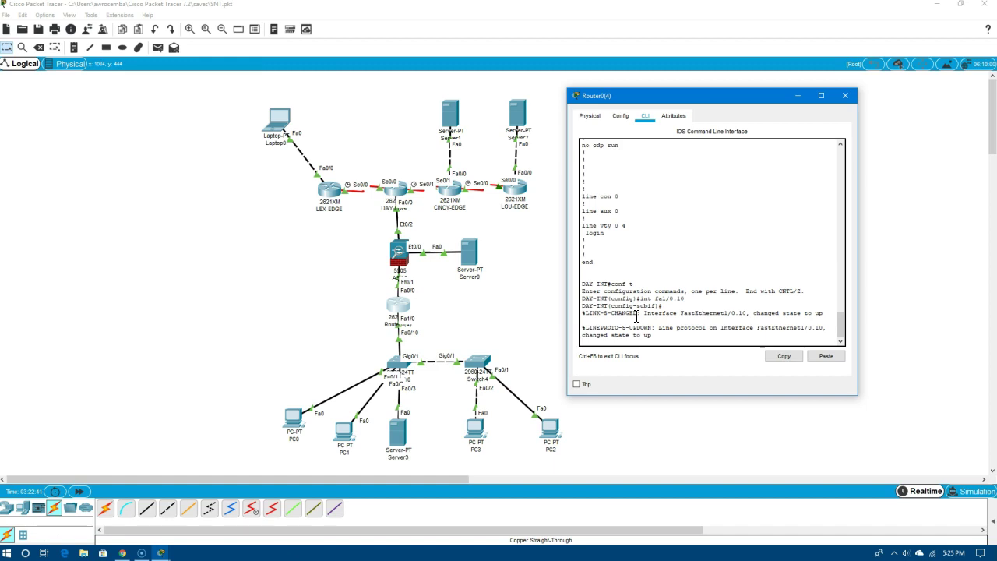
pyautogui.press('Return')
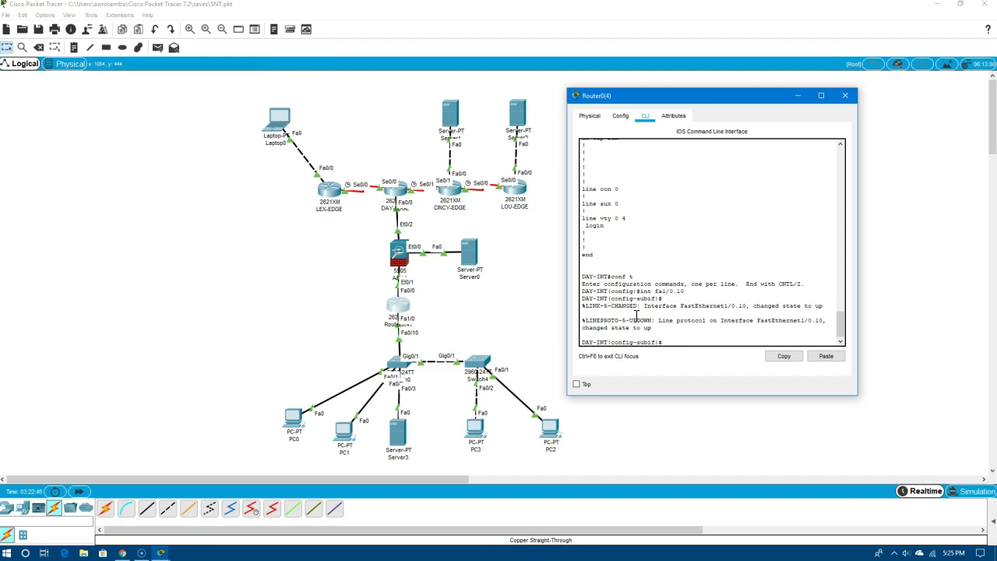
# Set dot1q encapsulation for VLAN 10 on subinterface fa1/0.10 and assign it 192.168.1.1 with mask 255.255.255.0
pyautogui.write('encapusulate dot1q 10')
pyautogui.press('Return')
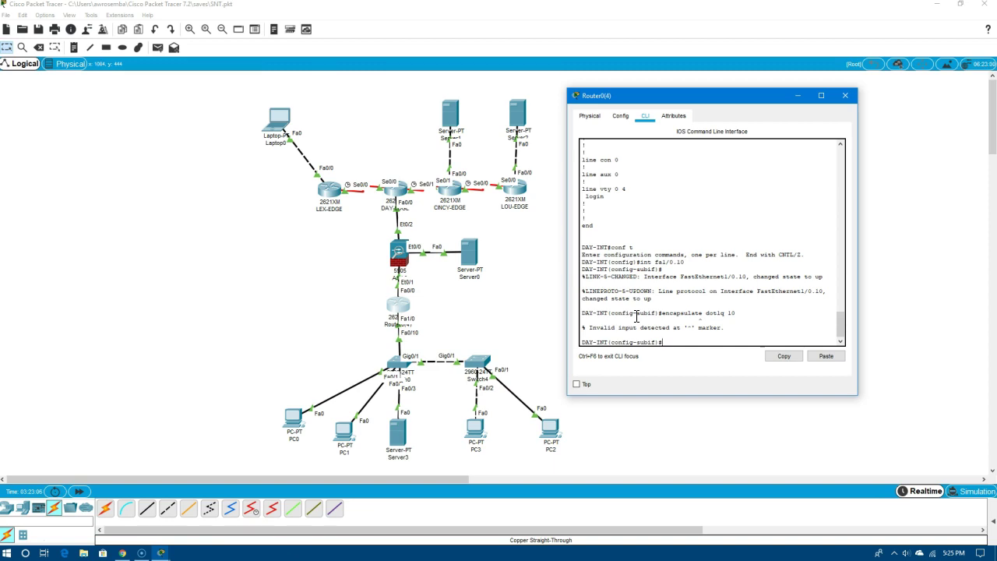
pyautogui.press('Up')
pyautogui.press('Left')
pyautogui.press('Left')
pyautogui.press('Left')
pyautogui.press('Left')
pyautogui.press('Left')
pyautogui.press('Left')
pyautogui.press('Left')
pyautogui.press('Left')
pyautogui.press('Left')
pyautogui.press('BackSpace')
pyautogui.write('ion')
pyautogui.press('Return')
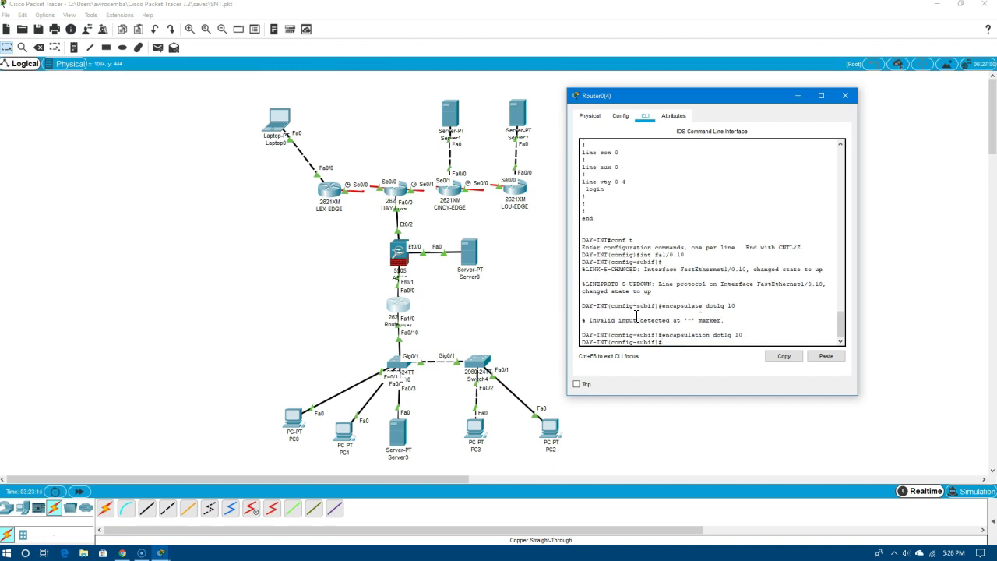
pyautogui.write('ip add 192.168.1.1 255.255.255.0')
pyautogui.press('Return')
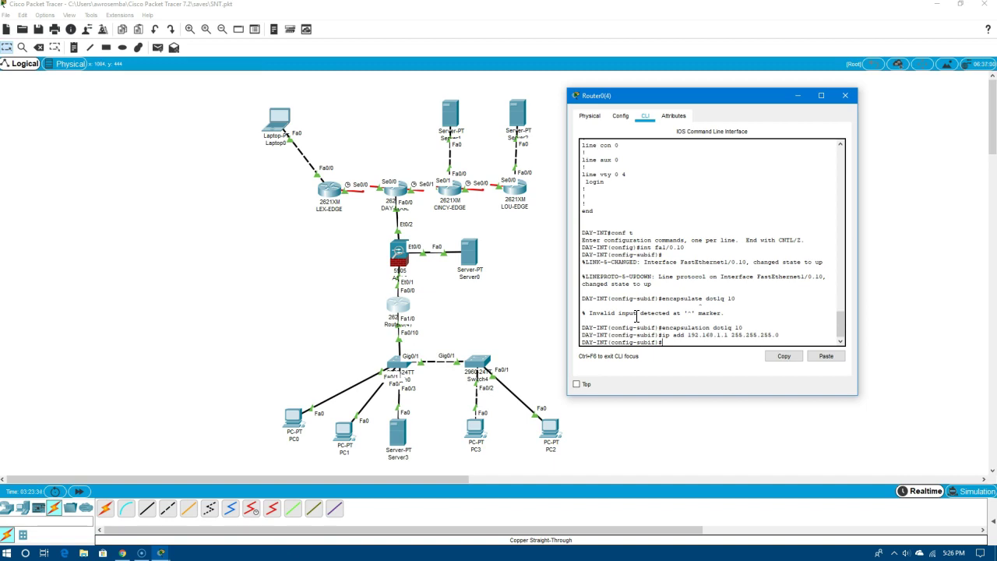
# Create subinterface fa1/0.20 with dot1q encapsulation for VLAN 20 and assign it 192.168.2.1 with mask 255.255.255.0
pyautogui.write('int fa1/0.20')
pyautogui.press('Return')
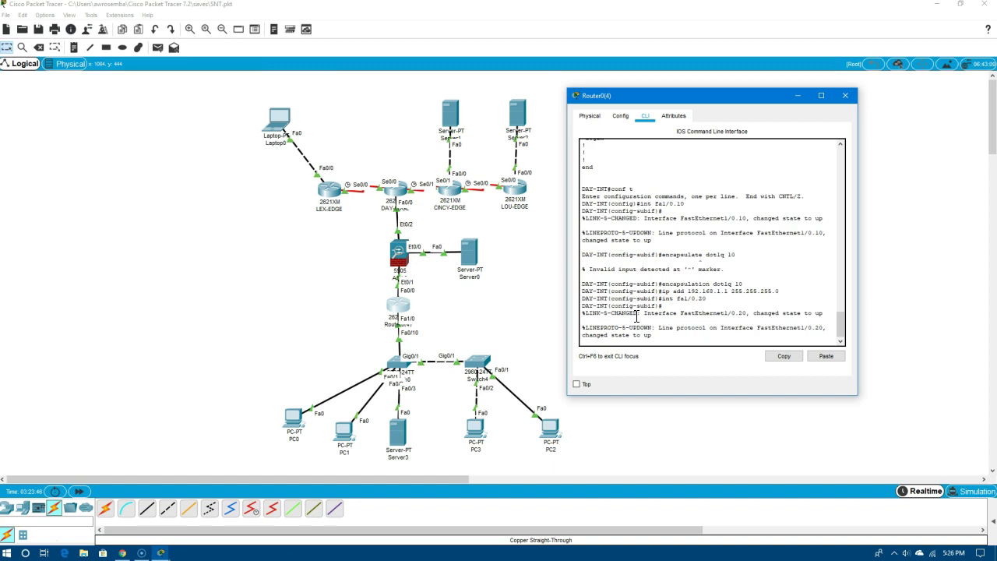
pyautogui.press('Return')
pyautogui.write('encapsulation')
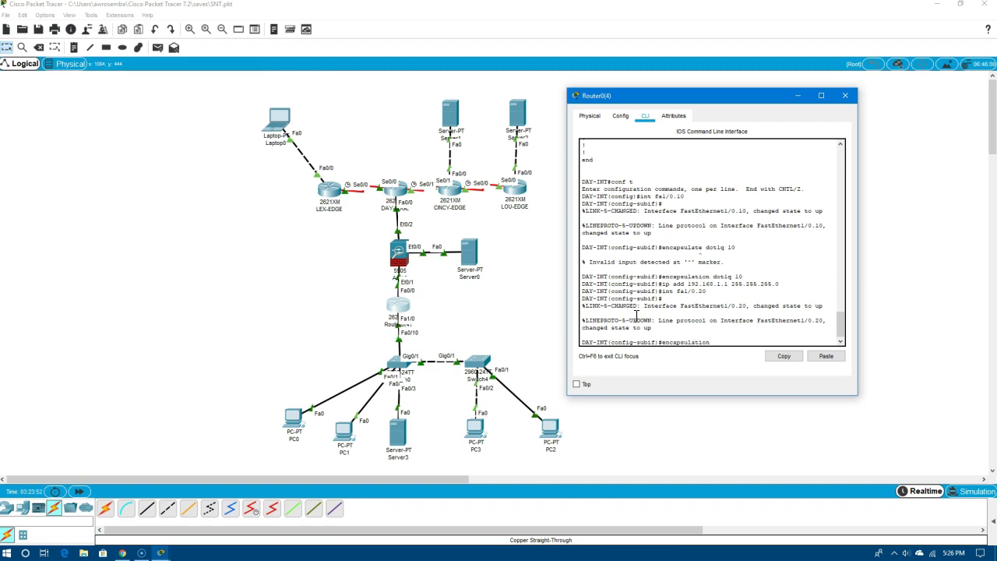
pyautogui.write(' dot1')
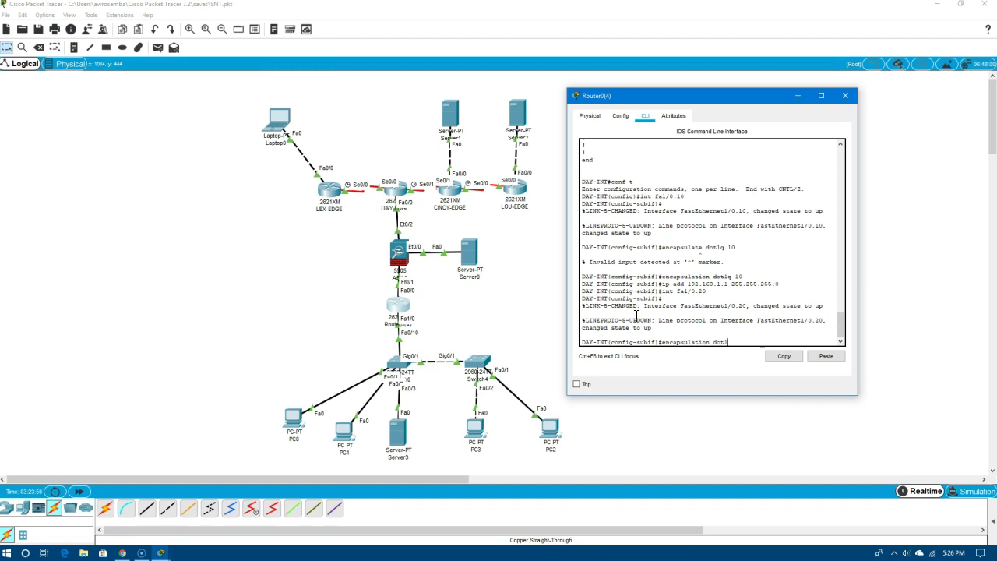
pyautogui.write('q 20')
pyautogui.press('Return')
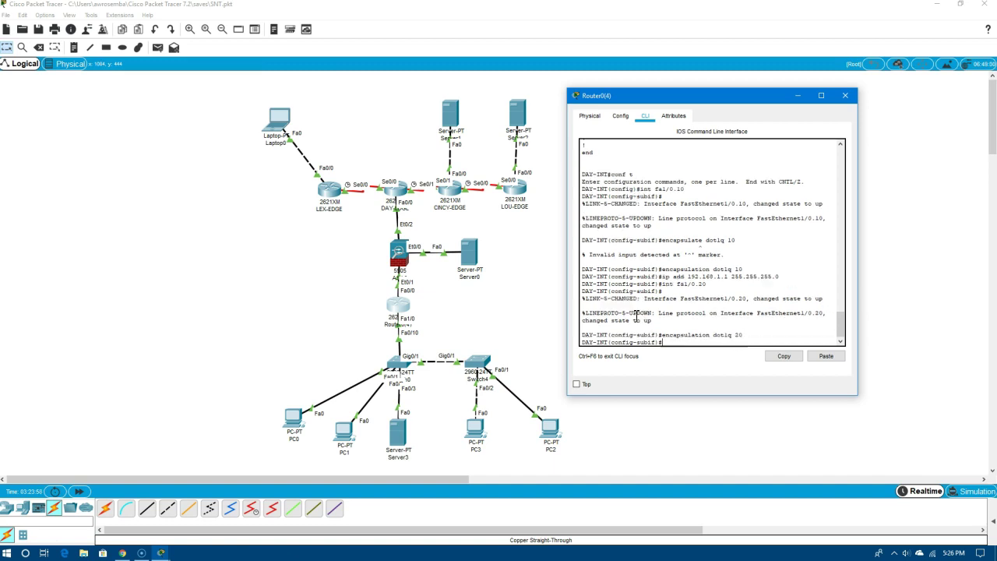
pyautogui.write('ip add')
pyautogui.write('192.168.2.1 255.255.255.0')
pyautogui.press('Return')
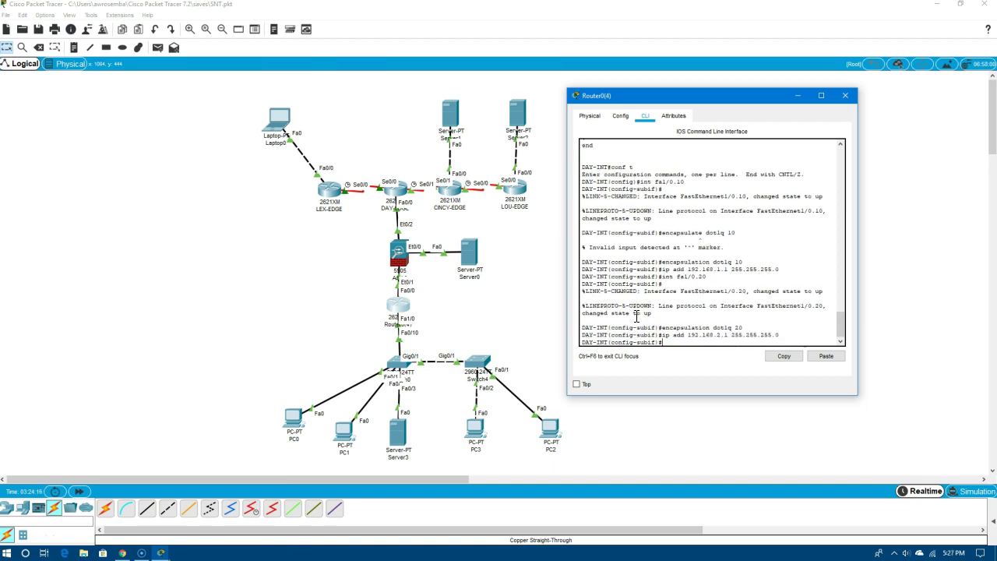
# Create subinterface fa1/0.30 with dot1q encapsulation for VLAN 30 and assign it 192.168.3.1 with mask 255.255.255.0
pyautogui.write('int')
pyautogui.write('fa1/0.30')
pyautogui.press('Return')
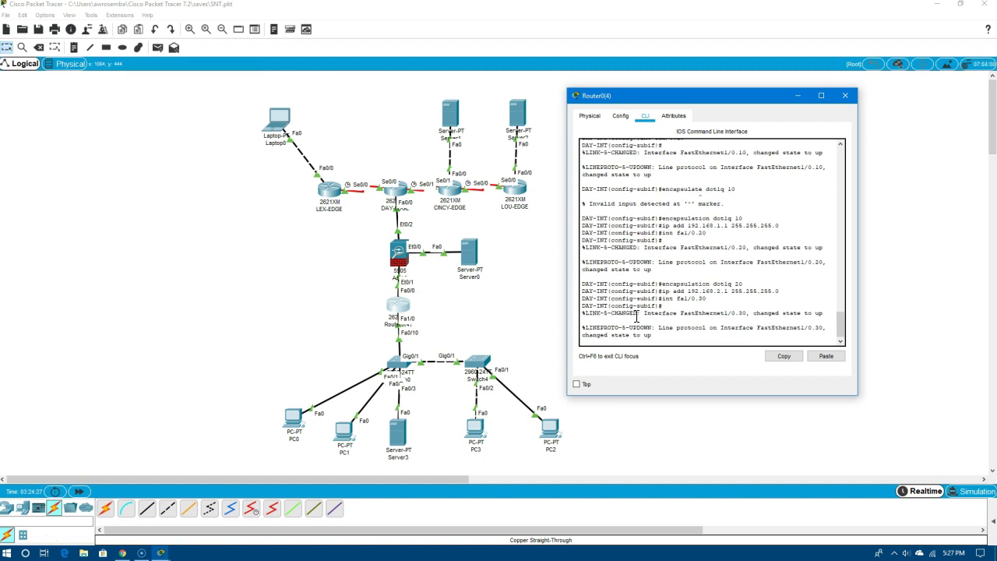
pyautogui.press('Return')
pyautogui.write('enca')
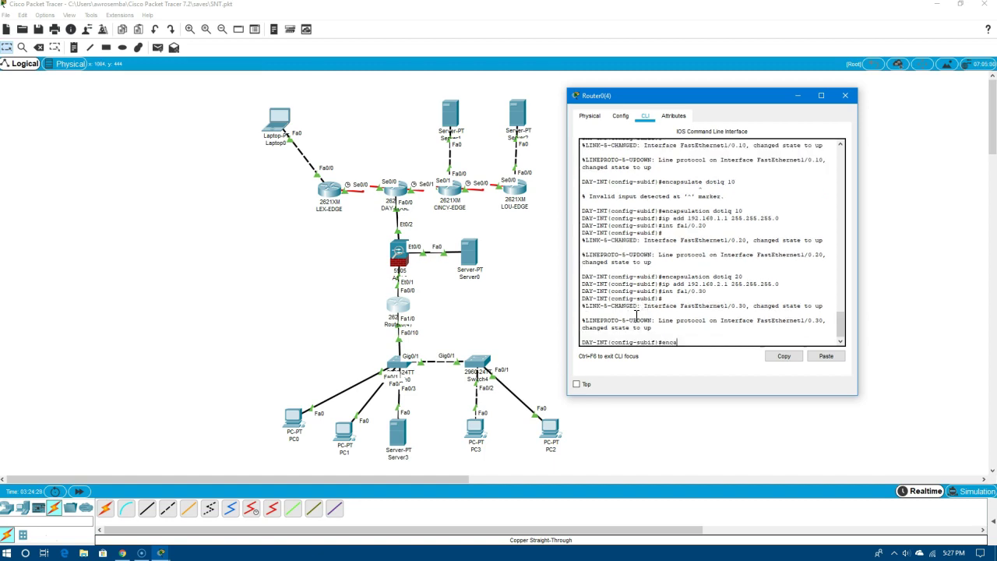
pyautogui.write('psulation dot1q 30')
pyautogui.press('Return')
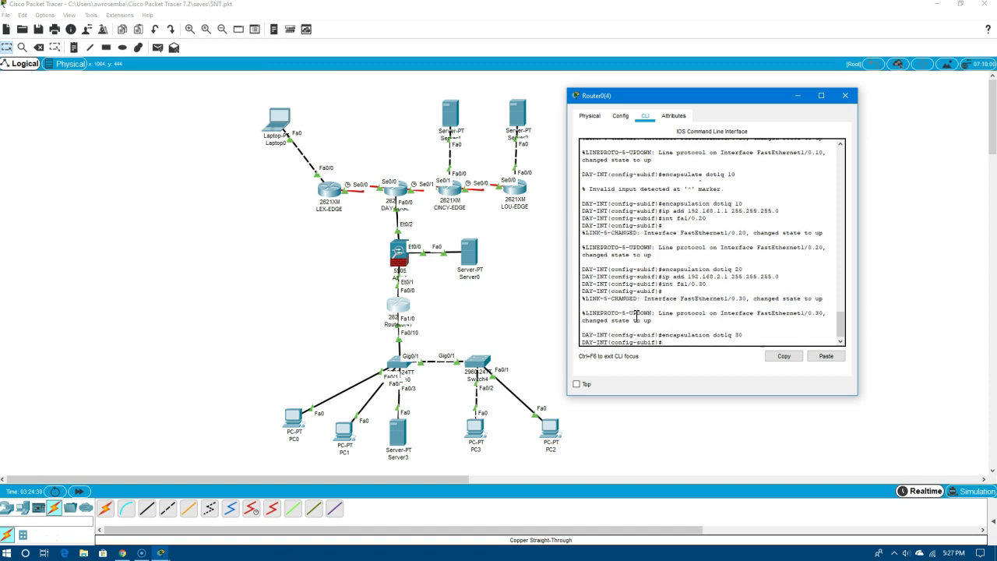
pyautogui.write('ip add 192.168.3.1 255.255.255.0')
pyautogui.press('Return')
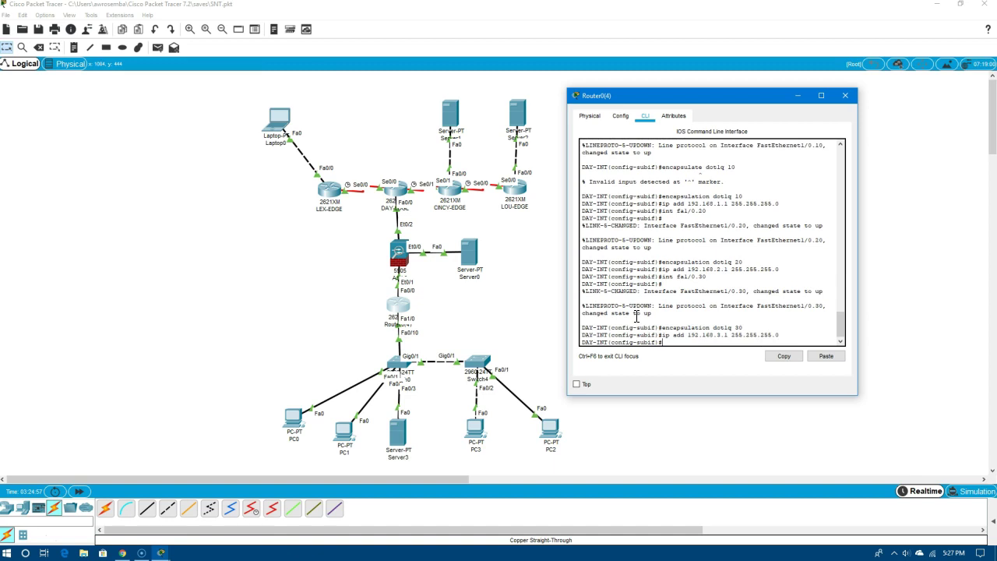
# Enable the physical interface fa1/0 on DAY-INT with no shutdown
pyautogui.write('int fa1/0')
pyautogui.press('Return')
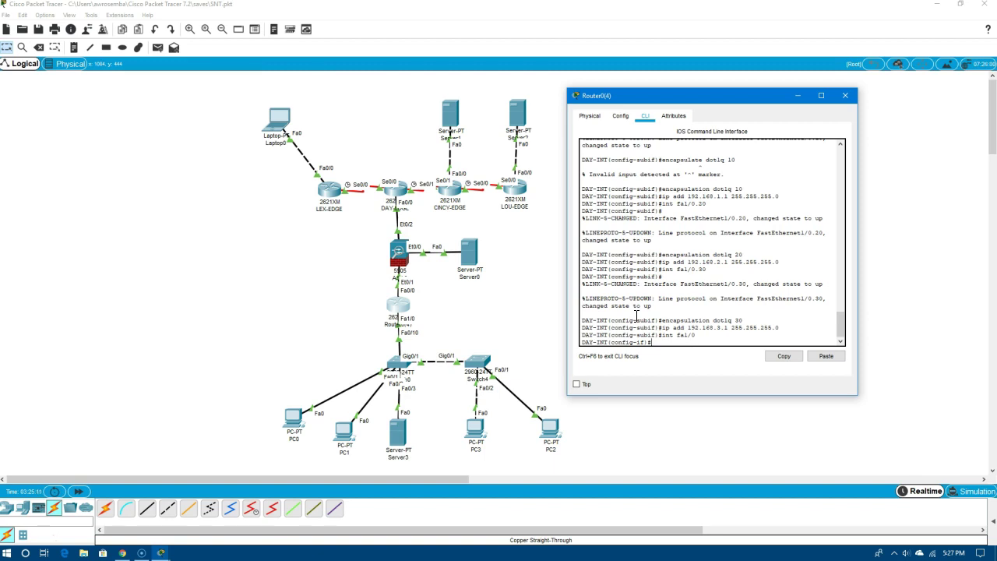
pyautogui.write('no shut')
pyautogui.press('Return')
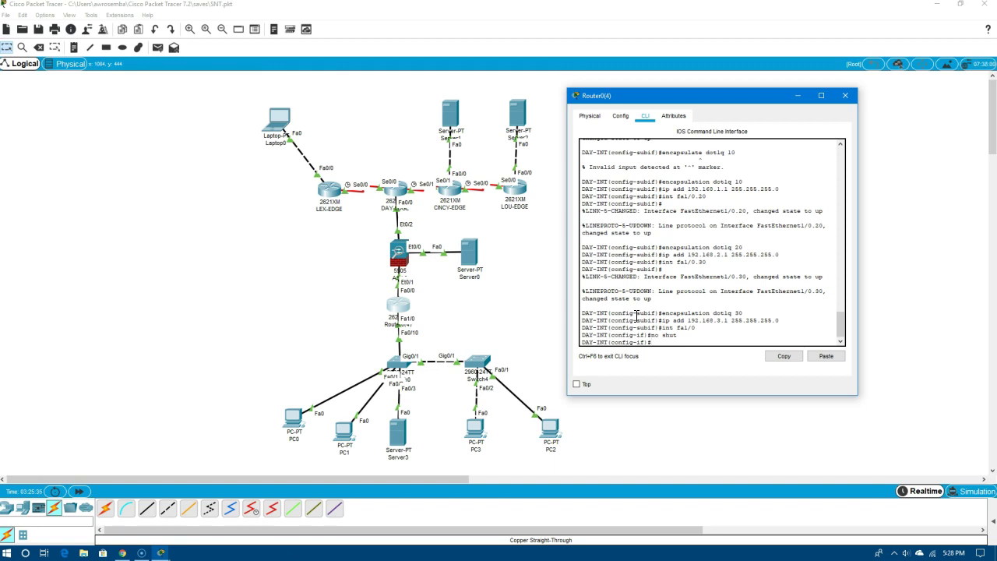
# Enter RIP router configuration on DAY-INT and set it to version 2
pyautogui.write('router rip')
pyautogui.press('Return')
pyautogui.write('ver')
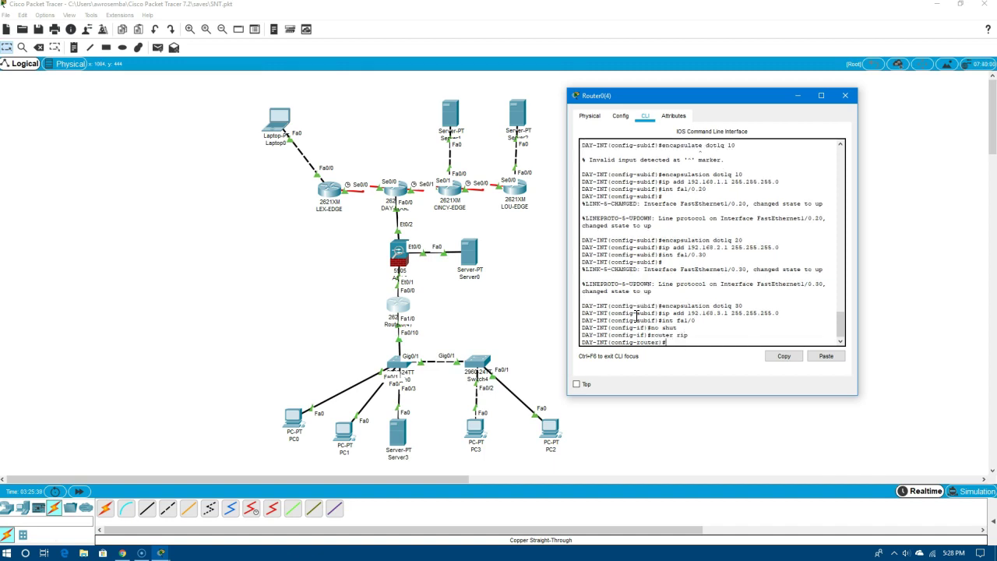
pyautogui.write('sion 2')
pyautogui.press('Return')
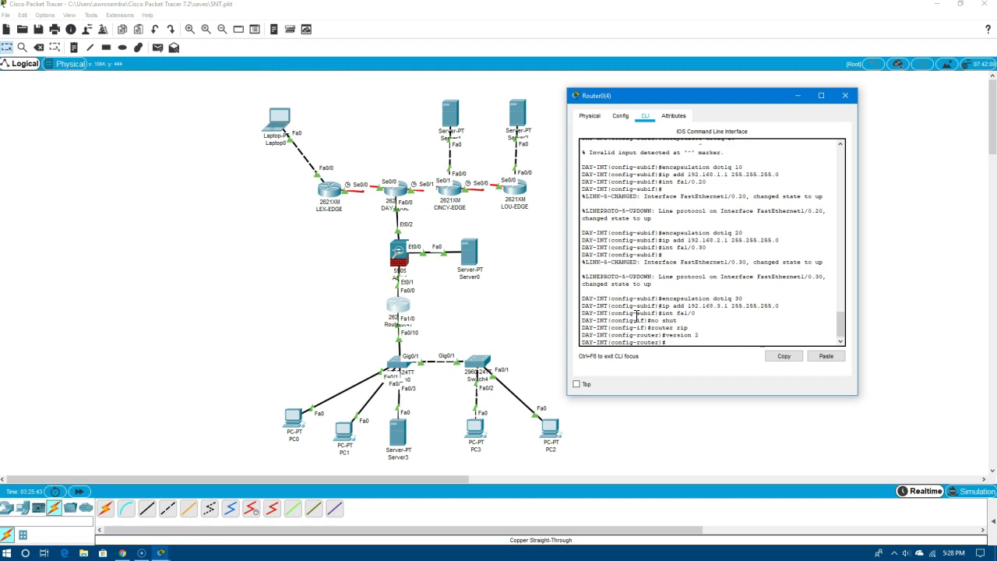
# Add the networks 192.168.0.0, 192.168.1.0, 192.168.2.0 and 192.168.3.0 to the RIP configuration
pyautogui.write('network 192.168.0.0')
pyautogui.press('Return')
pyautogui.press('Up')
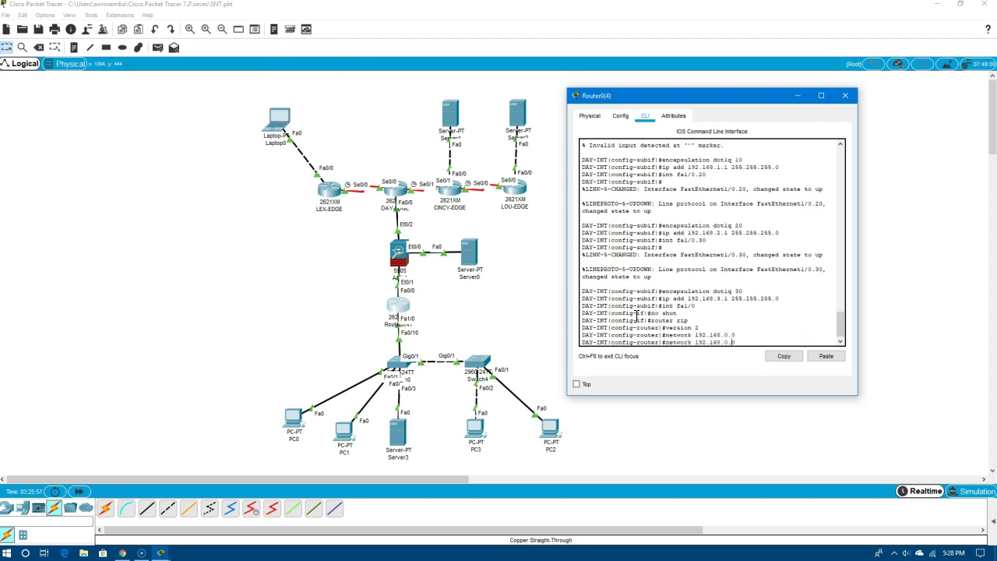
pyautogui.press('BackSpace')
pyautogui.write('1')
pyautogui.press('Return')
pyautogui.press('Up')
pyautogui.press('BackSpace')
pyautogui.write('2')
pyautogui.press('Return')
pyautogui.press('Up')
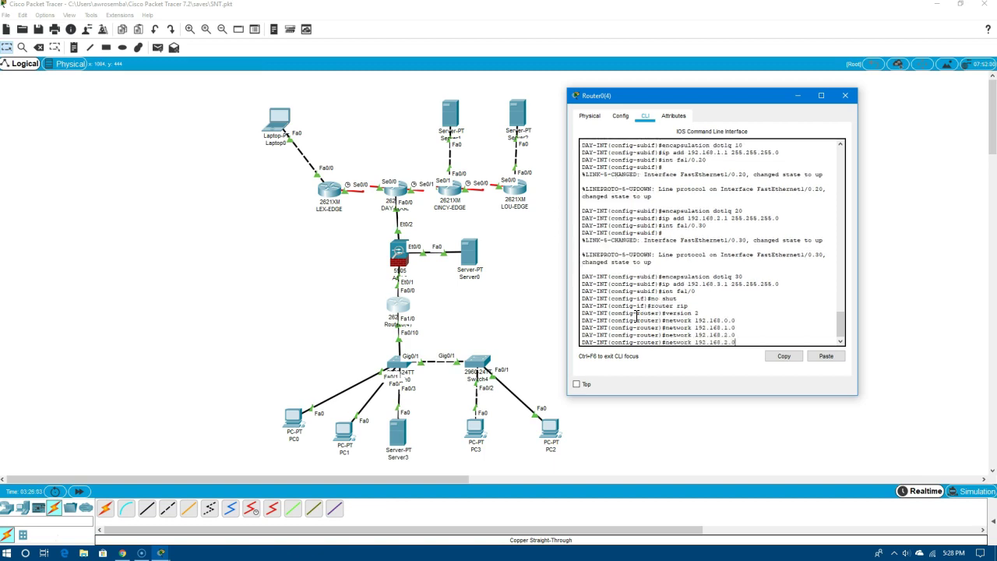
pyautogui.press('BackSpace')
pyautogui.write('3')
pyautogui.press('Return')
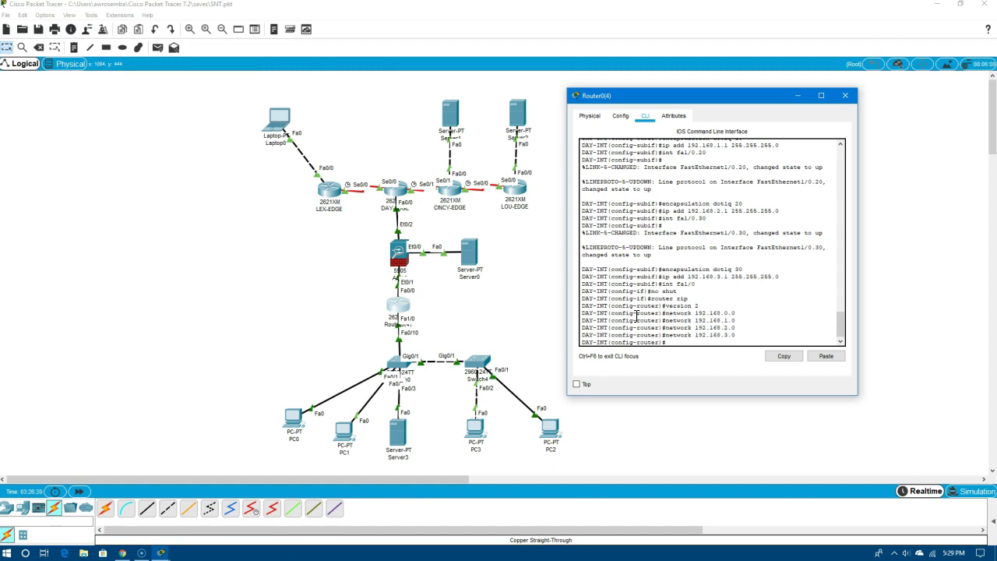
# Save DAY-INT's running configuration to the startup configuration from within router configuration mode, accepting the default destination filename
pyautogui.write('do copy run start')
pyautogui.press('Return')
pyautogui.press('Return')
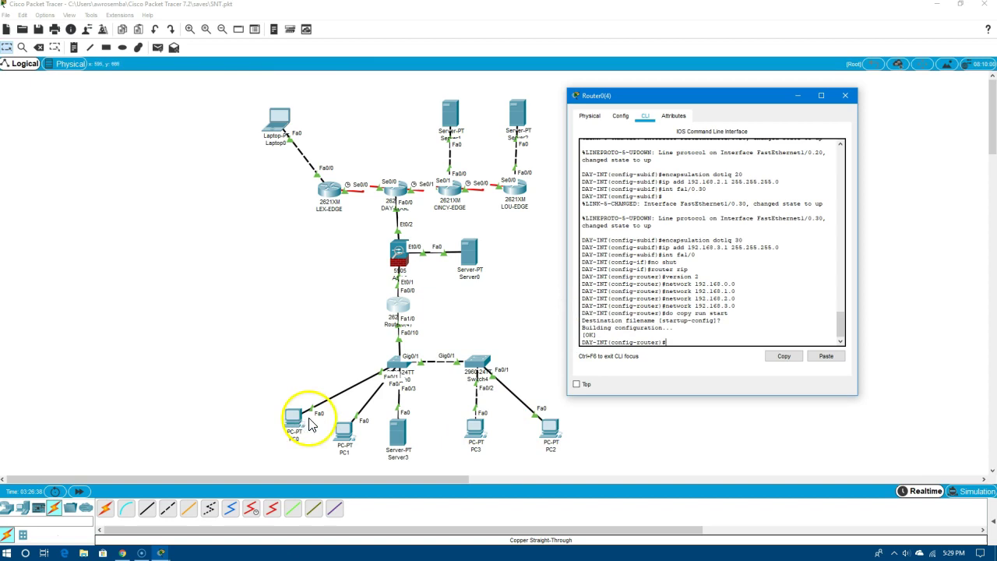
# Open PC1's command prompt and display its full IP configuration with ipconfig /all
pyautogui.click(342, 430)
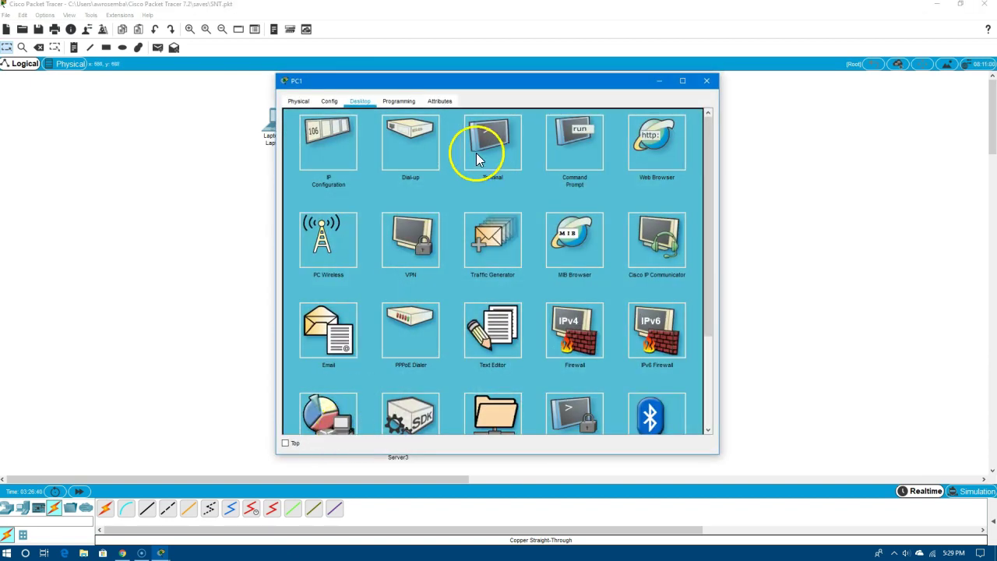
pyautogui.click(580, 154)
pyautogui.moveTo(479, 78); pyautogui.dragTo(692, 103)
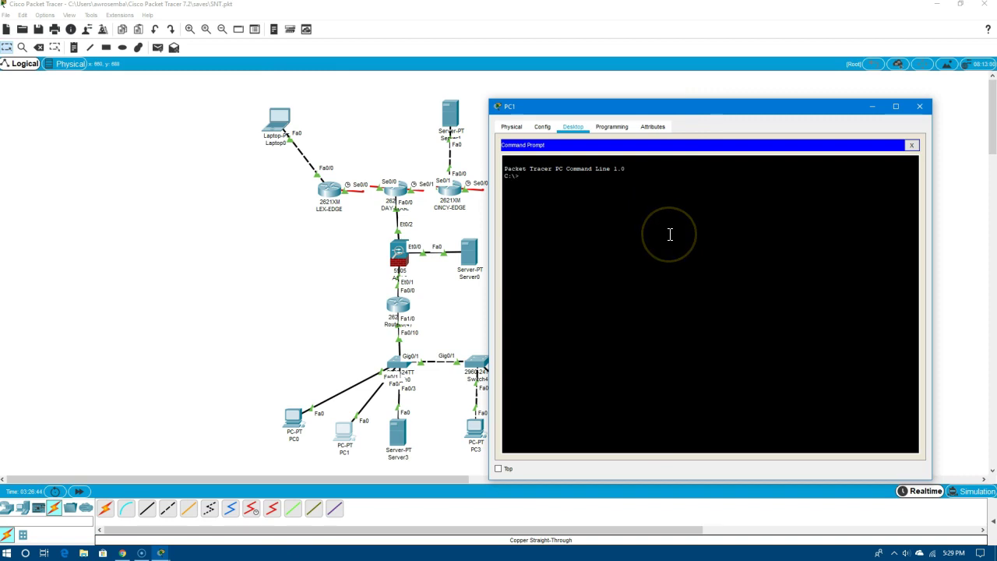
pyautogui.write('ping')
pyautogui.press('BackSpace')
pyautogui.press('BackSpace')
pyautogui.press('BackSpace')
pyautogui.write('ipconfig /all')
pyautogui.press('Return')
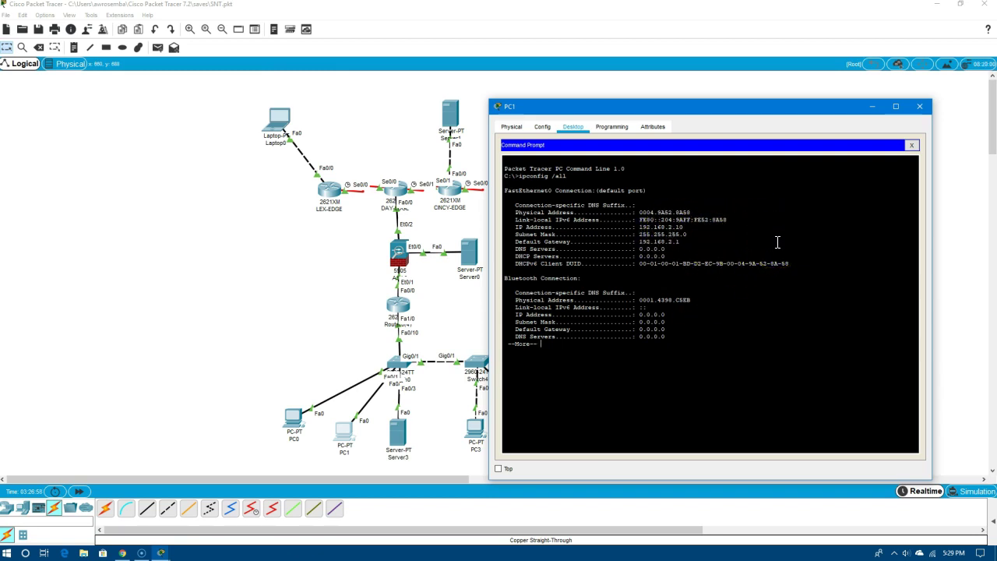
pyautogui.press('space')
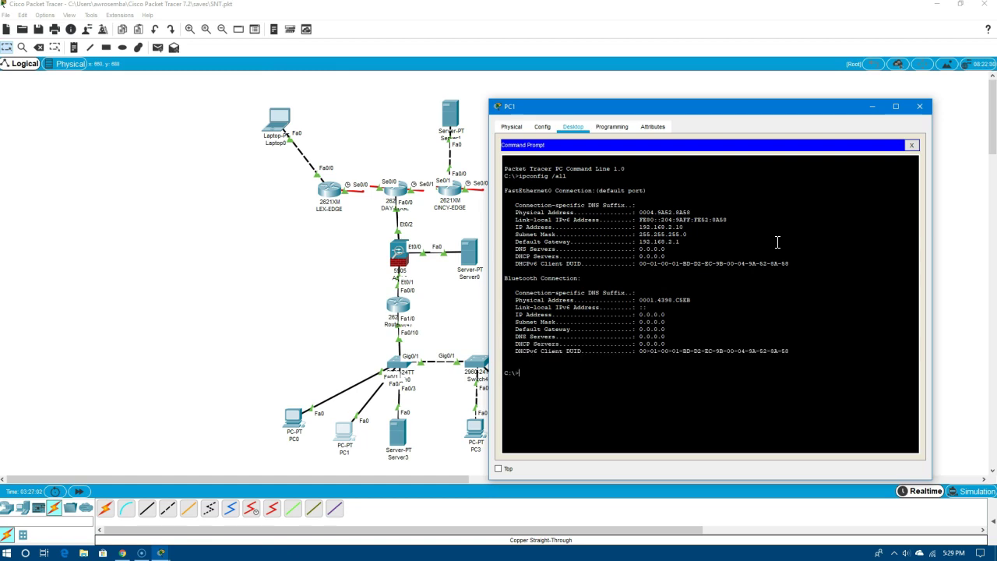
# Ping 192.168.1.10 from PC1 twice, compare the replies of both runs, and close the PC1 window
pyautogui.write('ping 192.168.1.10')
pyautogui.press('Return')
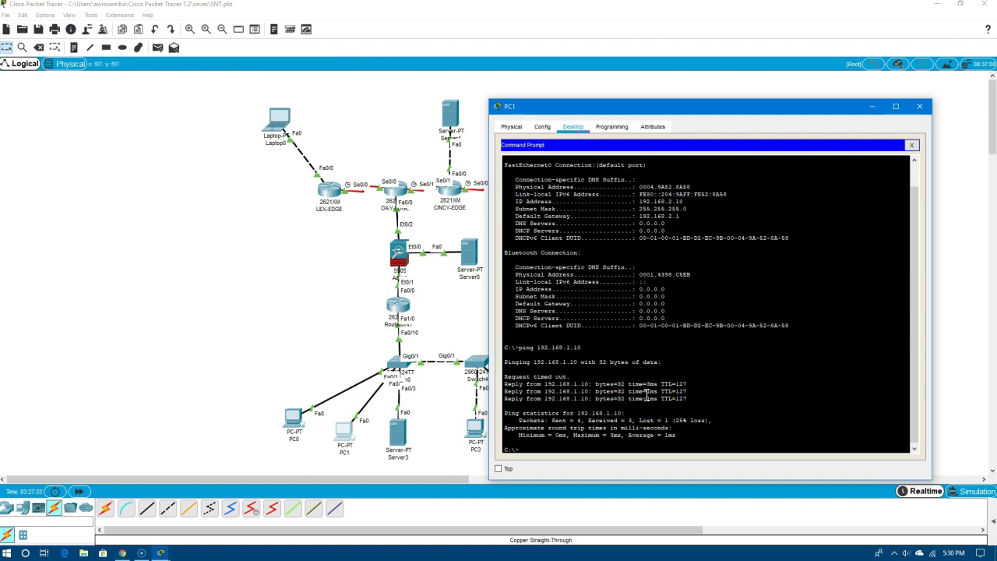
pyautogui.press('Up')
pyautogui.press('Return')
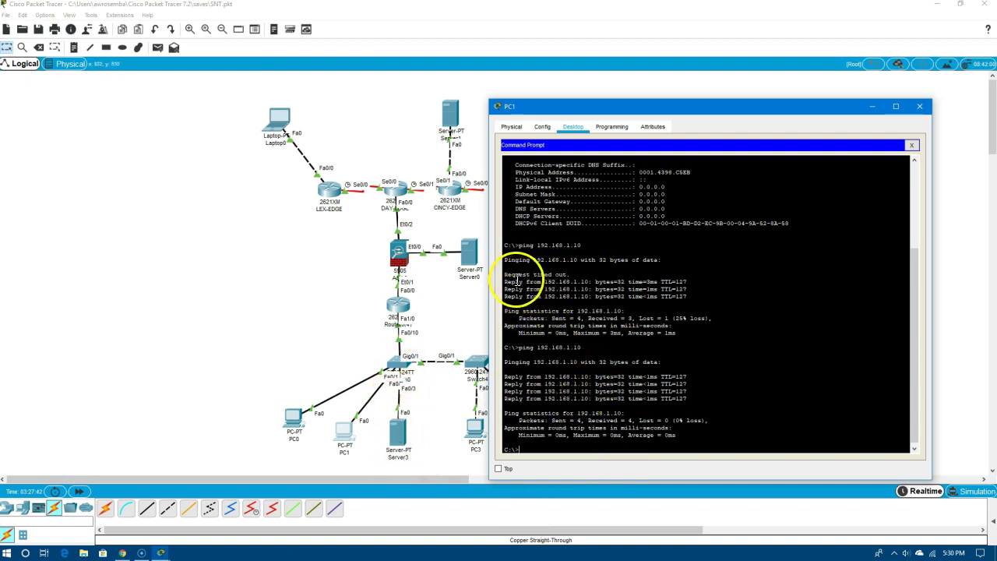
pyautogui.moveTo(570, 275); pyautogui.dragTo(503, 274)
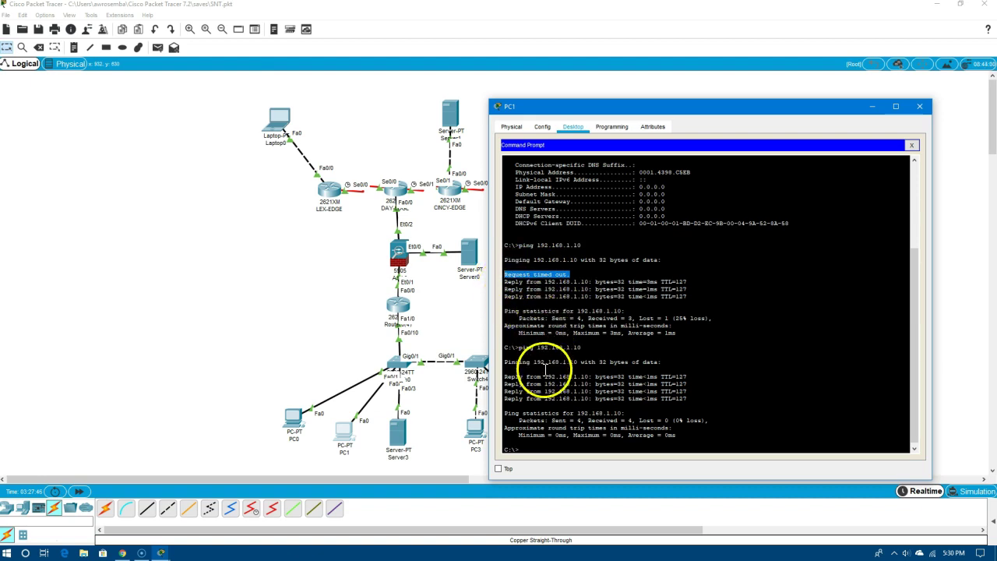
pyautogui.click(514, 287)
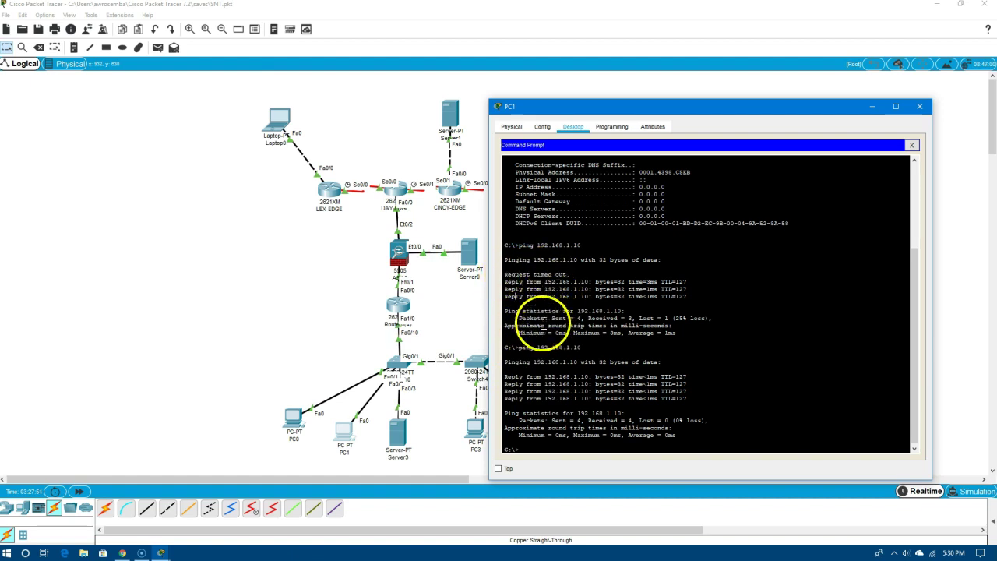
pyautogui.moveTo(505, 289); pyautogui.dragTo(555, 289)
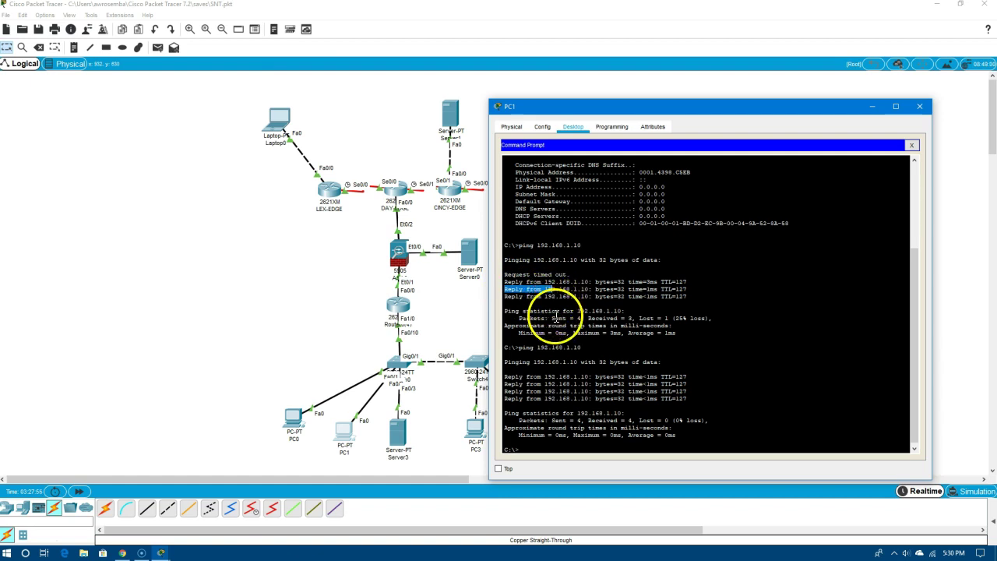
pyautogui.click(556, 318)
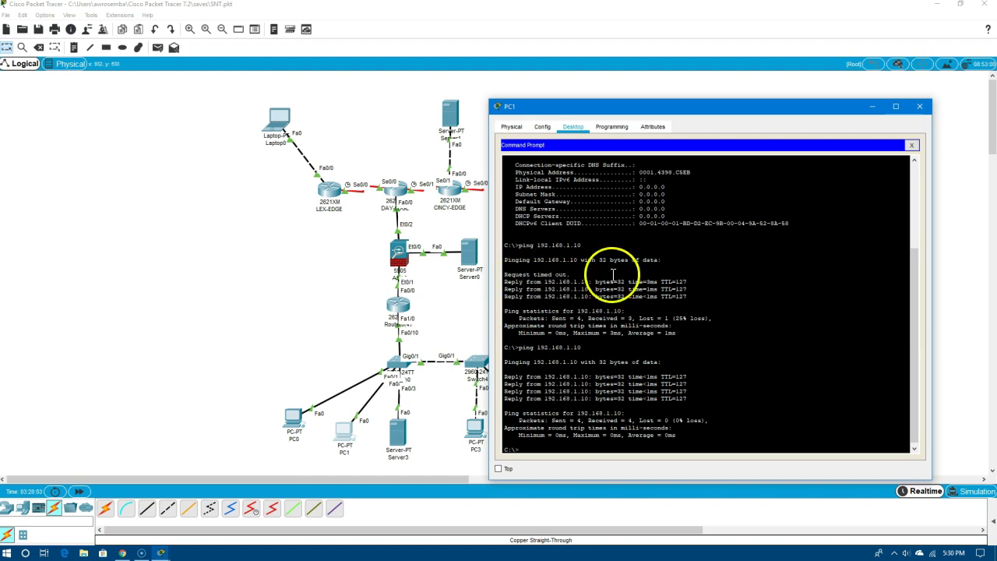
pyautogui.click(914, 146)
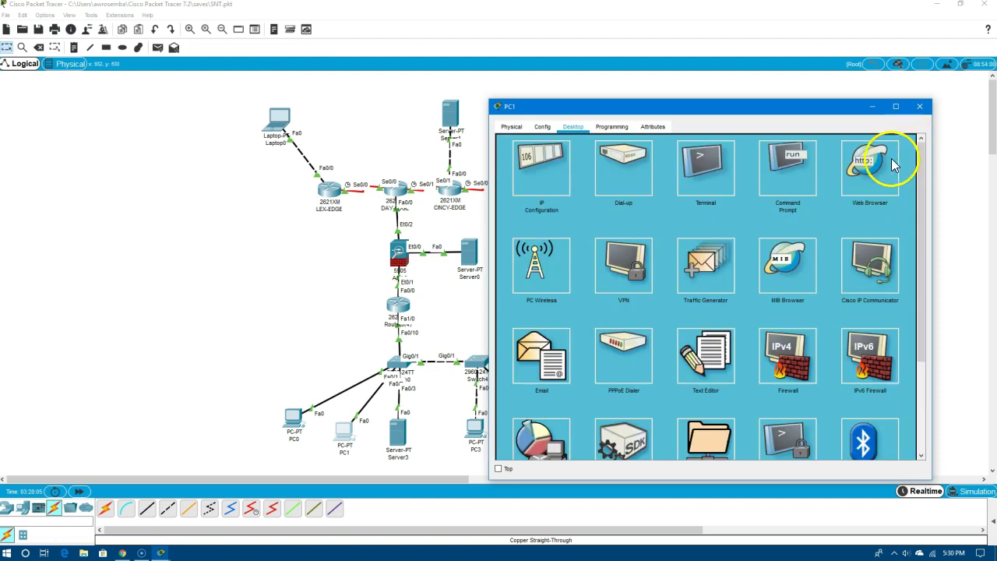
pyautogui.click(918, 106)
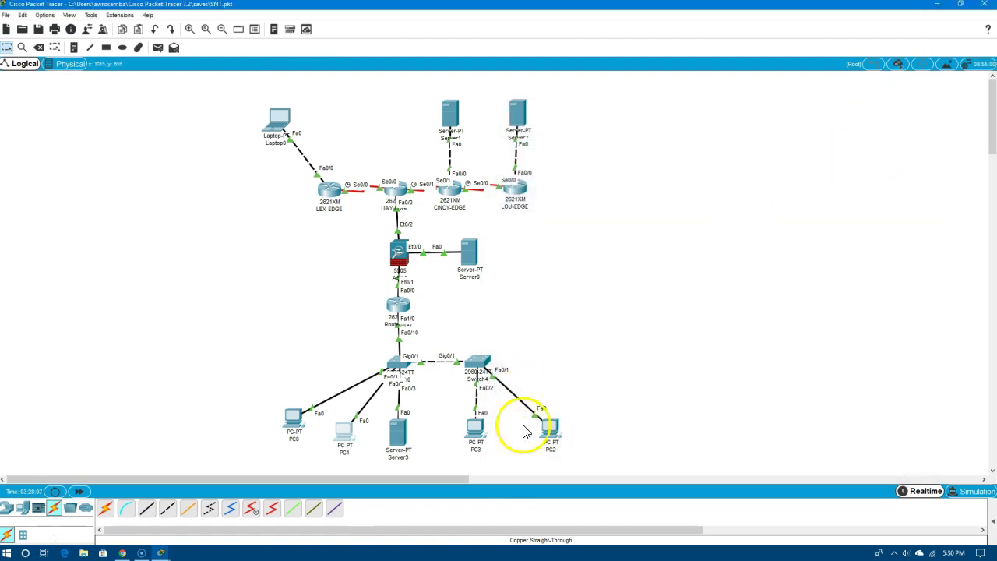